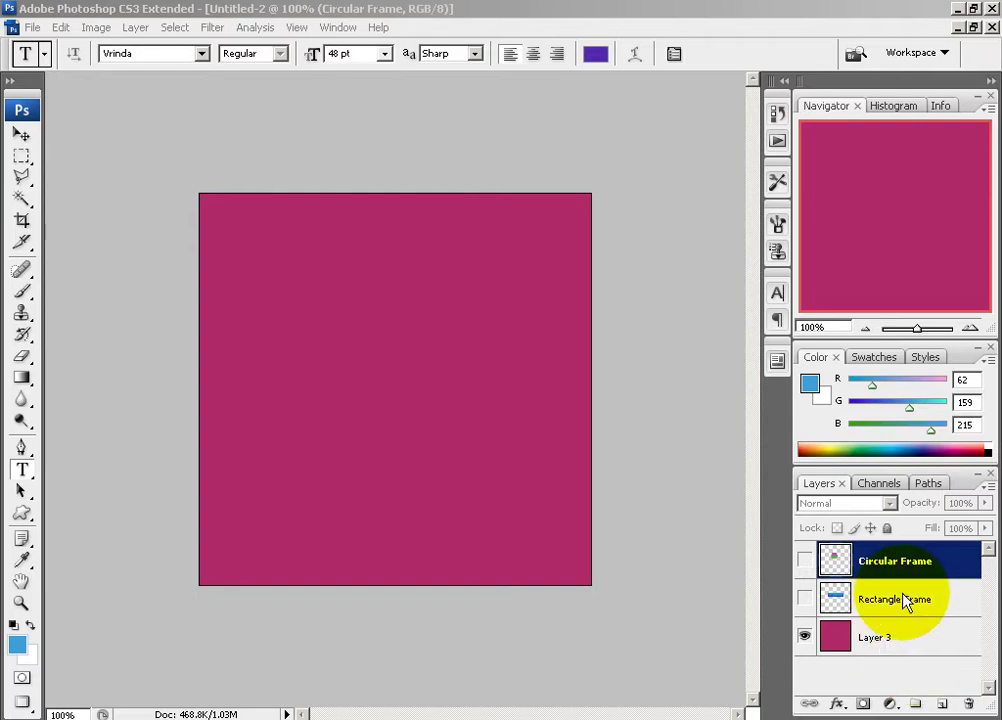
Step: Show the XYZetalonix rectangle button, inspect its ends zoomed in, then hide it again
{"action": "left_click", "coordinate": [805, 598]}
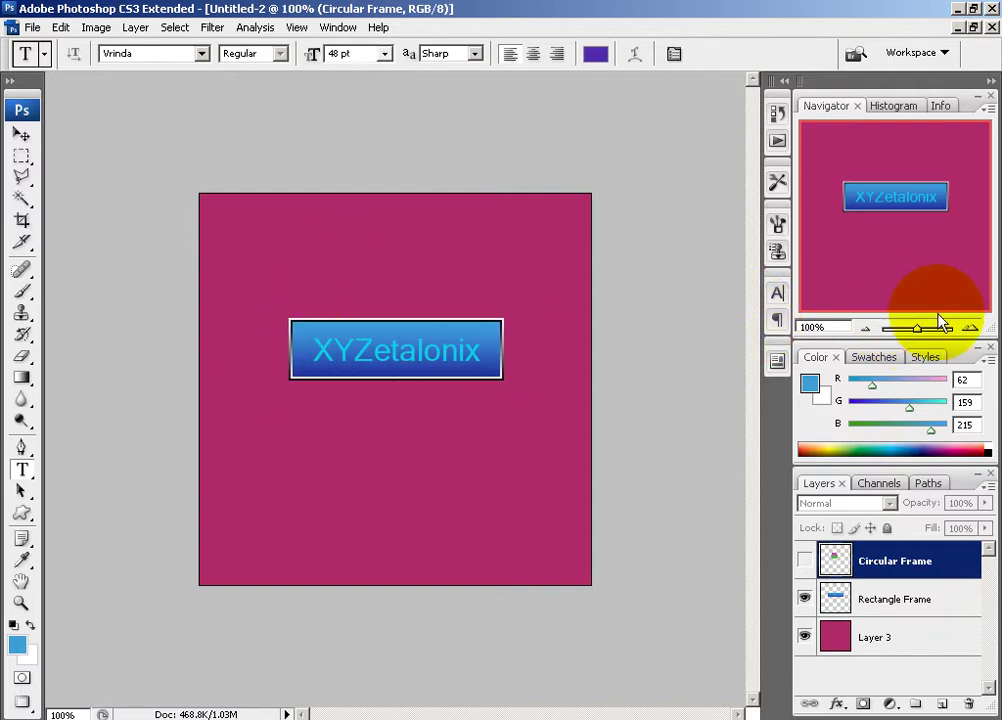
{"action": "left_click", "coordinate": [968, 329]}
{"action": "left_click", "coordinate": [968, 329]}
{"action": "left_click", "coordinate": [967, 326]}
{"action": "left_click_drag", "start_coordinate": [841, 235], "coordinate": [880, 190]}
{"action": "left_click", "coordinate": [865, 328]}
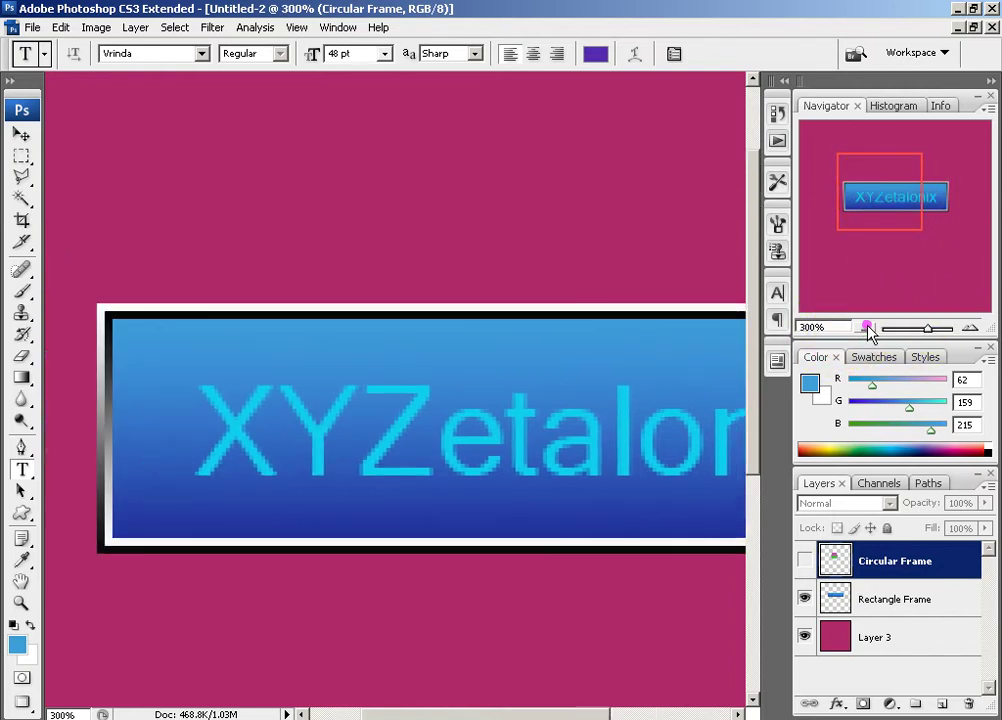
{"action": "left_click", "coordinate": [866, 328]}
{"action": "left_click", "coordinate": [866, 328]}
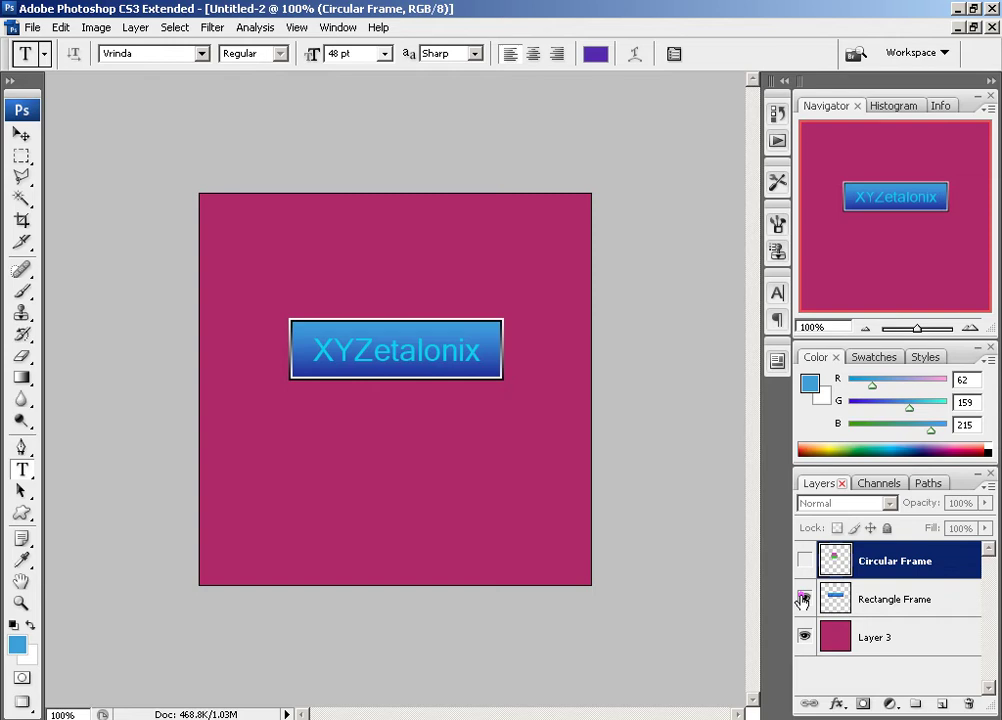
{"action": "left_click", "coordinate": [804, 598]}
Step: Inspect the circular ReconLive button up close, briefly hide the magenta background, then hide the circle
{"action": "left_click", "coordinate": [804, 560]}
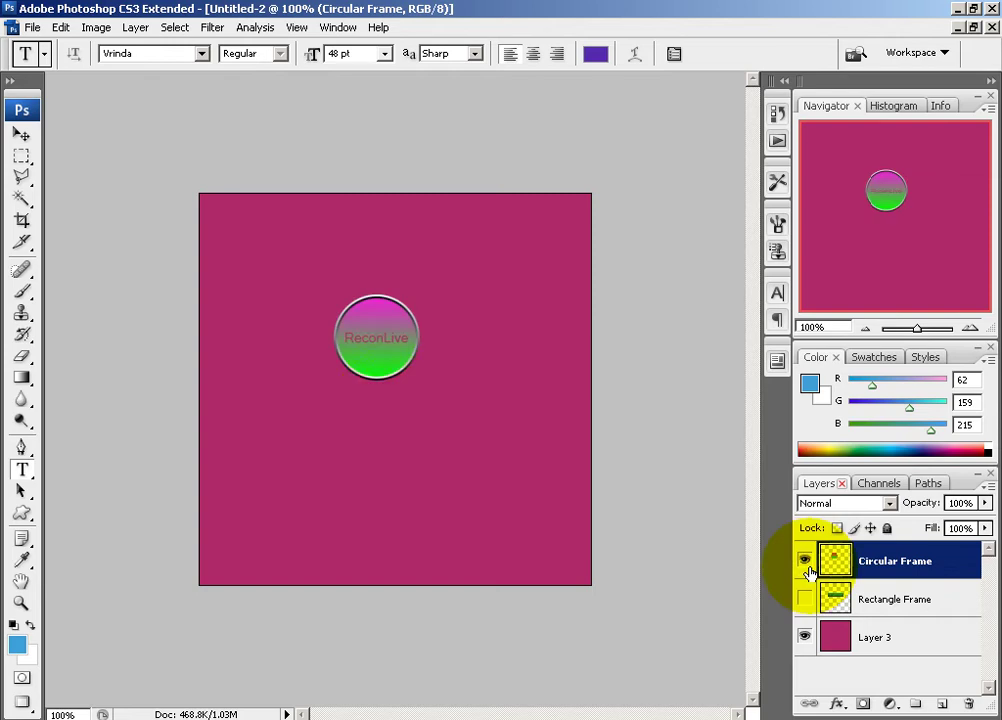
{"action": "left_click", "coordinate": [969, 328]}
{"action": "left_click", "coordinate": [969, 330]}
{"action": "left_click_drag", "start_coordinate": [886, 239], "coordinate": [888, 210]}
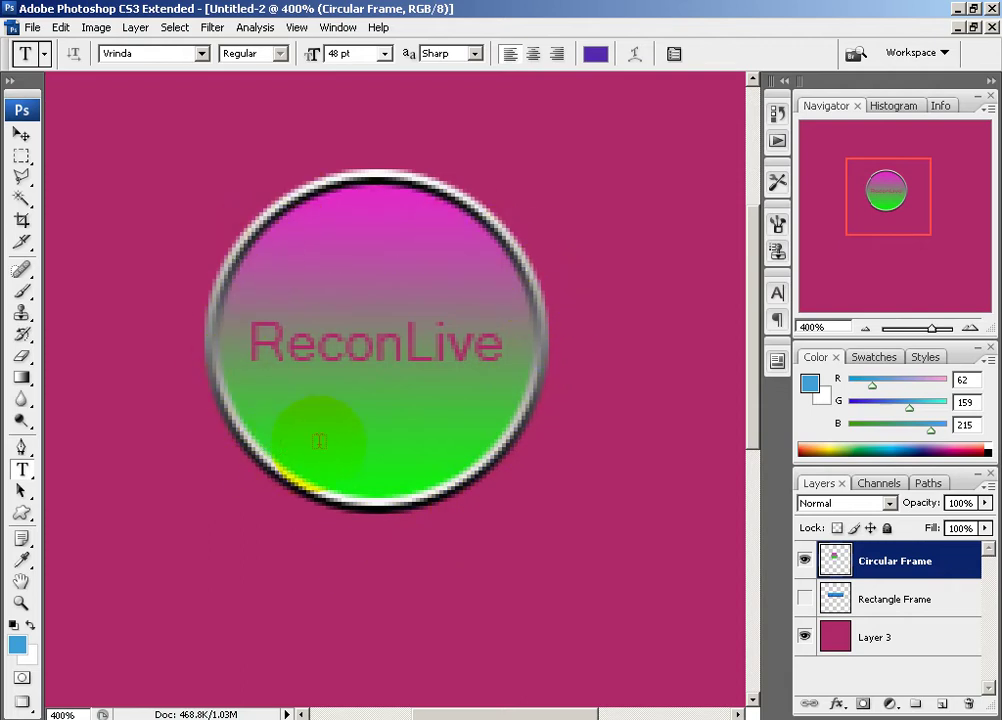
{"action": "left_click", "coordinate": [866, 329]}
{"action": "left_click", "coordinate": [866, 329]}
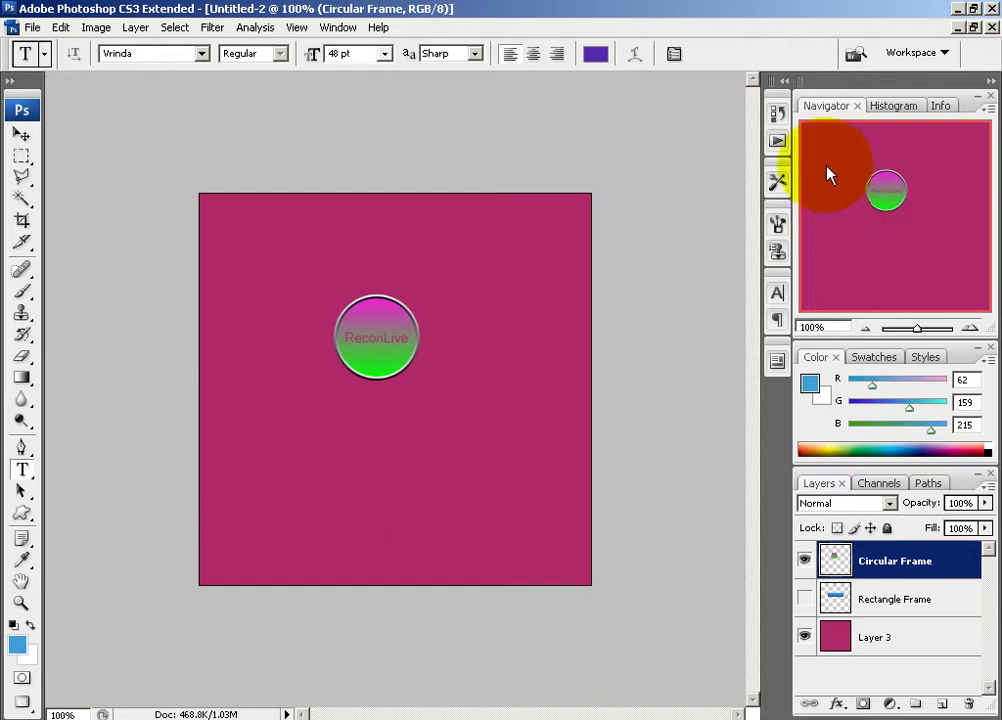
{"action": "left_click", "coordinate": [804, 637]}
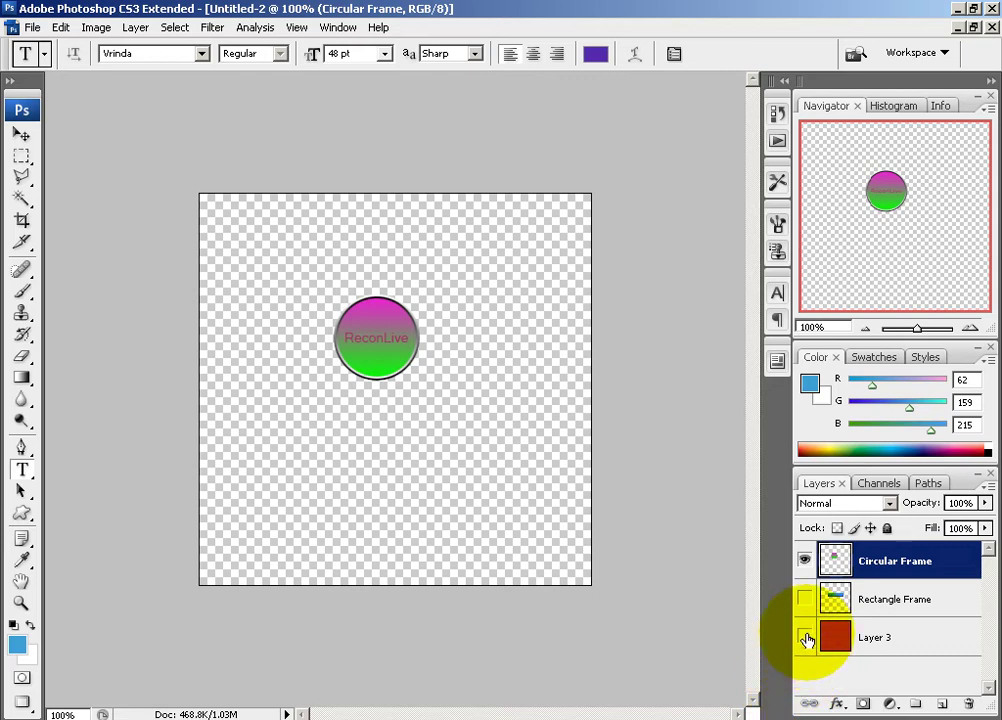
{"action": "left_click", "coordinate": [804, 637]}
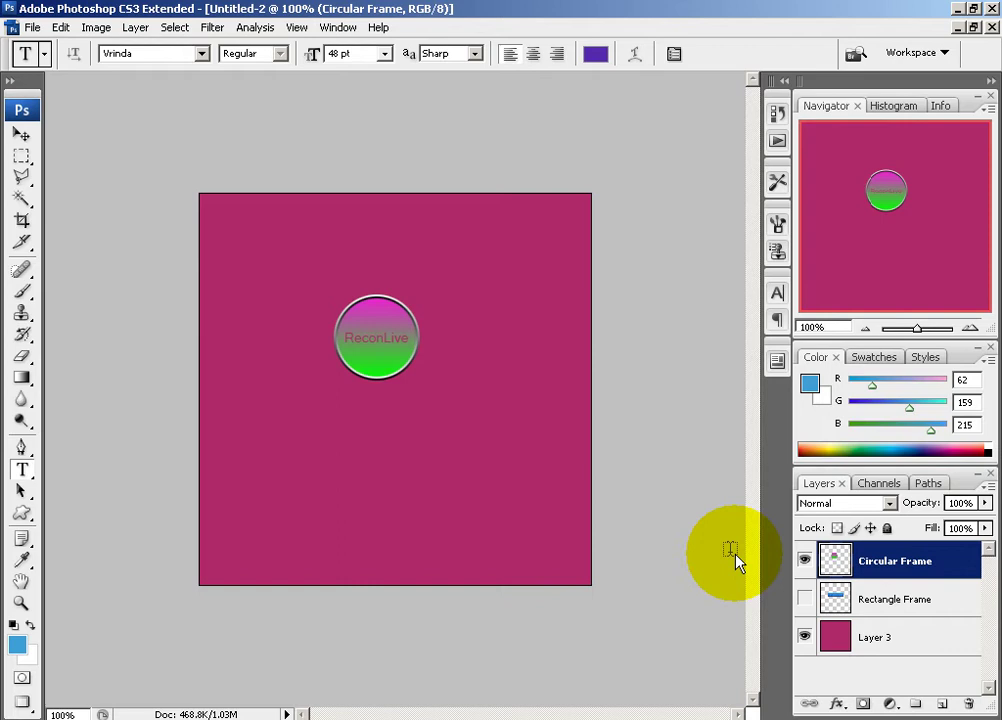
{"action": "left_click", "coordinate": [805, 561]}
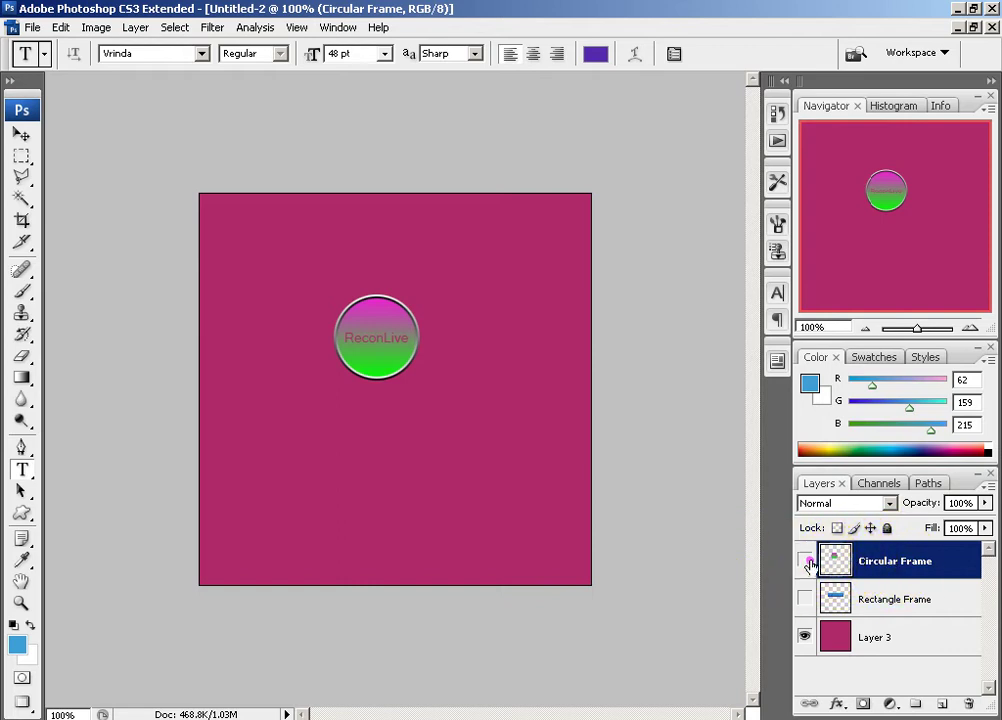
Step: Add a new empty layer and set the Rectangular Marquee style to Fixed Size
{"action": "left_click", "coordinate": [948, 705]}
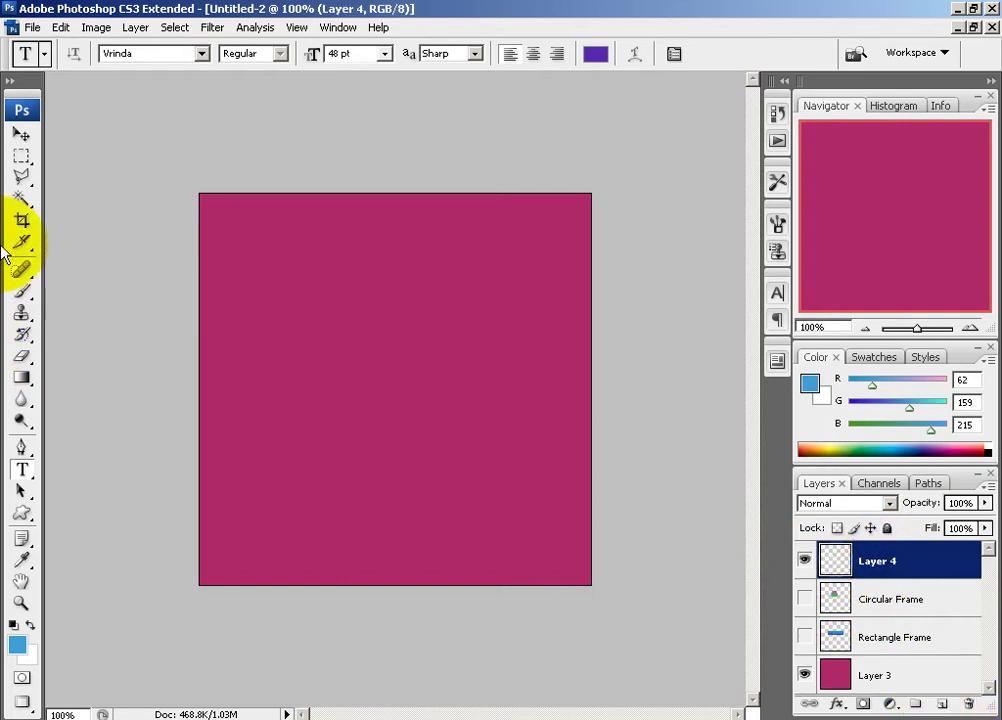
{"action": "left_click", "coordinate": [21, 158]}
{"action": "left_click", "coordinate": [21, 160]}
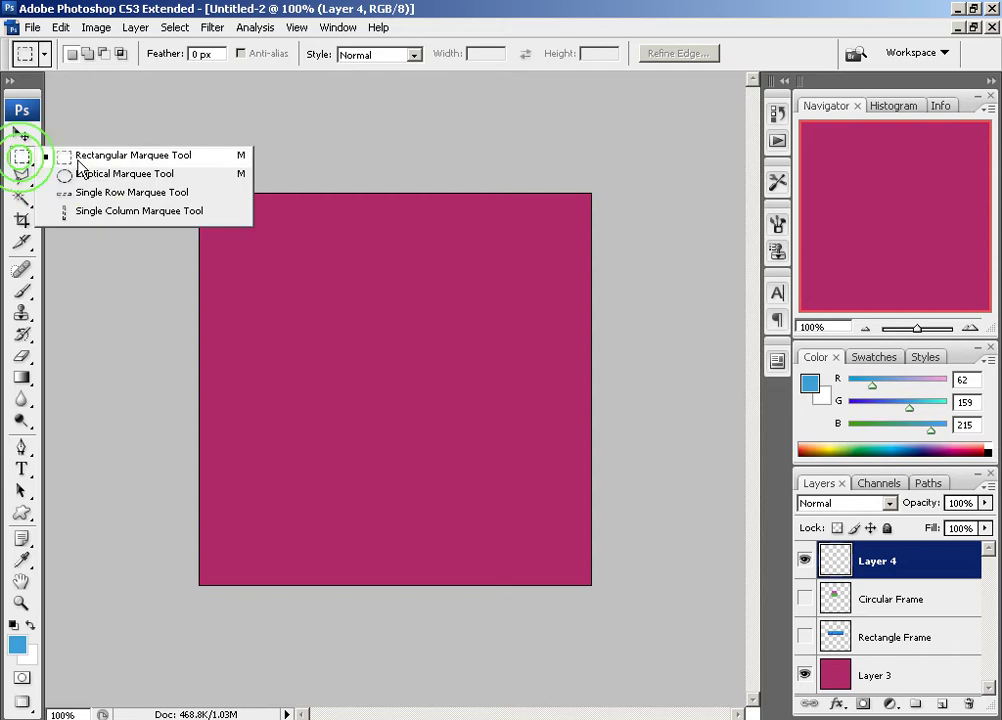
{"action": "left_click", "coordinate": [80, 157]}
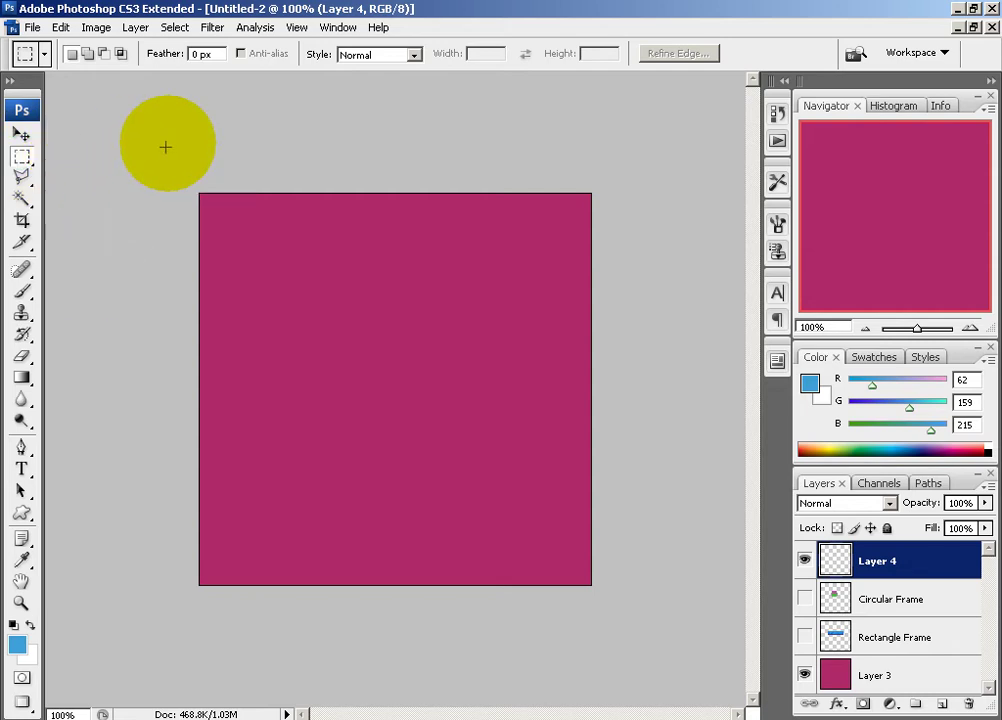
{"action": "left_click", "coordinate": [378, 55]}
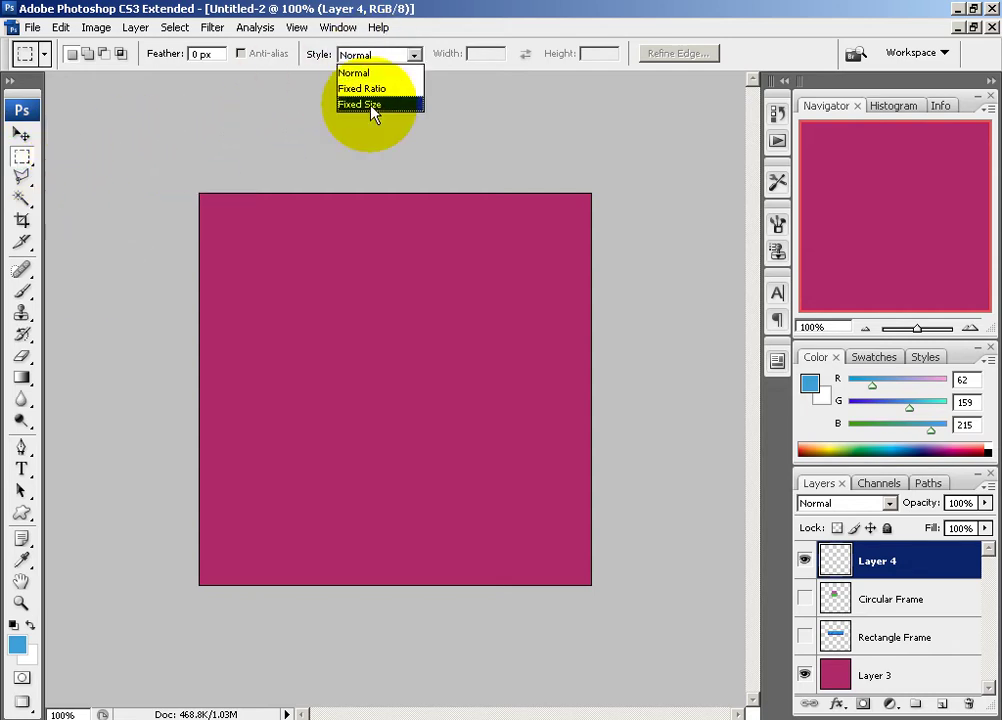
{"action": "left_click", "coordinate": [372, 104]}
{"action": "left_click", "coordinate": [300, 334]}
{"action": "left_click_drag", "start_coordinate": [300, 338], "coordinate": [318, 356]}
Step: Set the fixed marquee size to 220 × 64 px and place the selection near the canvas centre
{"action": "left_click", "coordinate": [484, 53]}
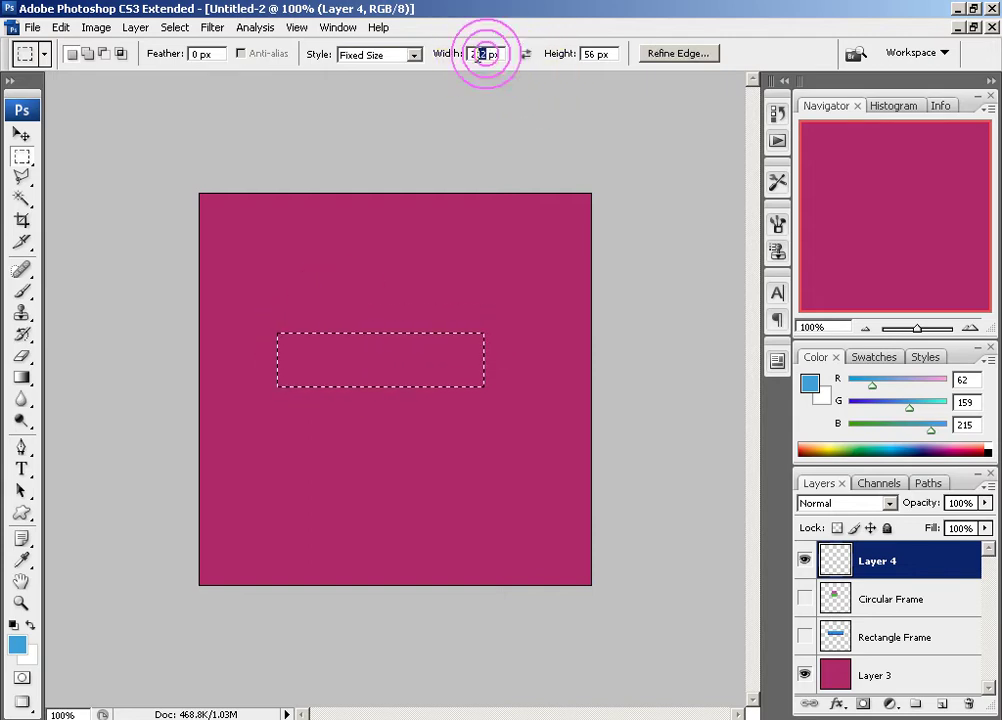
{"action": "key", "text": "BackSpace"}
{"action": "key", "text": "BackSpace"}
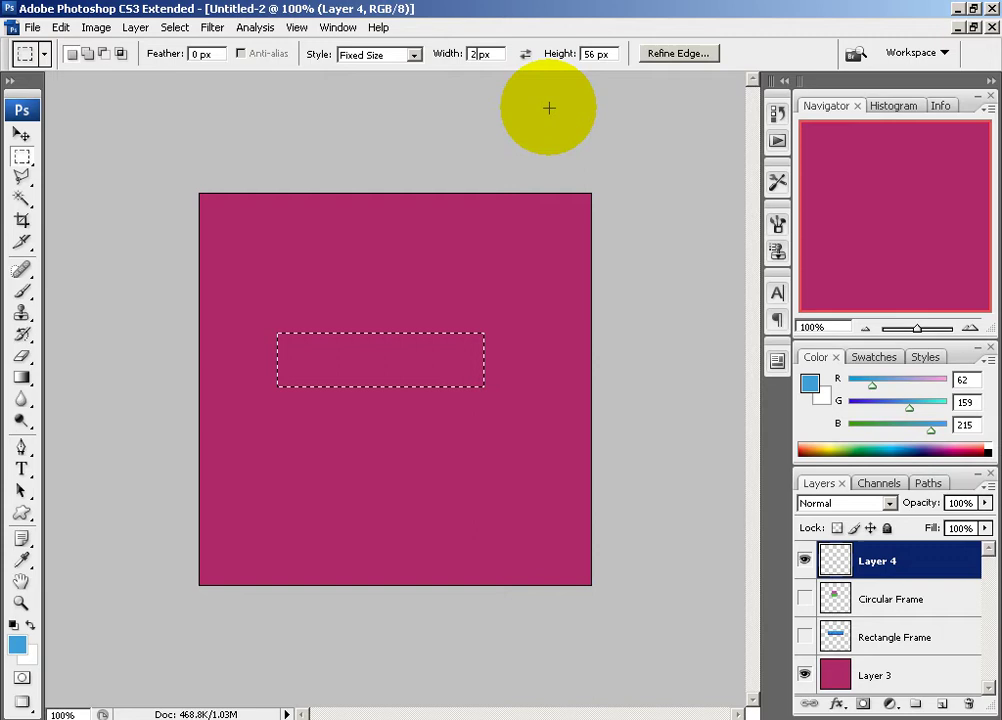
{"action": "type", "text": "20"}
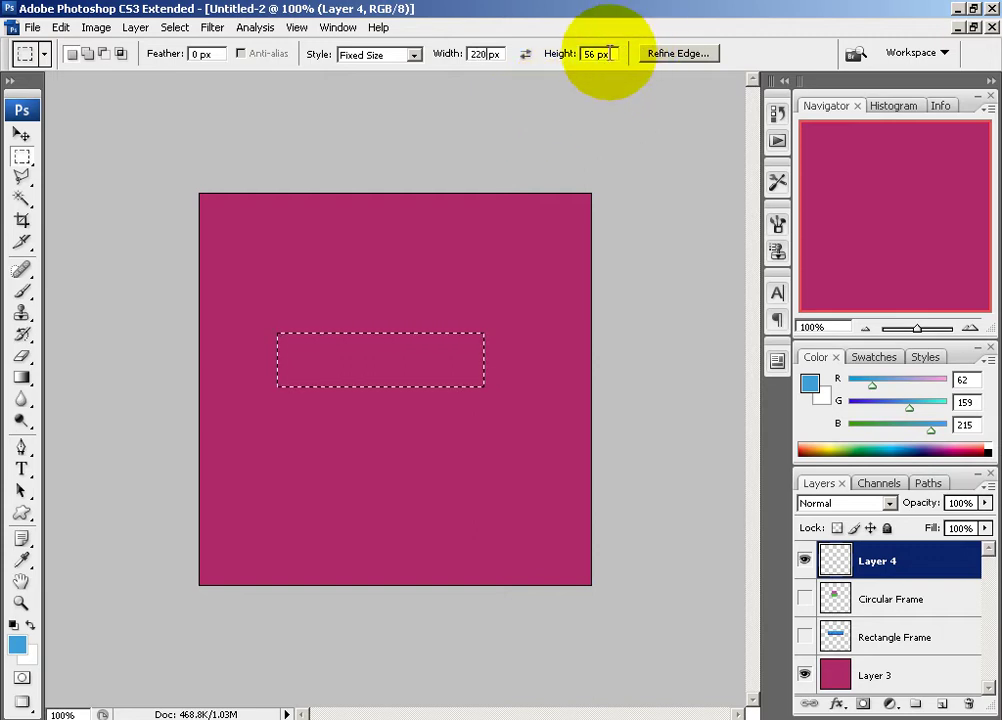
{"action": "key", "text": "Tab"}
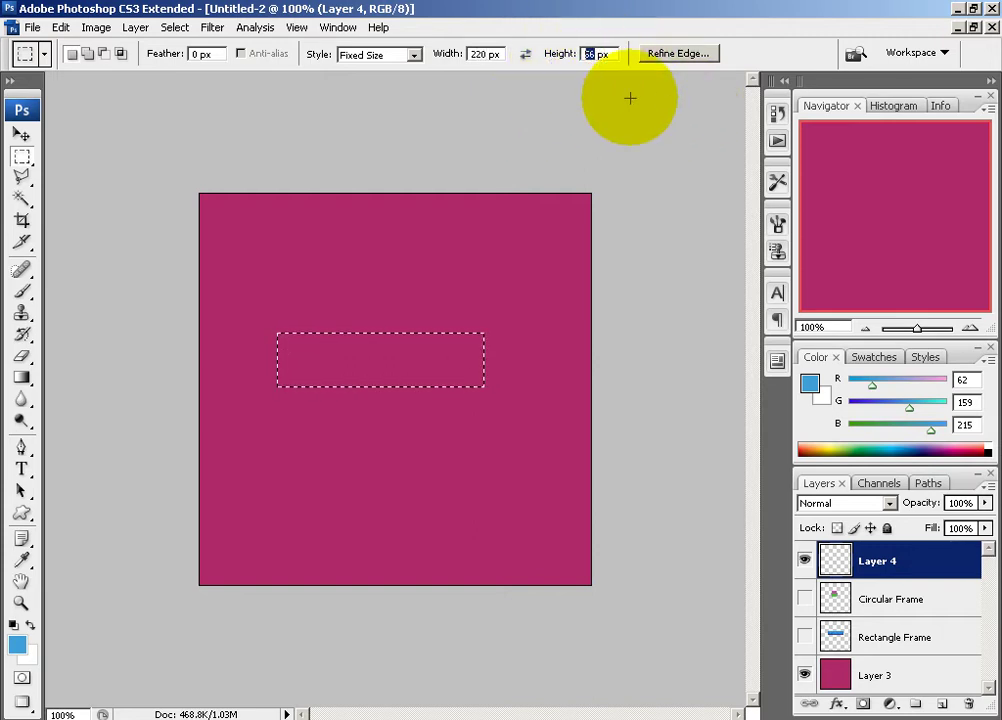
{"action": "type", "text": "64"}
{"action": "left_click", "coordinate": [343, 251]}
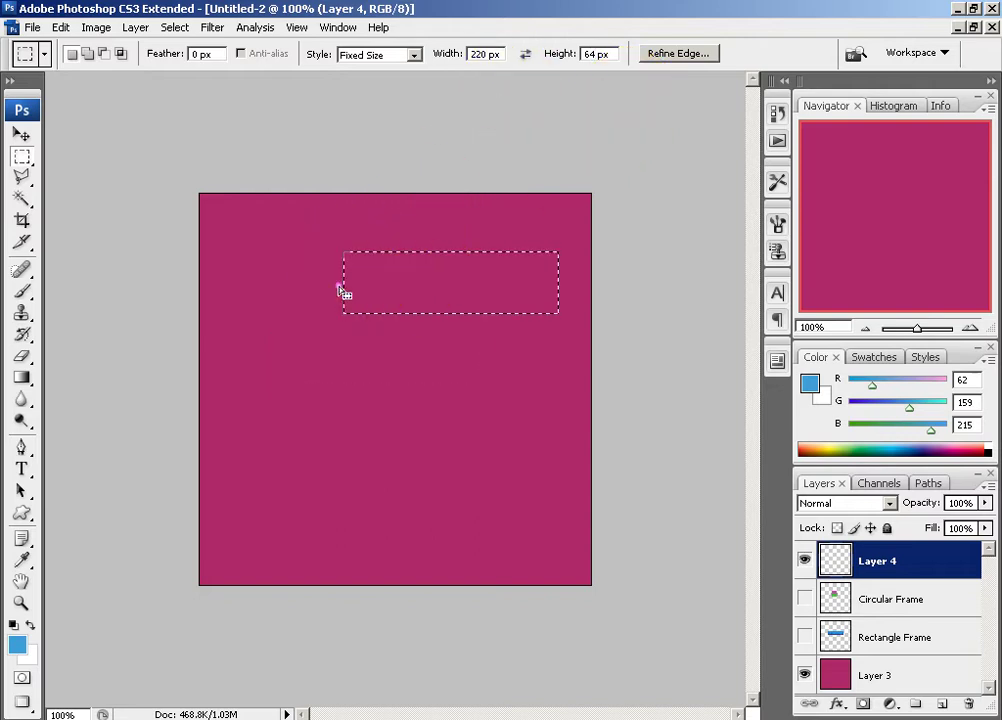
{"action": "left_click_drag", "start_coordinate": [342, 284], "coordinate": [377, 358]}
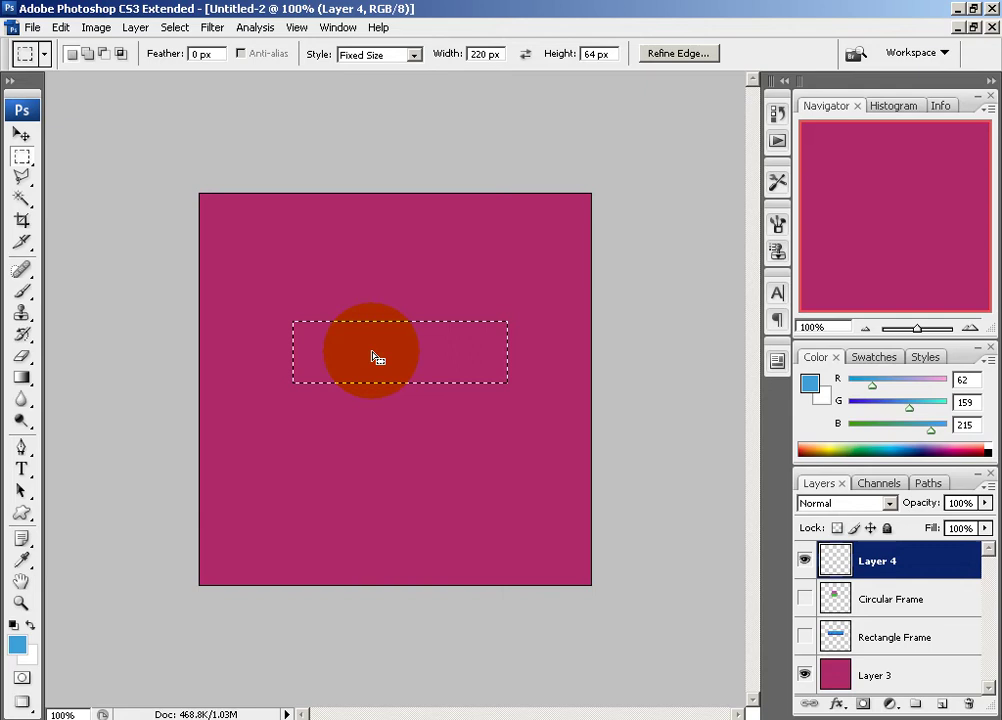
Step: Re-edit the marquee width and move the selection a little higher, just above centre
{"action": "double_click", "coordinate": [482, 53]}
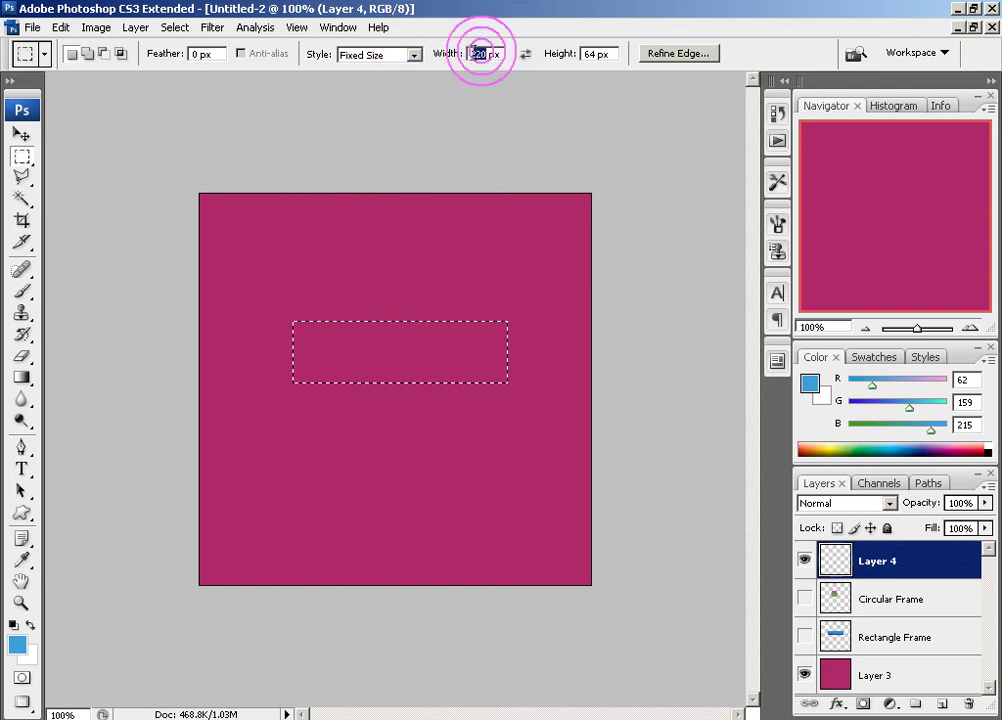
{"action": "type", "text": "320"}
{"action": "key", "text": "Return"}
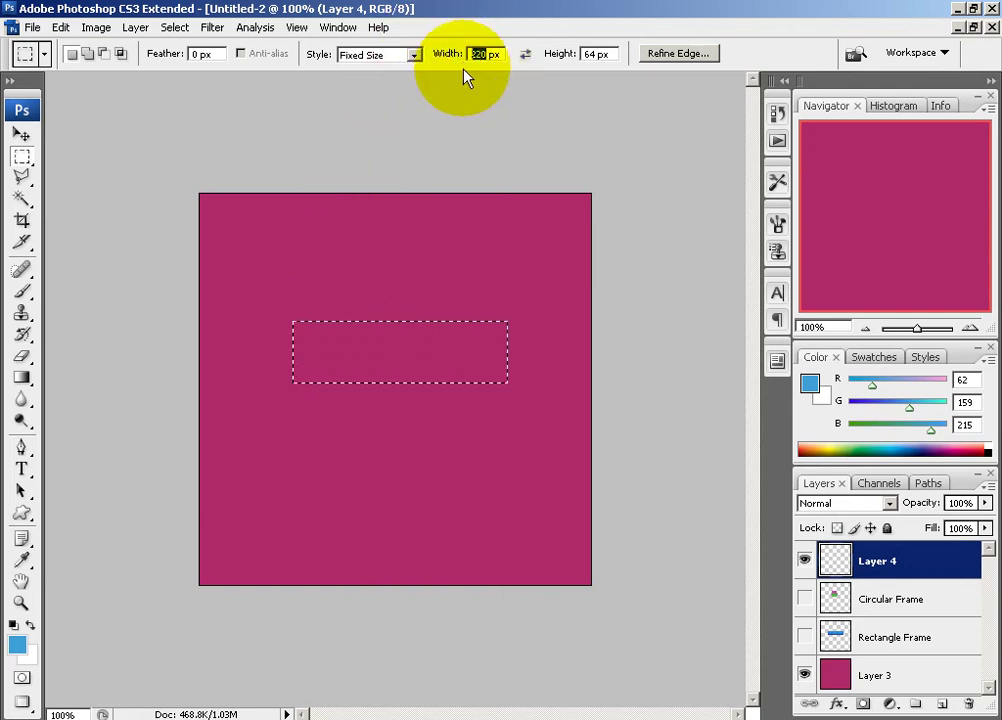
{"action": "double_click", "coordinate": [598, 53]}
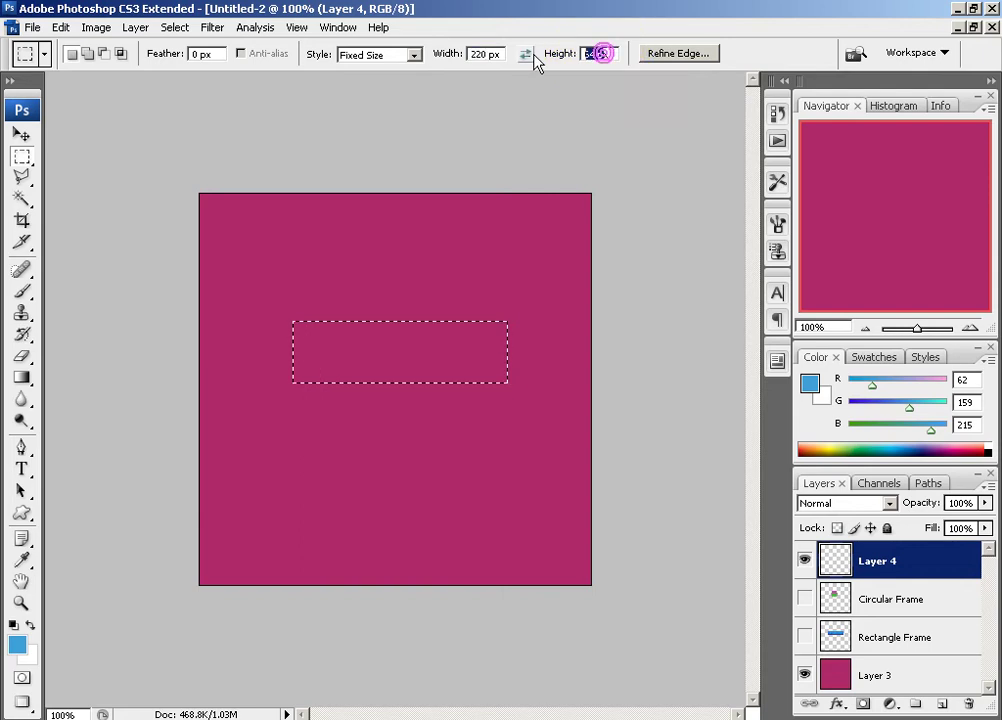
{"action": "left_click", "coordinate": [526, 54]}
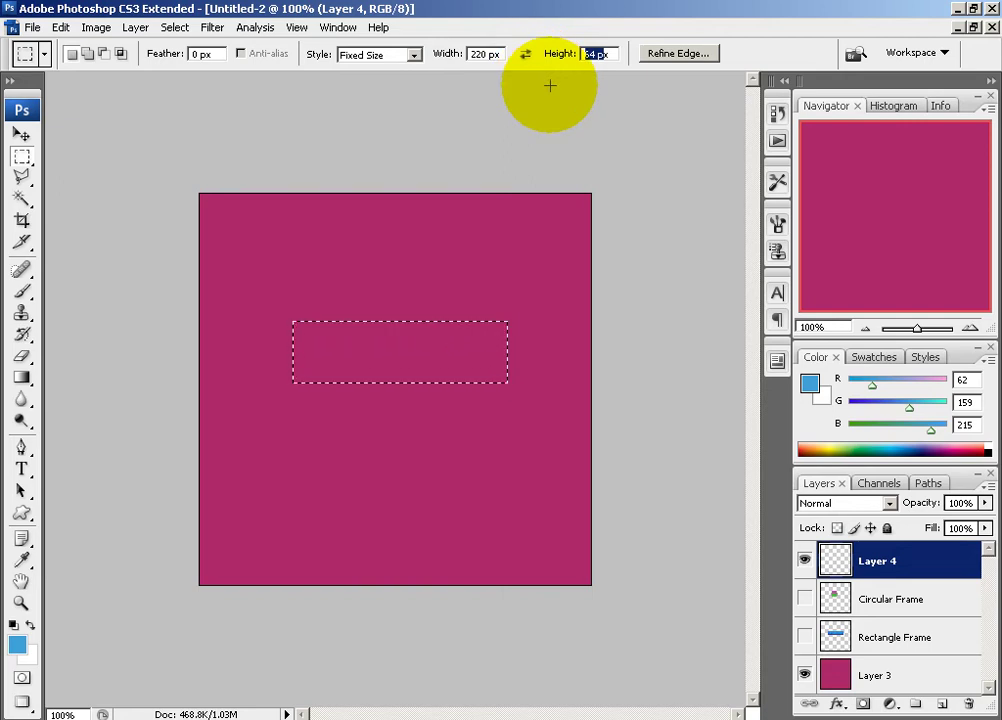
{"action": "left_click", "coordinate": [470, 355]}
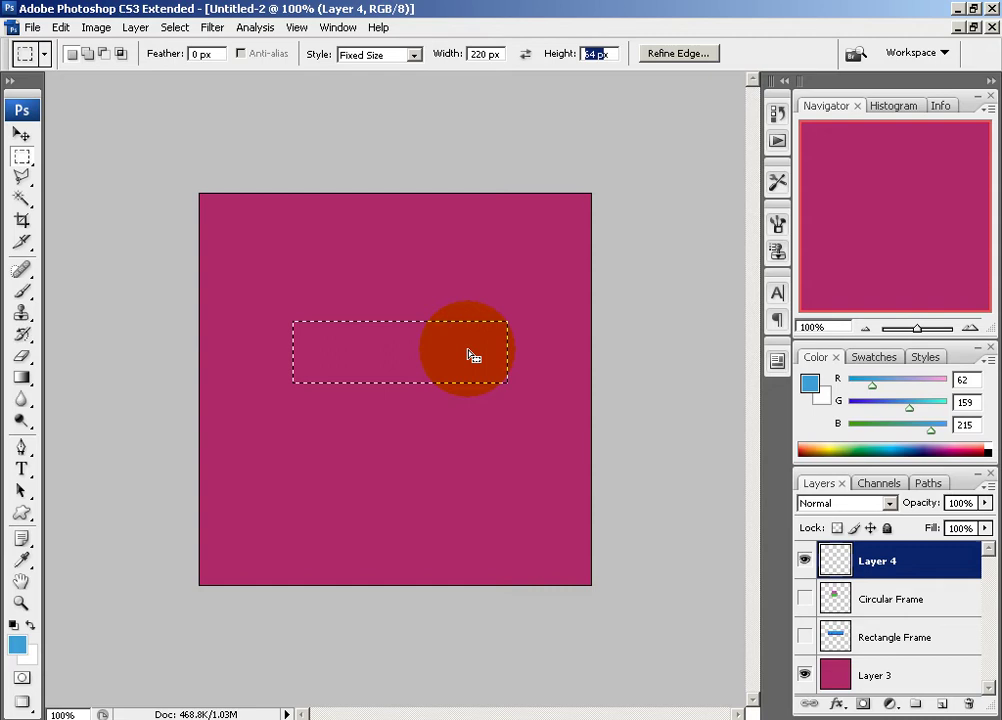
{"action": "left_click_drag", "start_coordinate": [470, 355], "coordinate": [434, 331]}
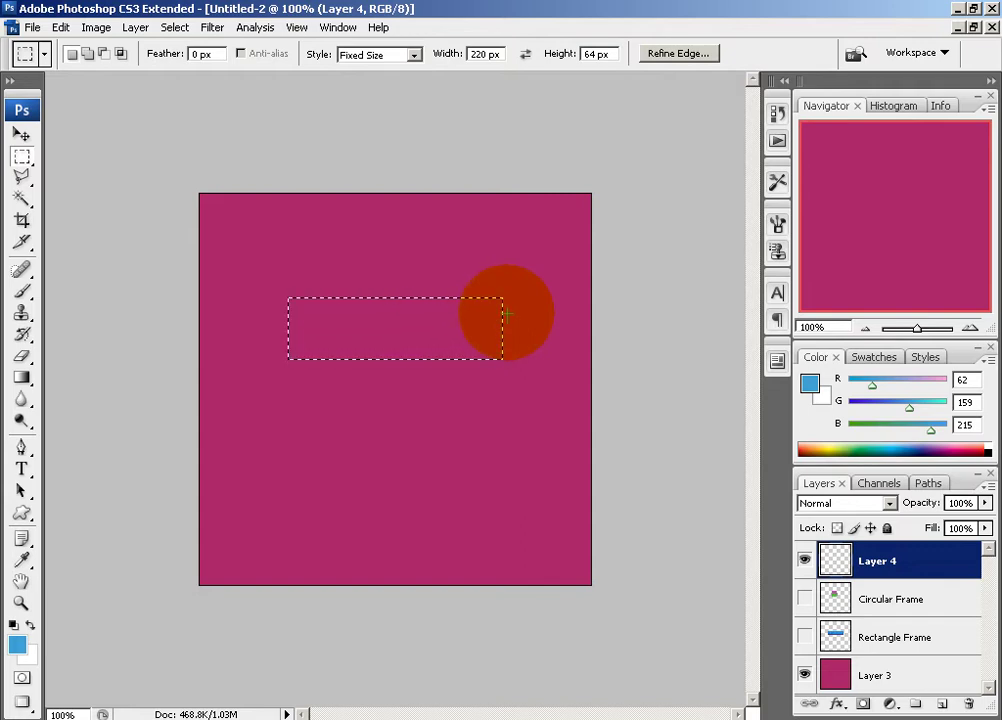
Step: Fill the selection with the Black, White preset gradient, white at top and black at bottom, after undoing one try
{"action": "left_click", "coordinate": [24, 379]}
{"action": "left_click", "coordinate": [141, 54]}
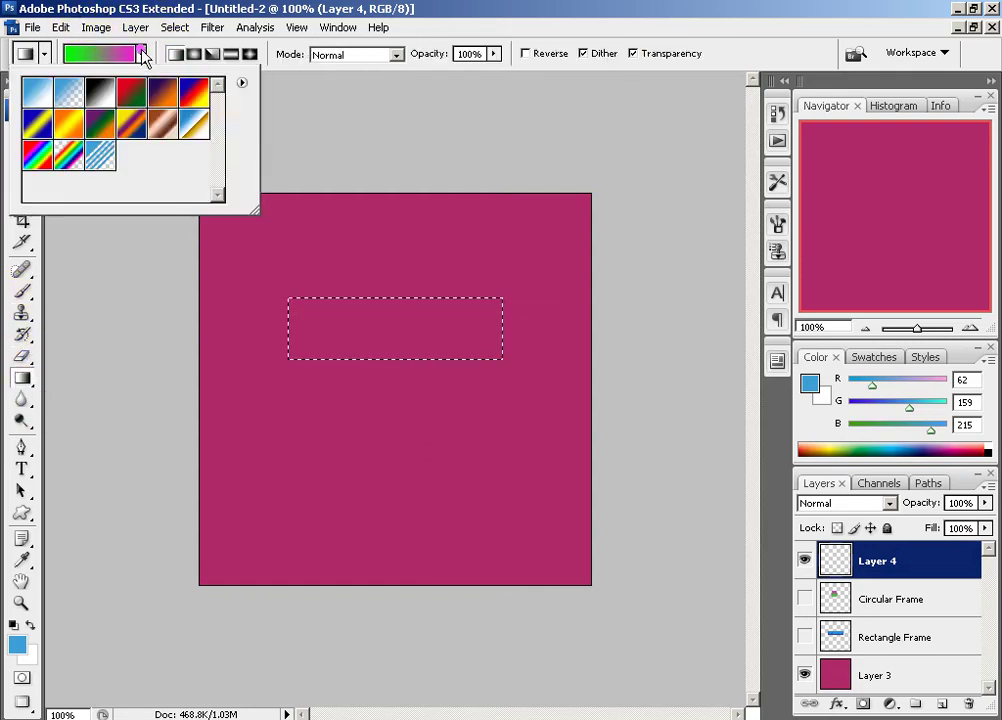
{"action": "left_click", "coordinate": [101, 98]}
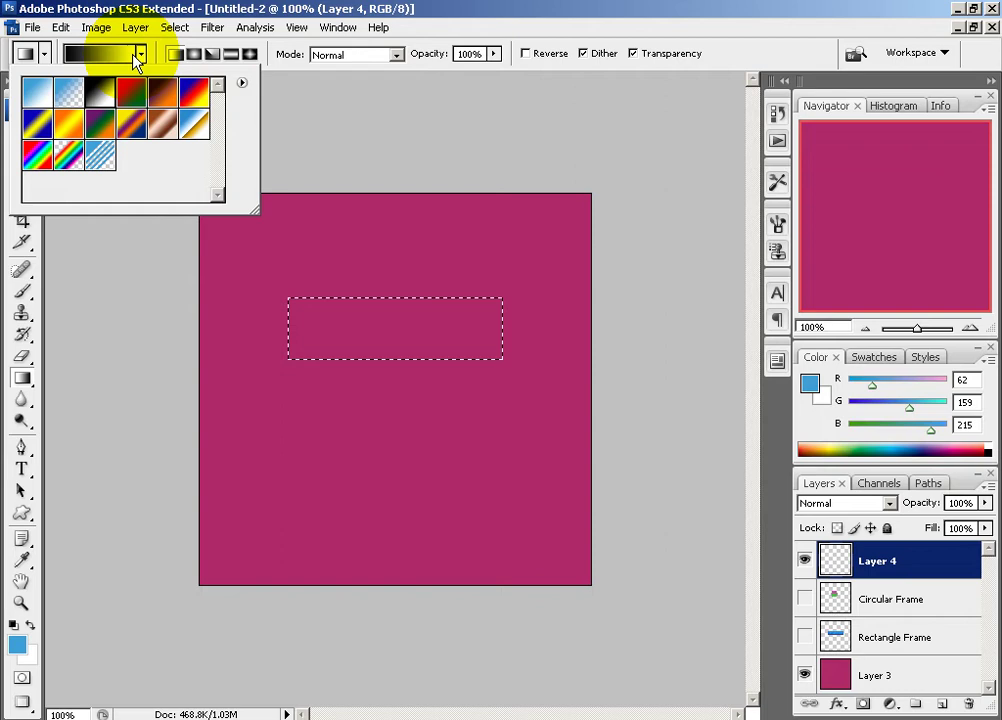
{"action": "left_click", "coordinate": [141, 54]}
{"action": "left_click_drag", "start_coordinate": [393, 251], "coordinate": [411, 407]}
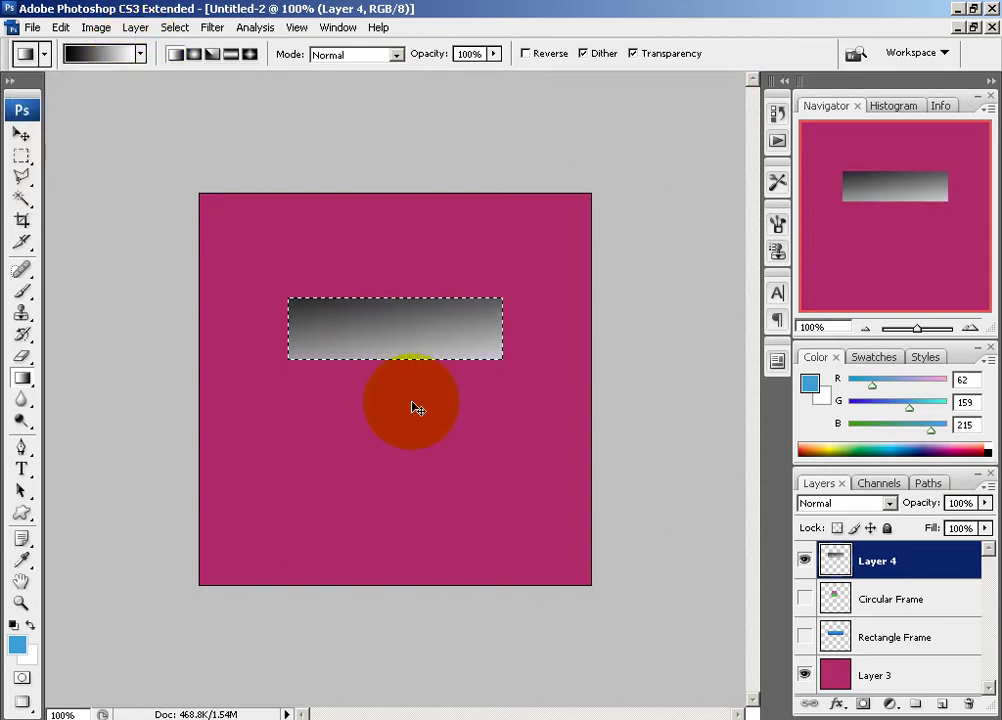
{"action": "key", "text": "ctrl+z"}
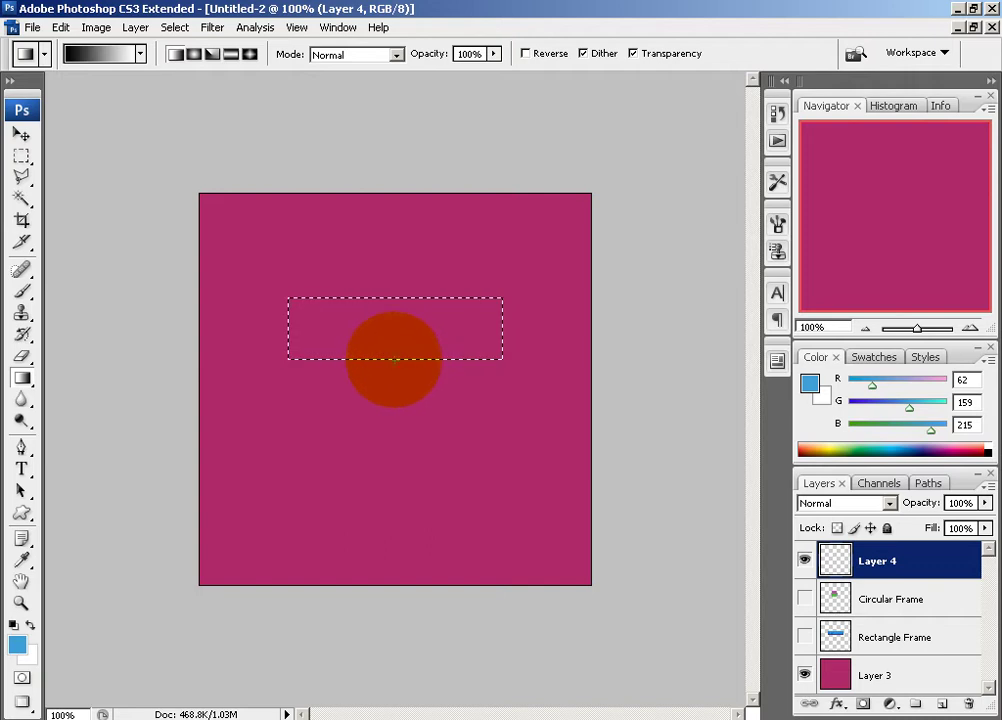
{"action": "left_click", "coordinate": [390, 359]}
{"action": "left_click_drag", "start_coordinate": [389, 360], "coordinate": [387, 296]}
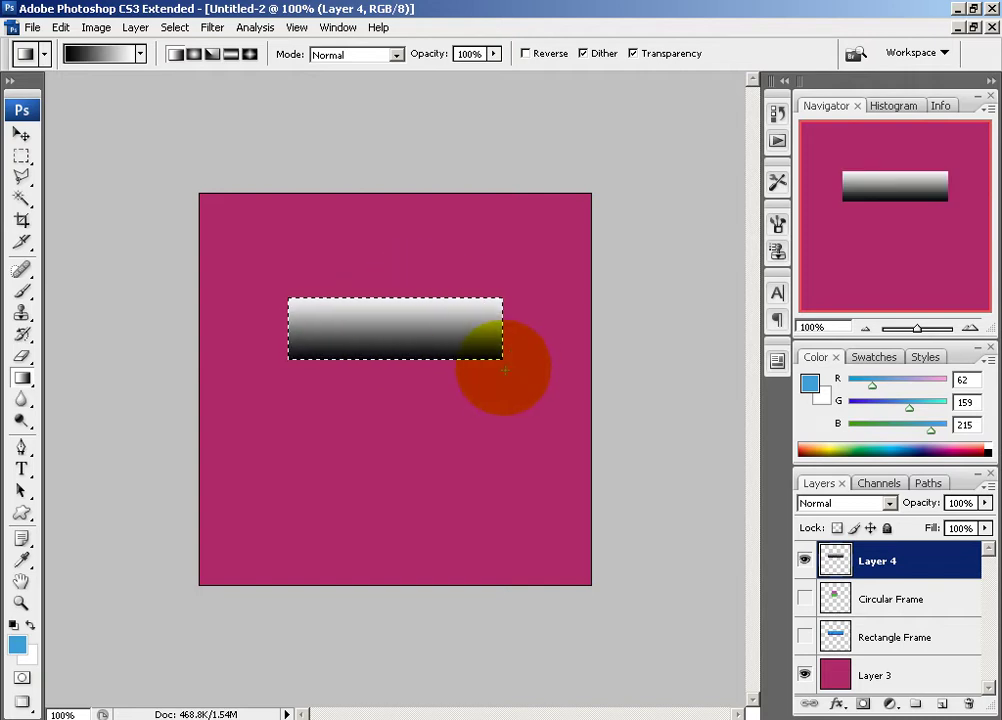
{"action": "left_click", "coordinate": [21, 156]}
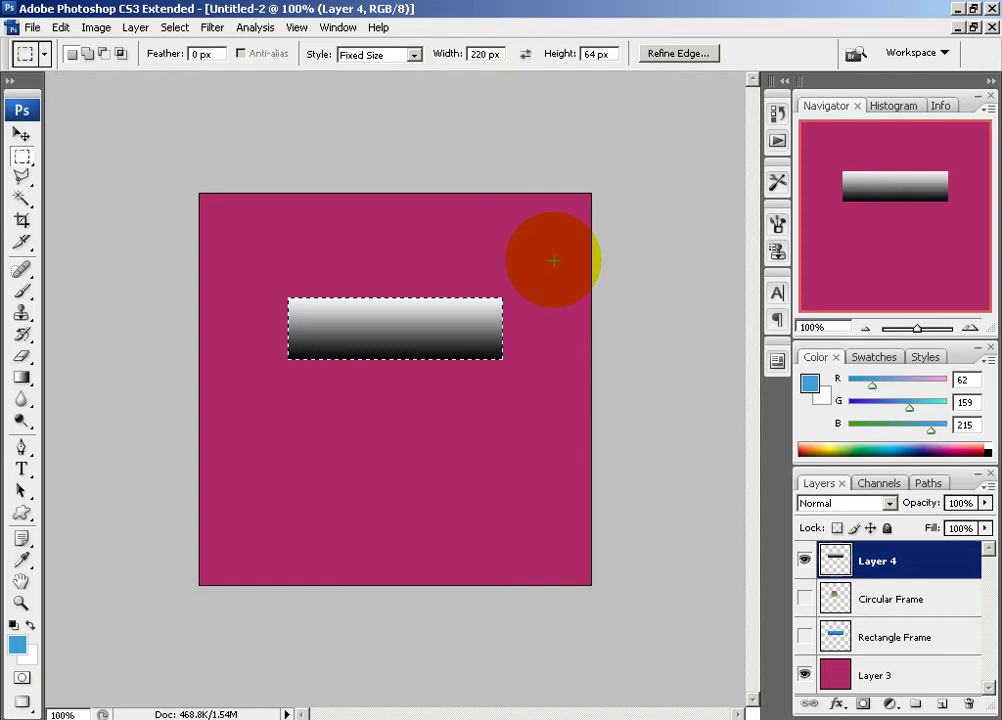
Step: Change the fixed marquee size to 216 × 60 px and place it over the gradient bar
{"action": "left_click", "coordinate": [481, 54]}
{"action": "key", "text": "BackSpace"}
{"action": "type", "text": "1"}
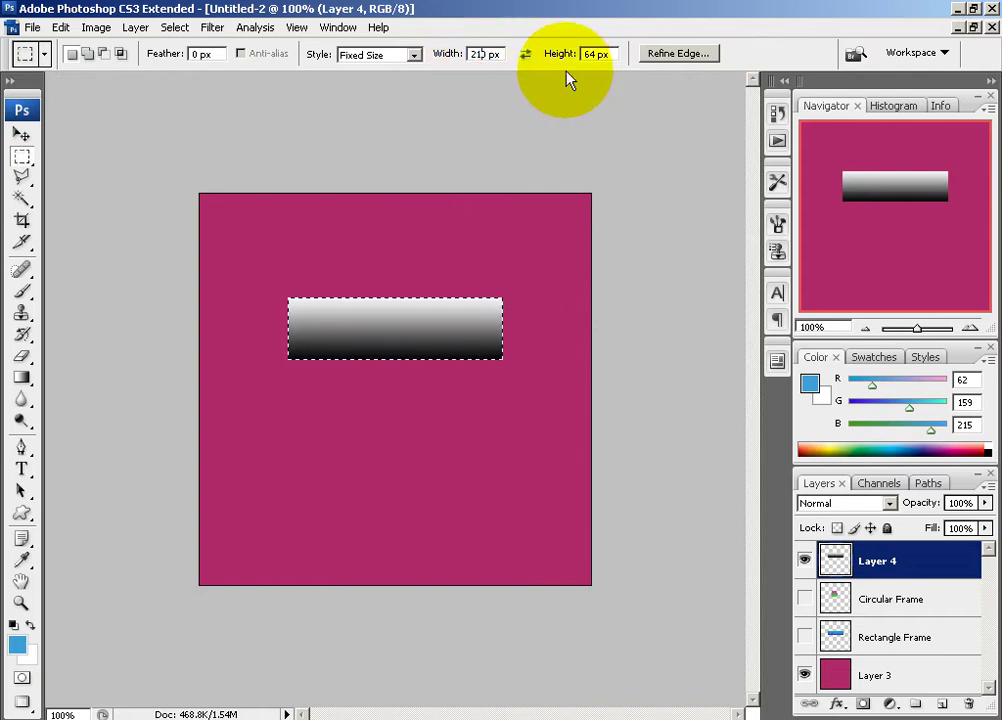
{"action": "key", "text": "Delete"}
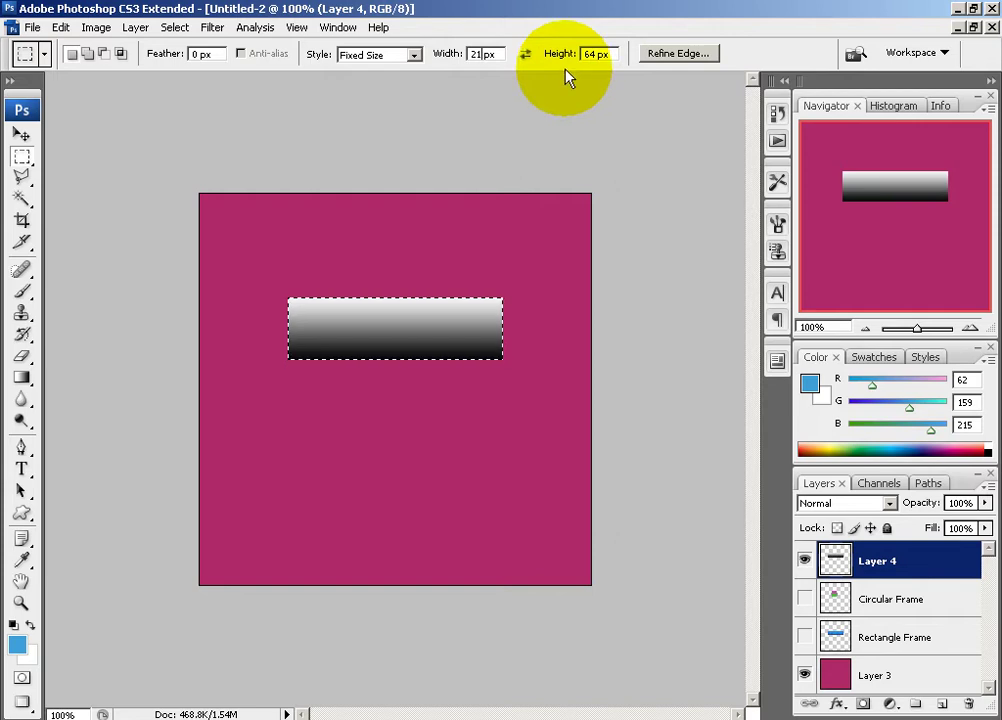
{"action": "type", "text": "6"}
{"action": "double_click", "coordinate": [596, 54]}
{"action": "type", "text": "0"}
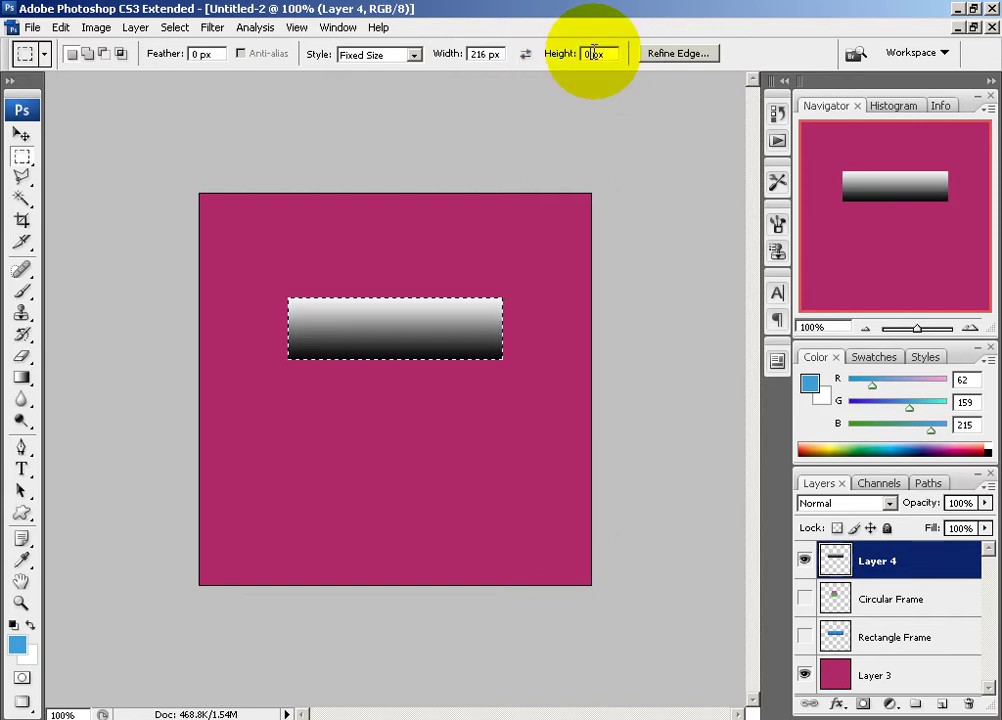
{"action": "key", "text": "BackSpace"}
{"action": "type", "text": "60"}
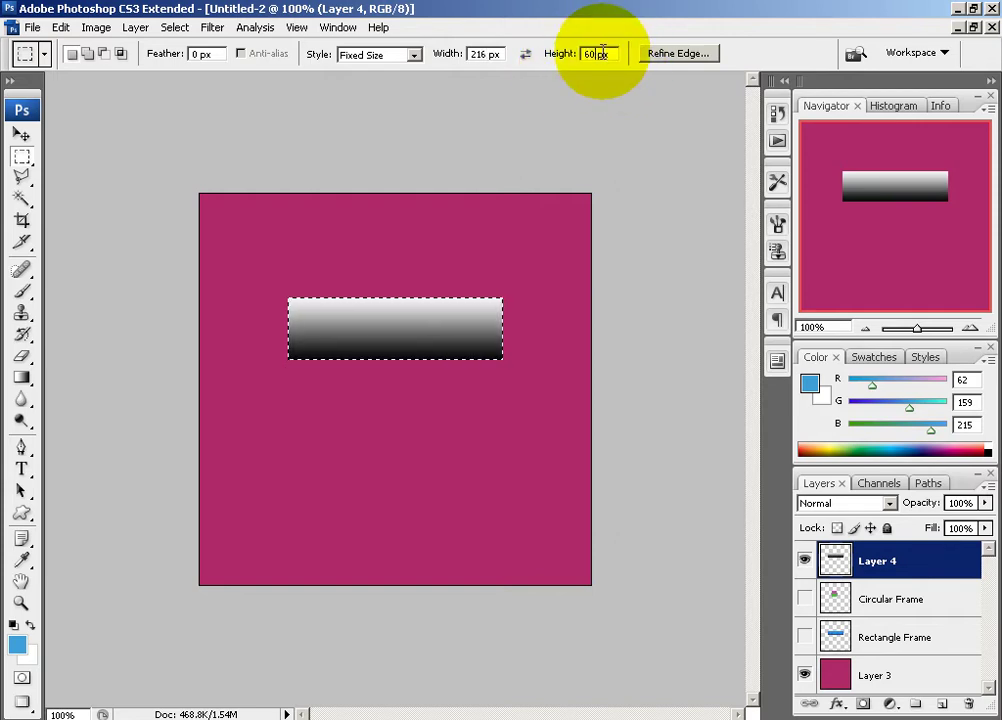
{"action": "left_click_drag", "start_coordinate": [391, 206], "coordinate": [347, 331]}
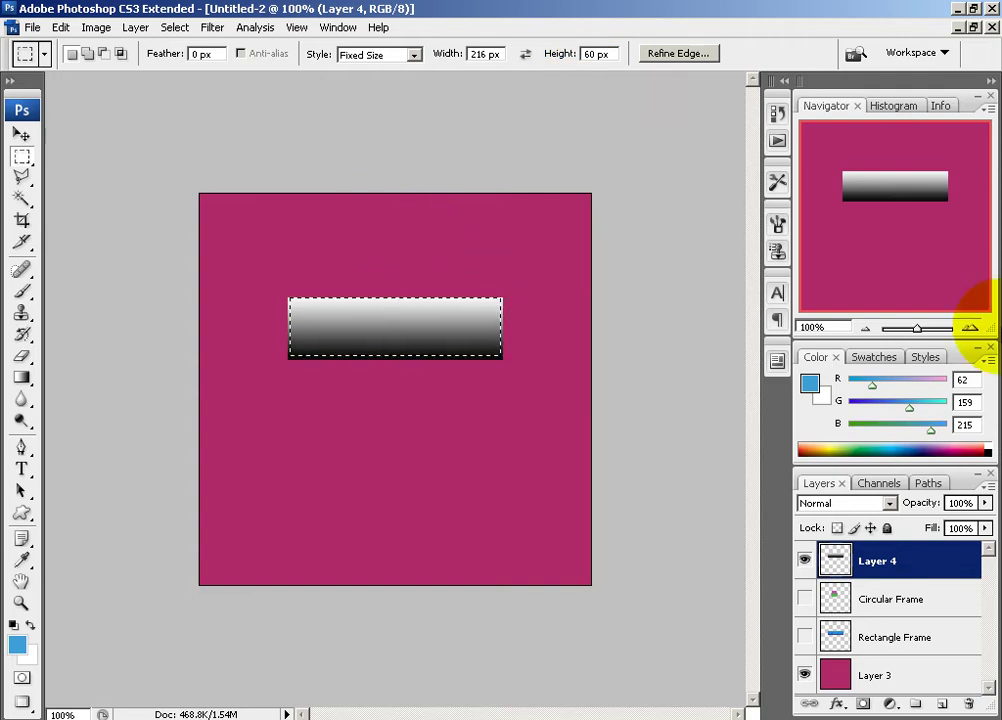
Step: Zoom in and pan to check the selection's fit along the gradient bar's edges
{"action": "left_click", "coordinate": [968, 328]}
{"action": "left_click", "coordinate": [968, 328]}
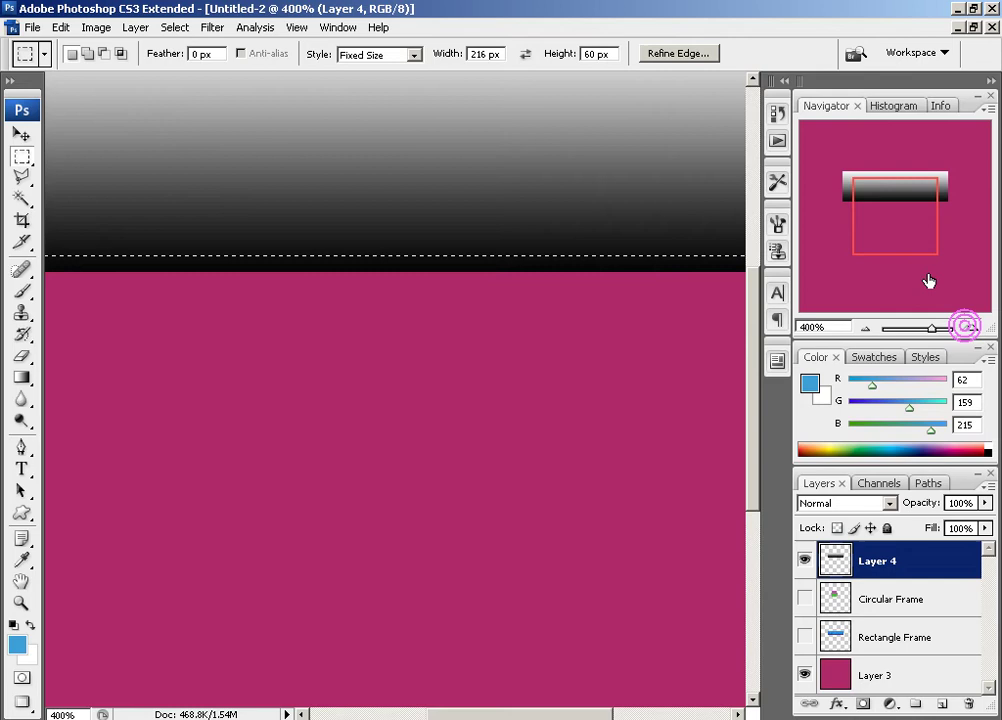
{"action": "left_click_drag", "start_coordinate": [915, 248], "coordinate": [841, 242]}
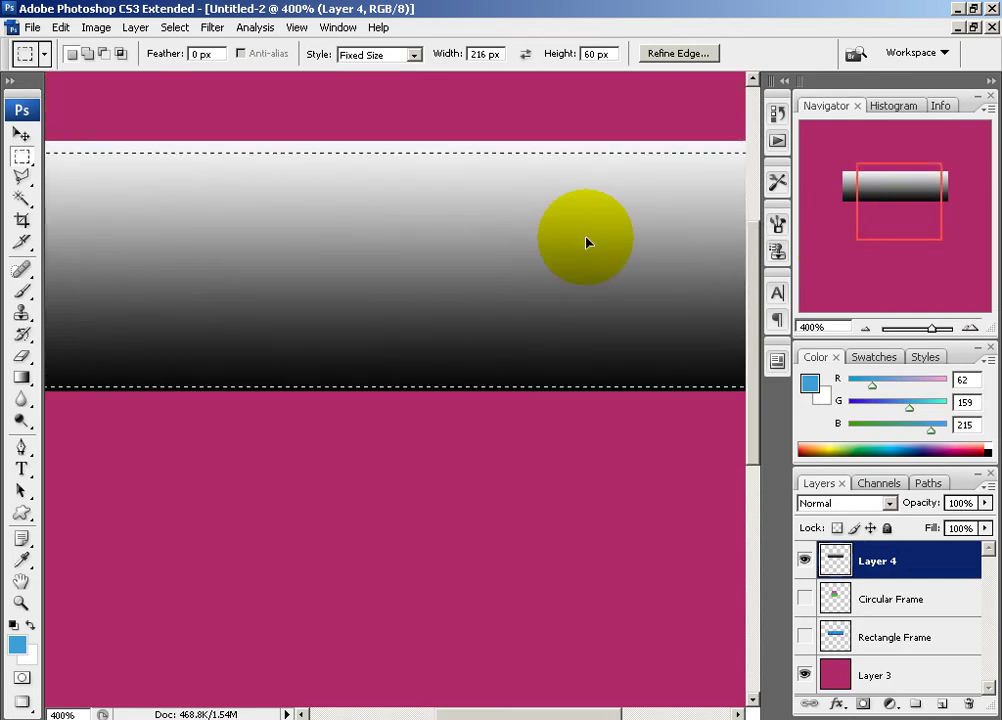
{"action": "left_click_drag", "start_coordinate": [913, 237], "coordinate": [834, 226]}
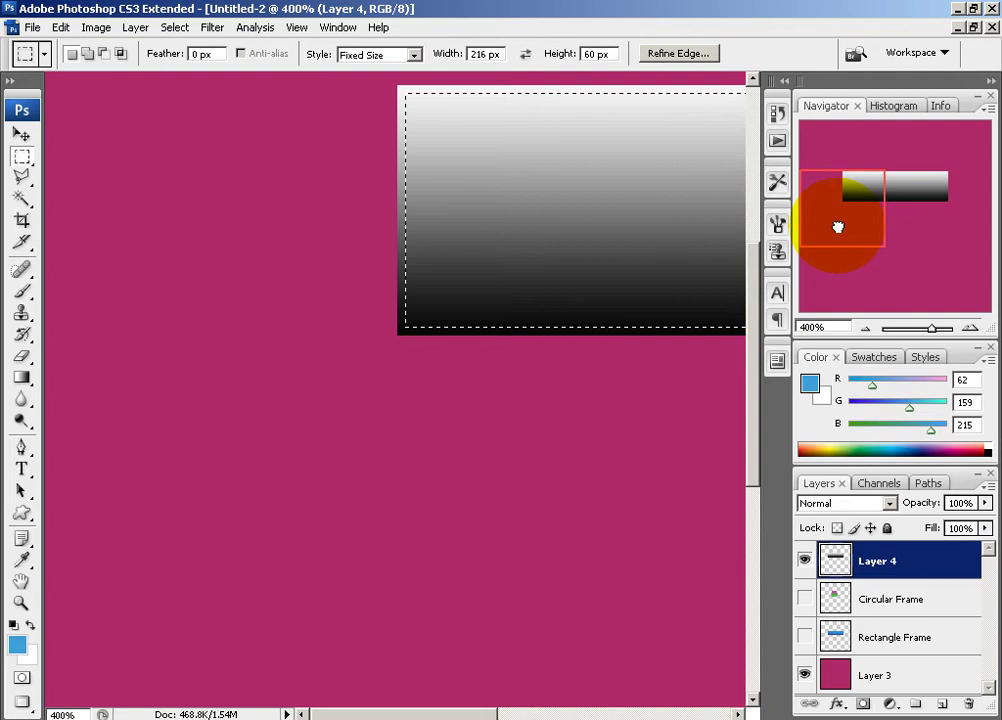
Step: Return the view to 100% and fill the inner selection dark at the top, light at the bottom
{"action": "left_click", "coordinate": [865, 330]}
{"action": "left_click", "coordinate": [865, 330]}
{"action": "left_click", "coordinate": [865, 330]}
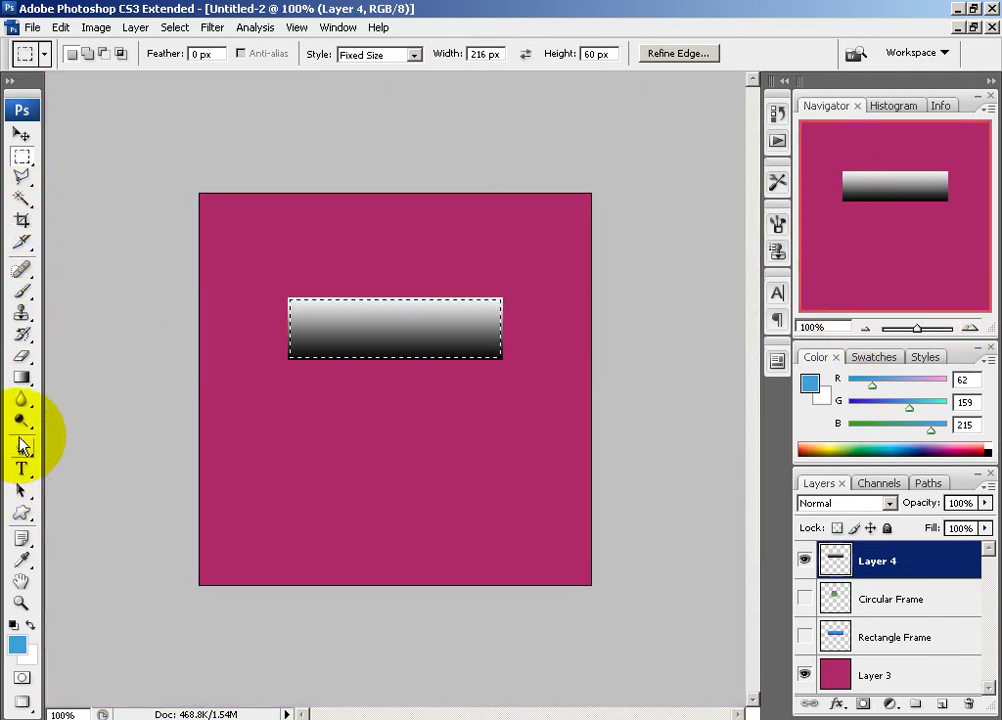
{"action": "left_click", "coordinate": [21, 378]}
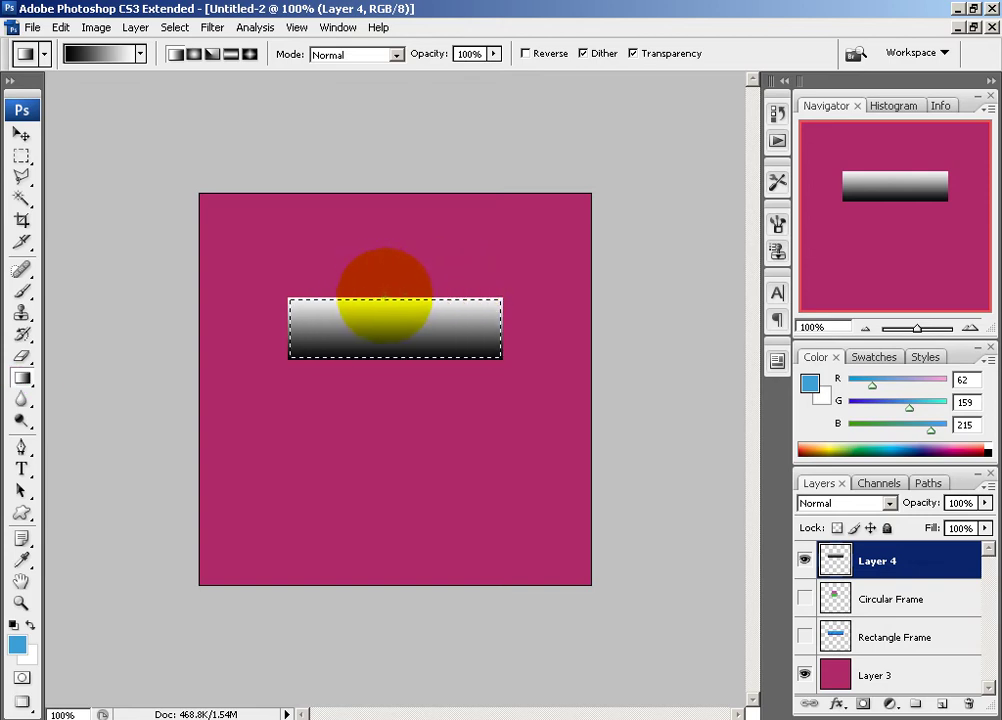
{"action": "left_click_drag", "start_coordinate": [387, 296], "coordinate": [388, 370]}
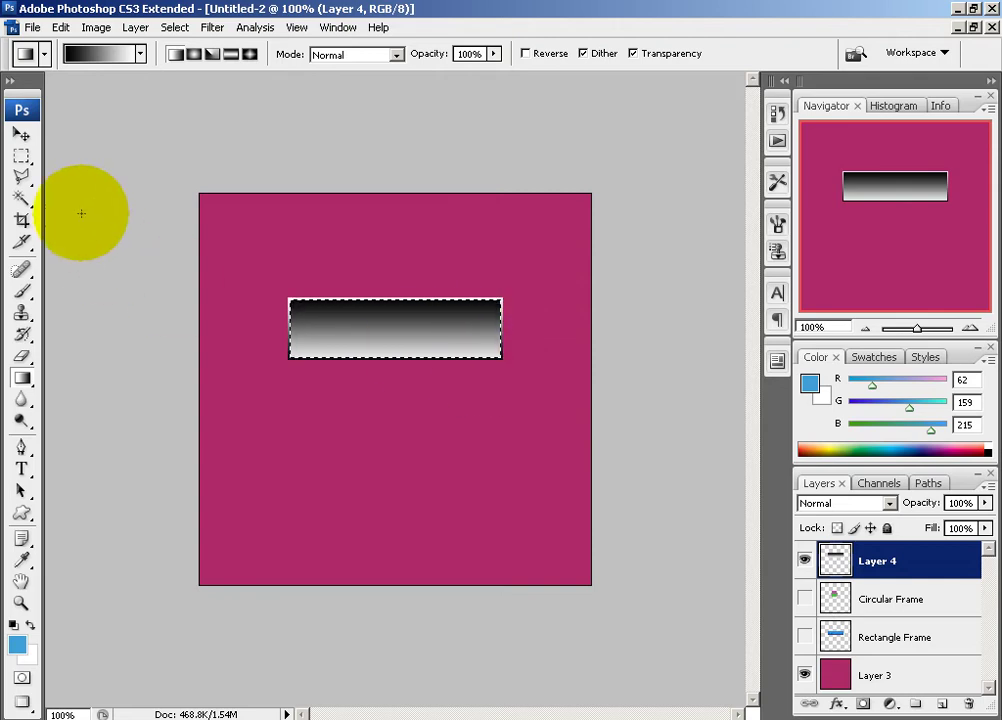
{"action": "left_click", "coordinate": [21, 156]}
Step: Set the fixed marquee to 212 × 54 px and place it just inside the gradient bar
{"action": "left_click", "coordinate": [385, 258]}
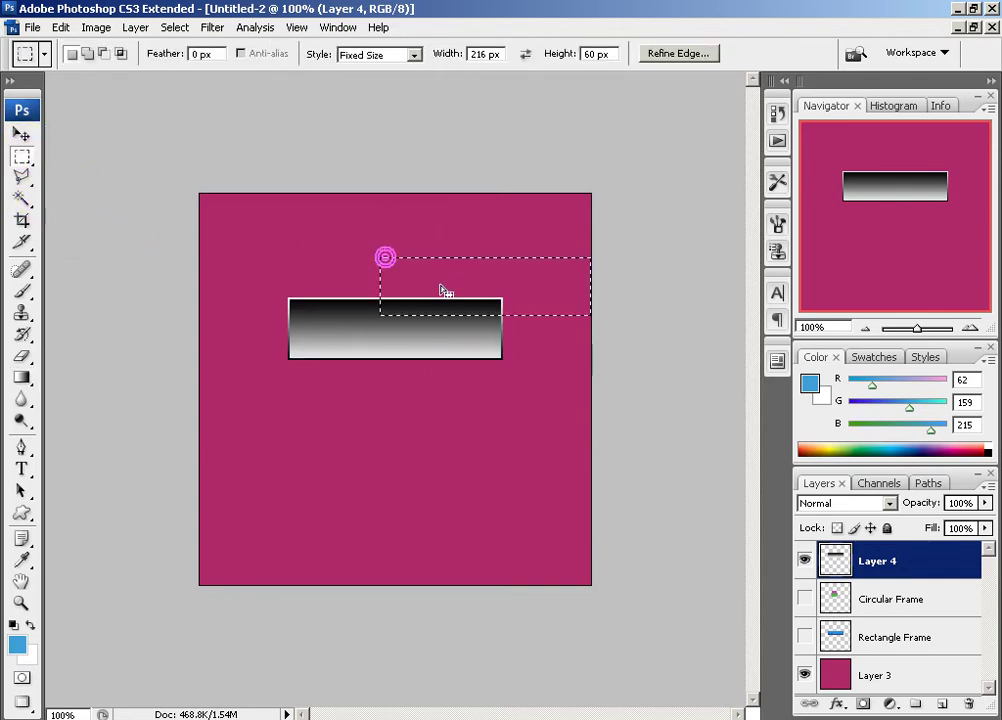
{"action": "left_click_drag", "start_coordinate": [361, 244], "coordinate": [356, 238]}
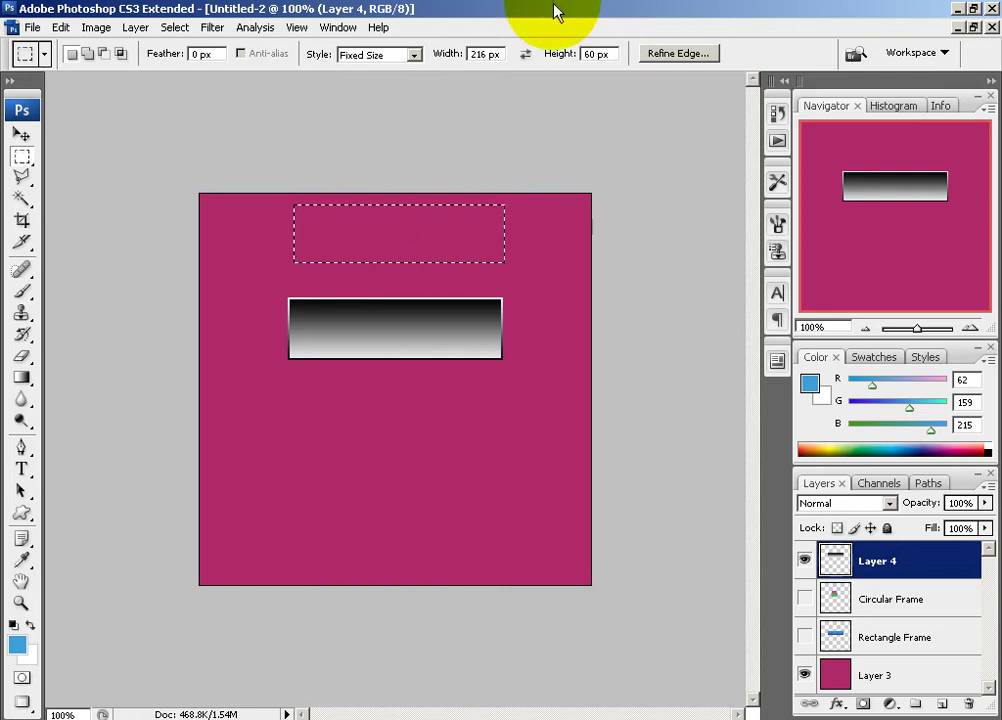
{"action": "left_click", "coordinate": [482, 55]}
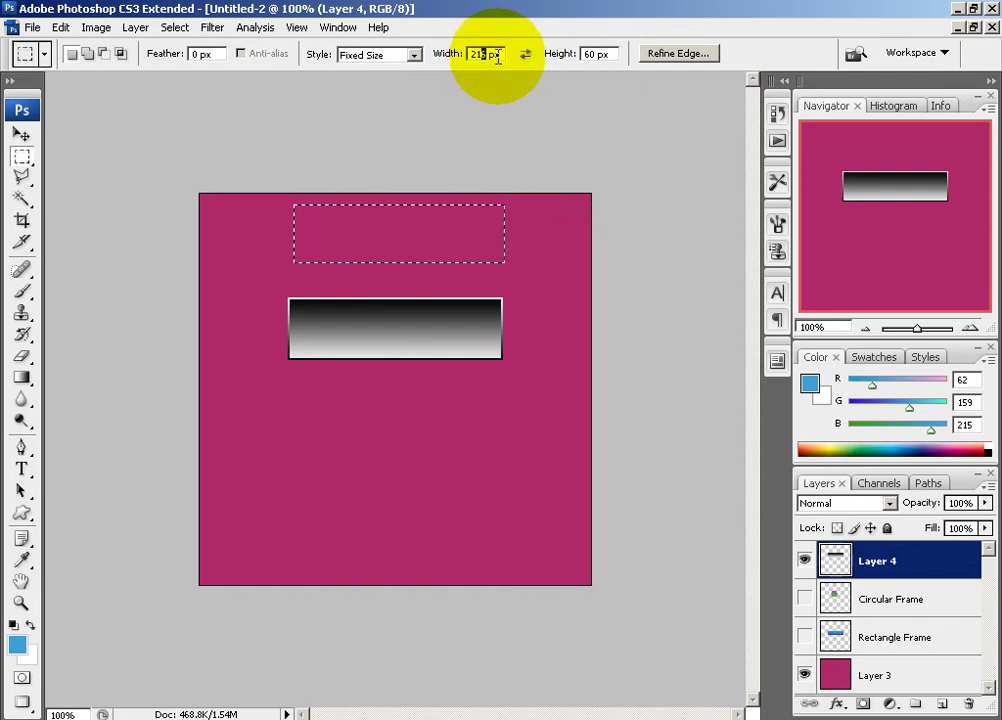
{"action": "type", "text": "2"}
{"action": "key", "text": "Tab"}
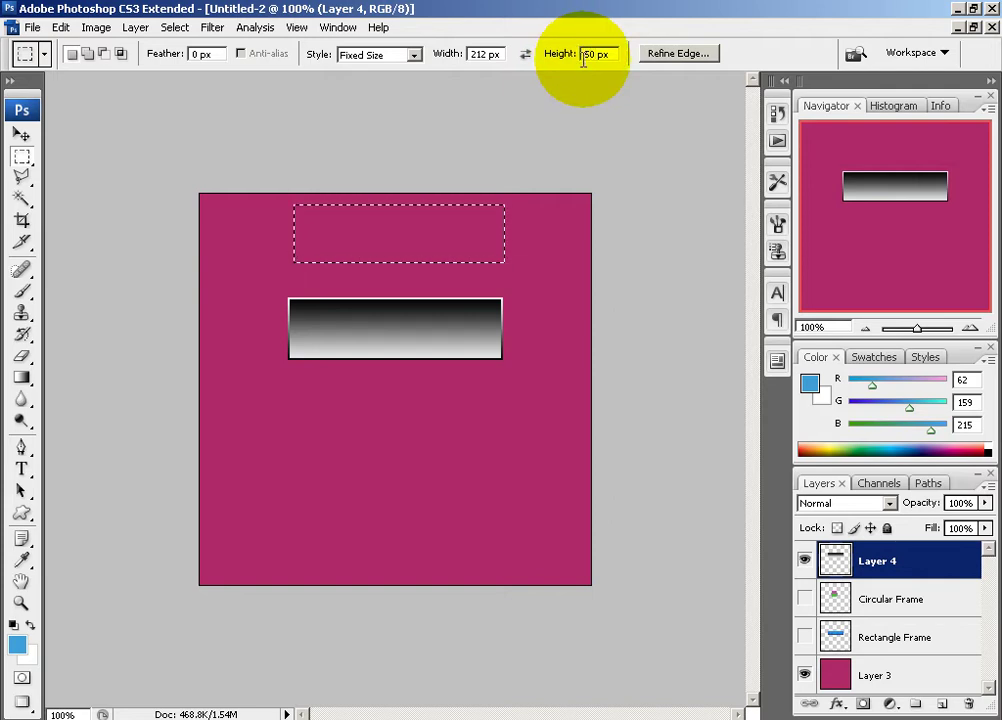
{"action": "type", "text": "54"}
{"action": "left_click", "coordinate": [423, 315]}
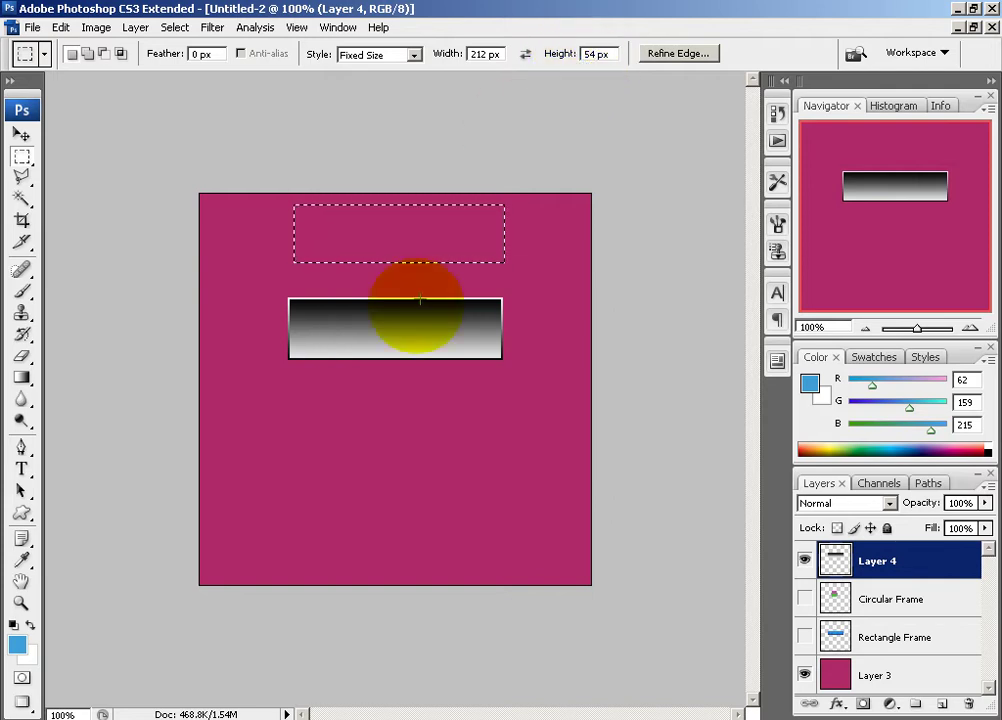
{"action": "left_click", "coordinate": [361, 442]}
{"action": "left_click_drag", "start_coordinate": [423, 472], "coordinate": [352, 332]}
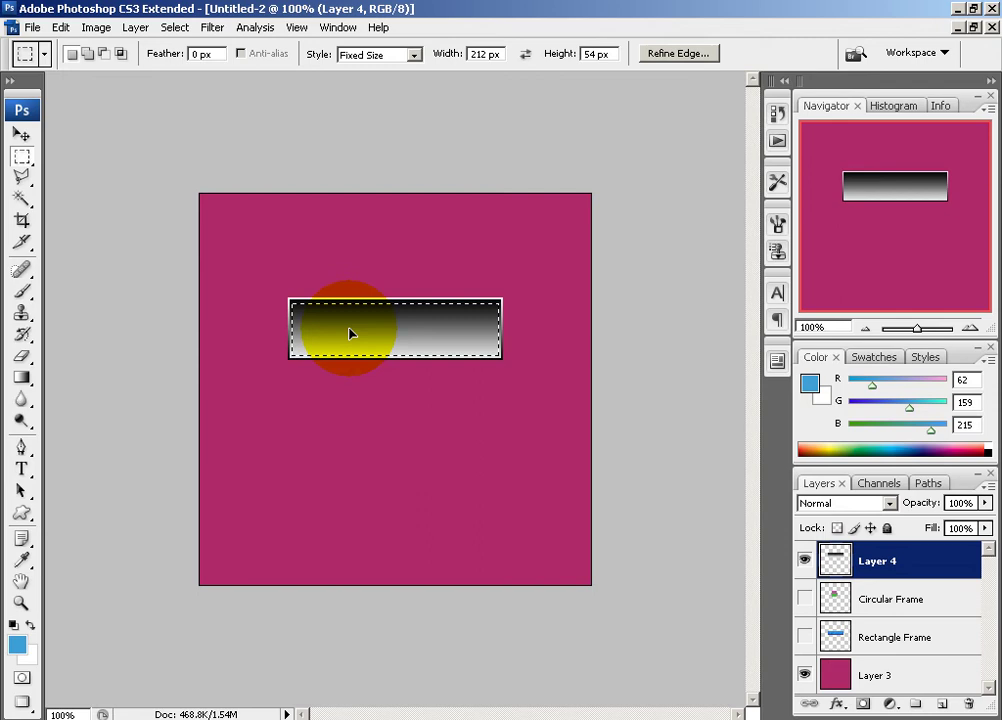
Step: Zoom in to check the 212 × 54 selection's alignment, then zoom back out
{"action": "left_click", "coordinate": [970, 327]}
{"action": "left_click", "coordinate": [970, 327]}
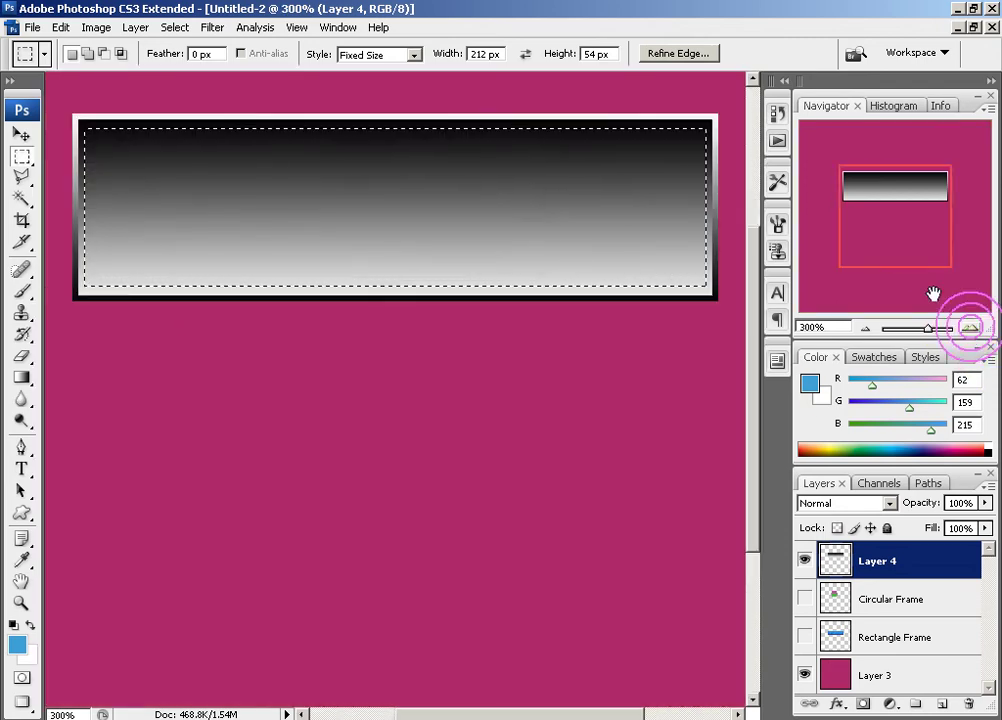
{"action": "left_click_drag", "start_coordinate": [888, 220], "coordinate": [888, 212]}
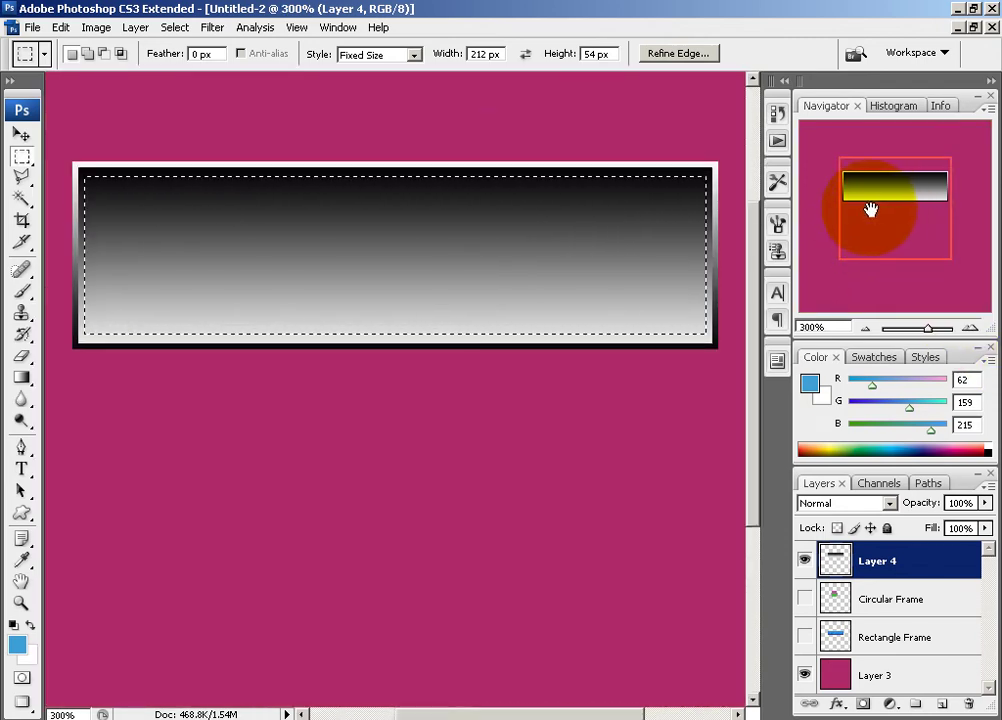
{"action": "left_click", "coordinate": [866, 327]}
{"action": "left_click", "coordinate": [866, 327]}
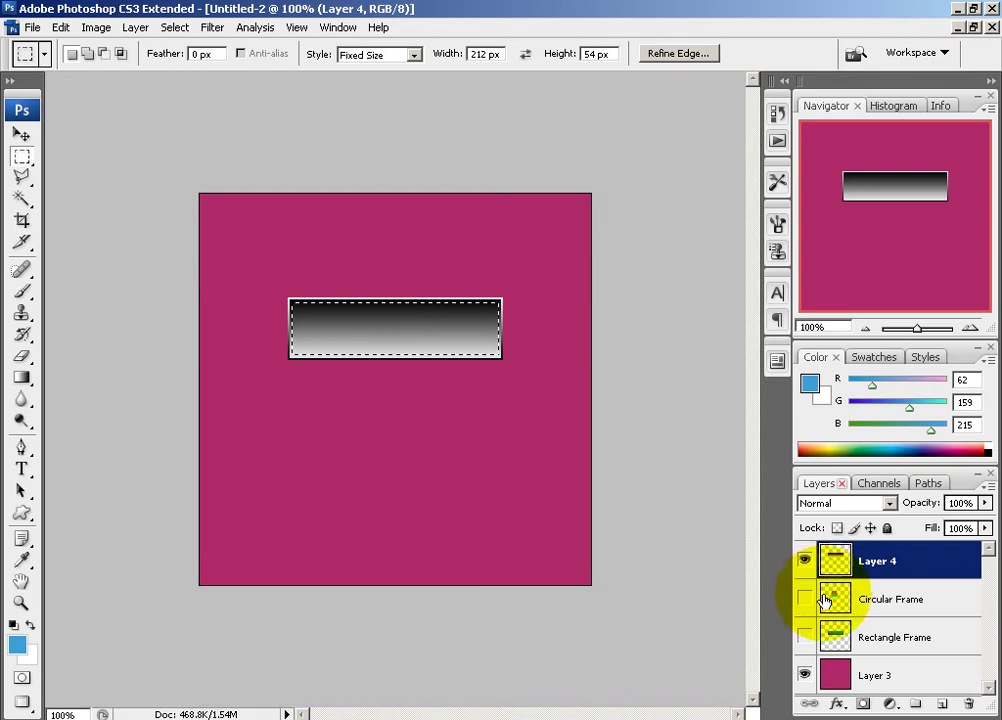
{"action": "left_click", "coordinate": [804, 637]}
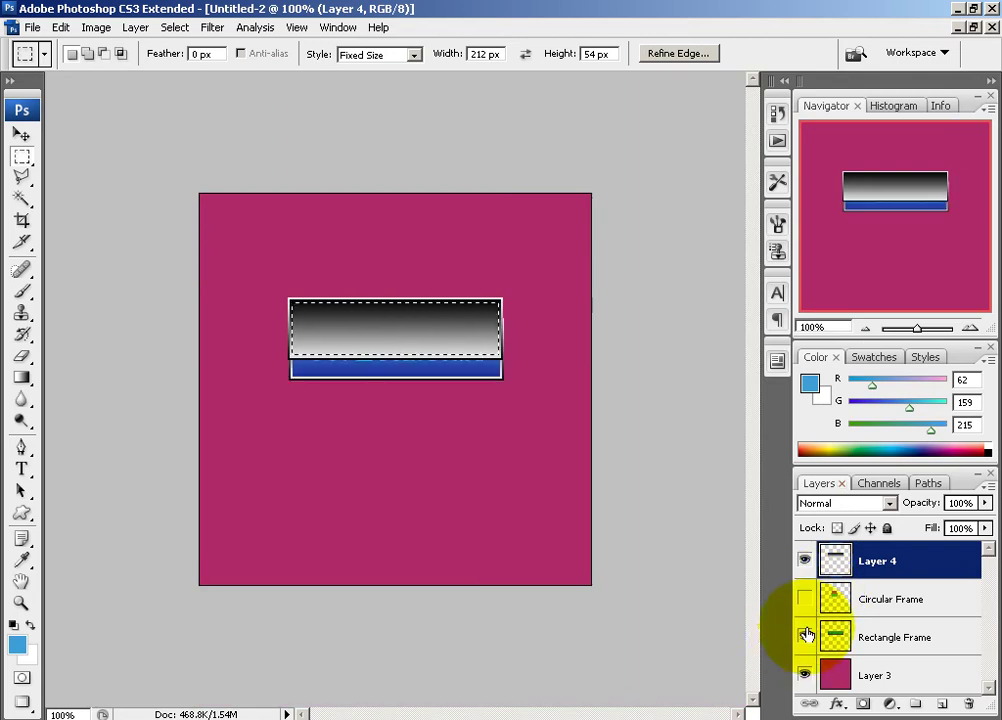
{"action": "left_click", "coordinate": [21, 133]}
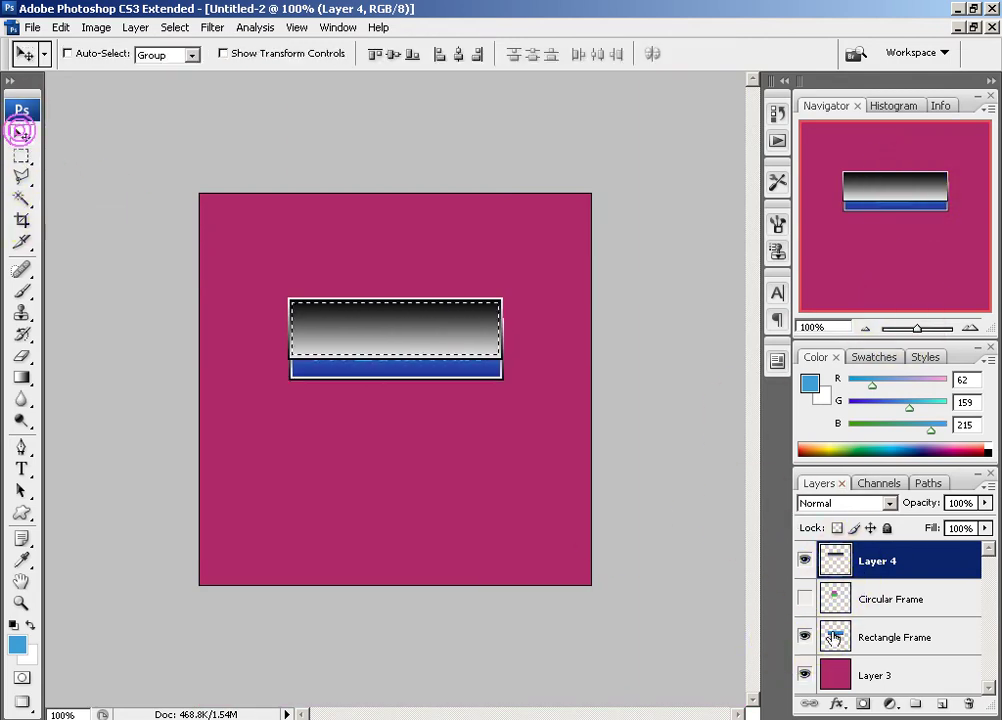
{"action": "left_click", "coordinate": [877, 631]}
{"action": "left_click_drag", "start_coordinate": [413, 397], "coordinate": [427, 521]}
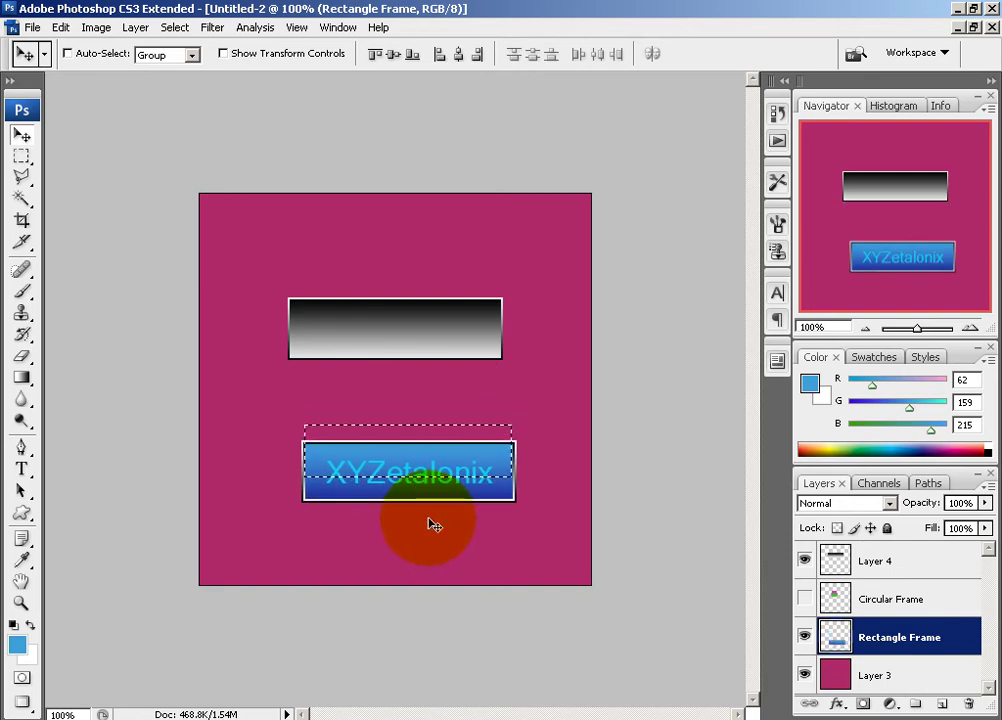
{"action": "key", "text": "ctrl+z"}
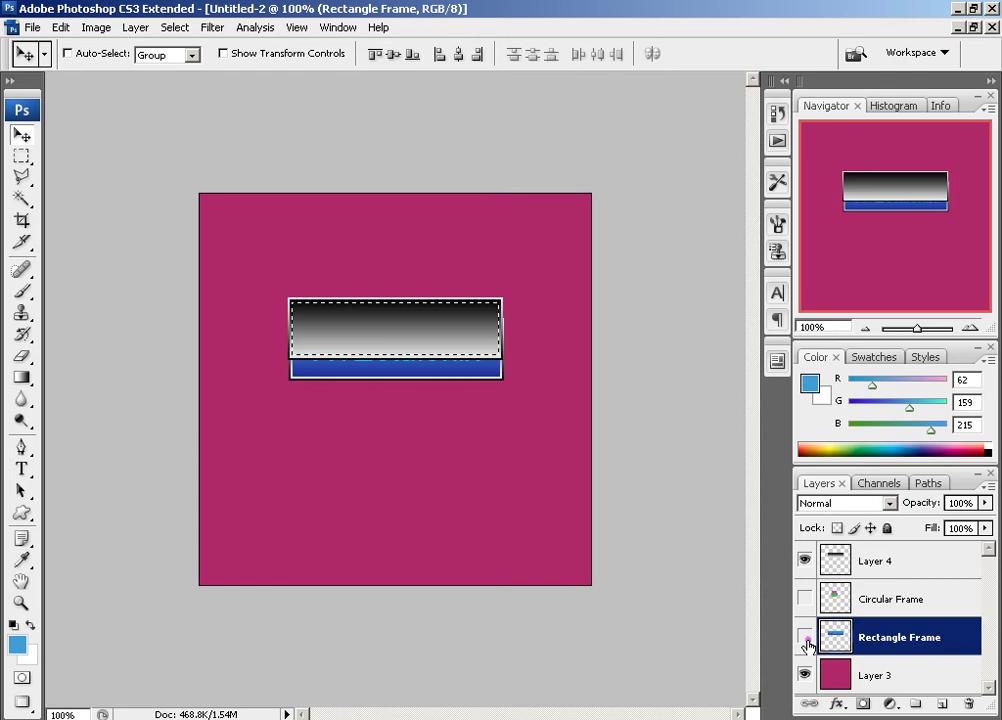
{"action": "left_click", "coordinate": [804, 636]}
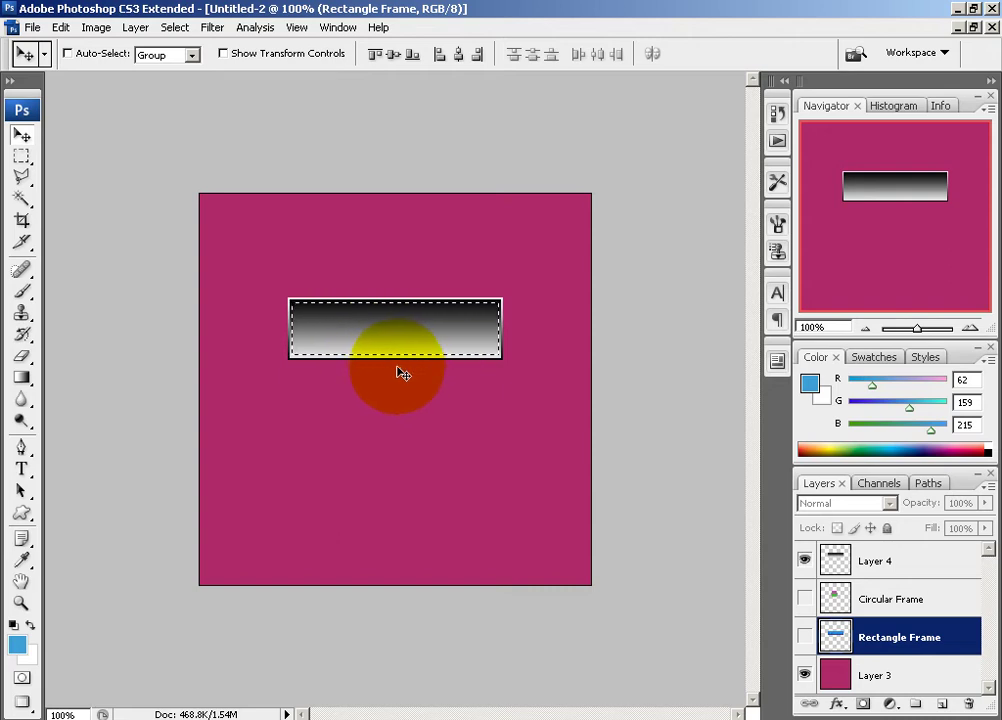
{"action": "left_click_drag", "start_coordinate": [404, 371], "coordinate": [400, 327]}
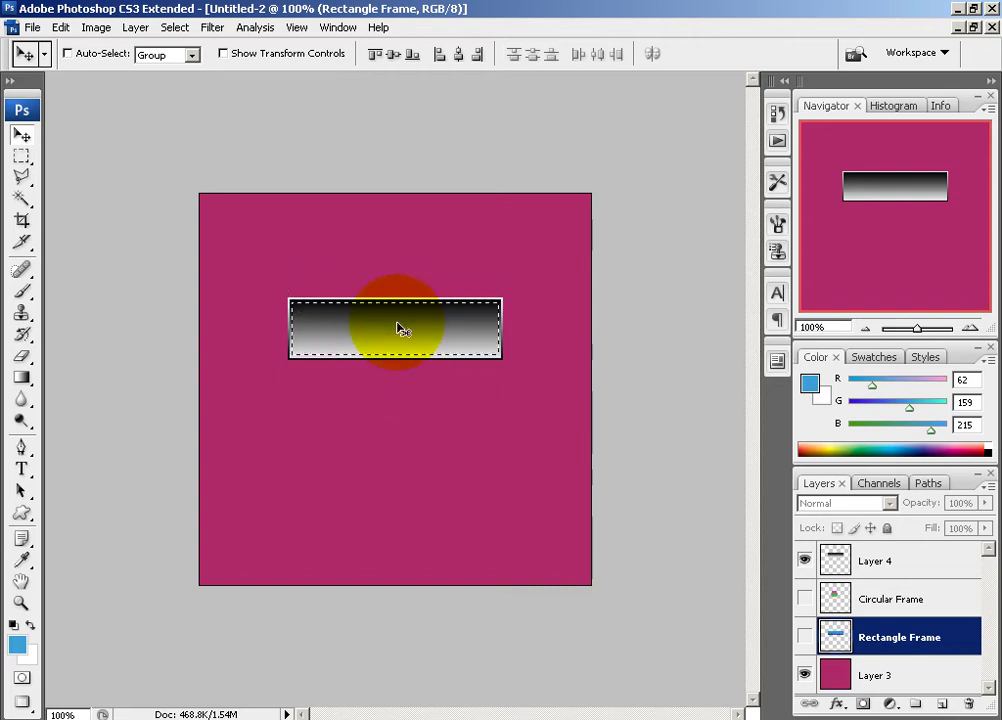
{"action": "left_click", "coordinate": [21, 377]}
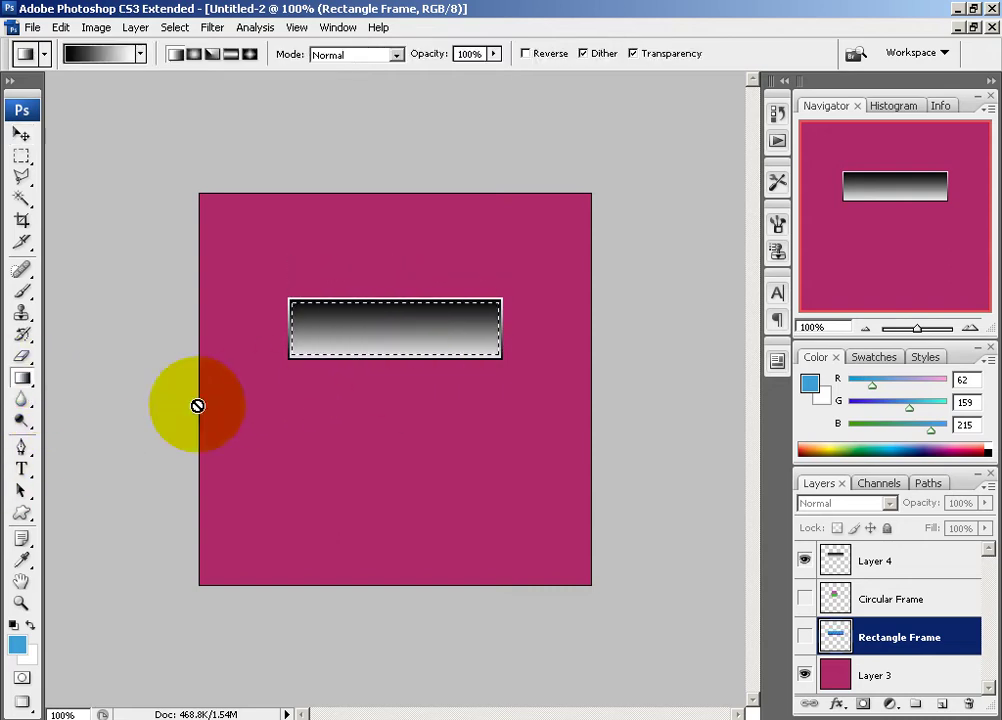
{"action": "left_click", "coordinate": [884, 557]}
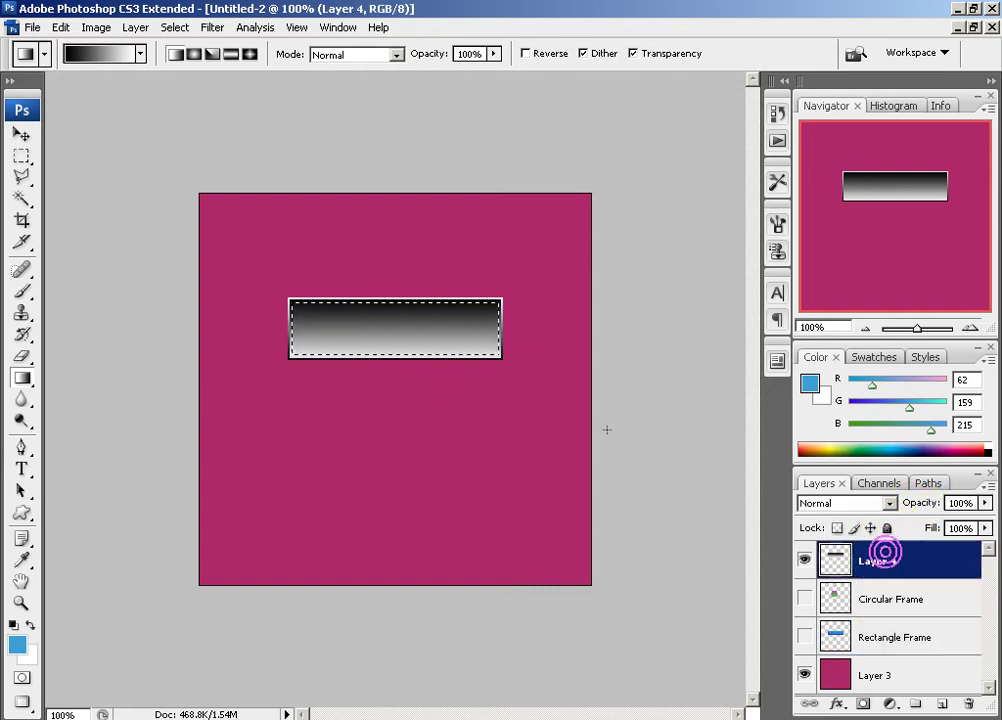
{"action": "left_click_drag", "start_coordinate": [385, 362], "coordinate": [385, 275]}
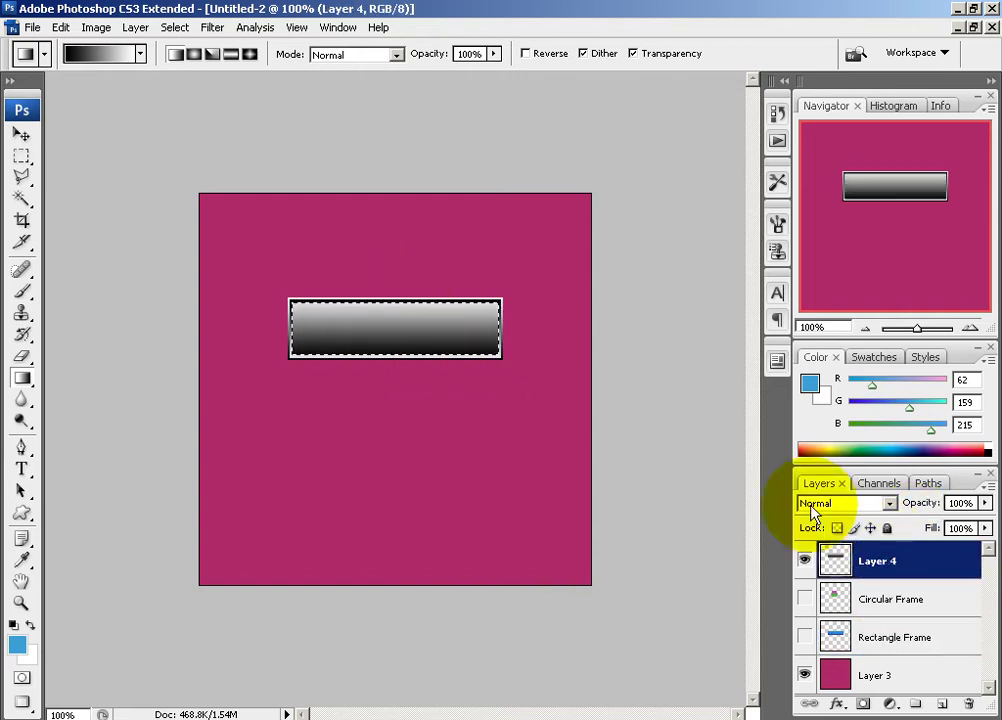
{"action": "left_click", "coordinate": [20, 157]}
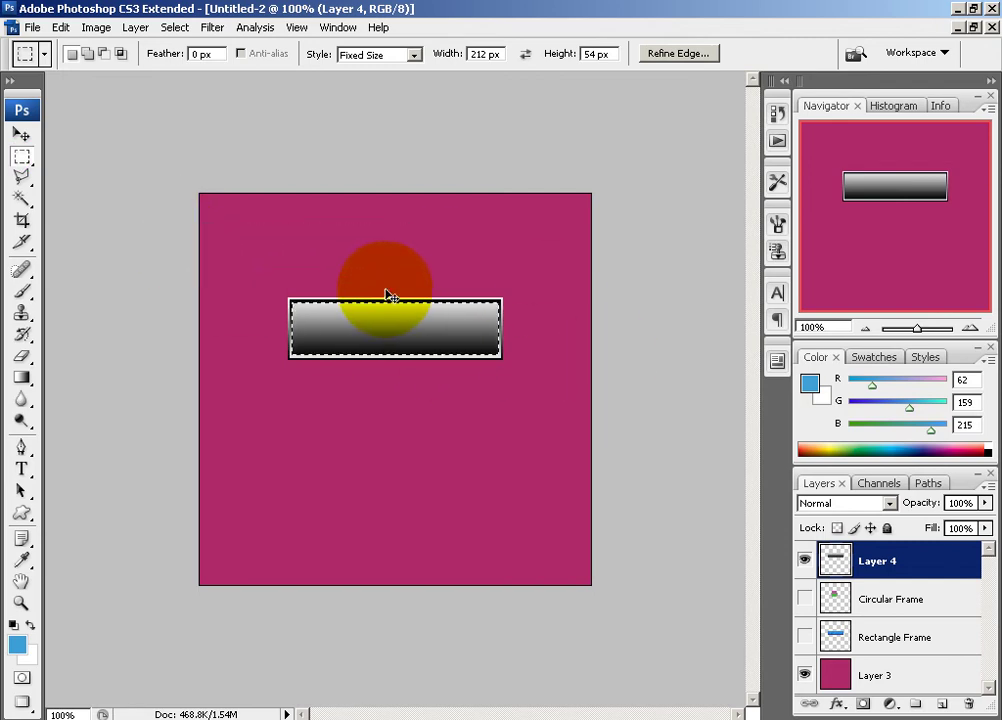
{"action": "key", "text": "ctrl+i"}
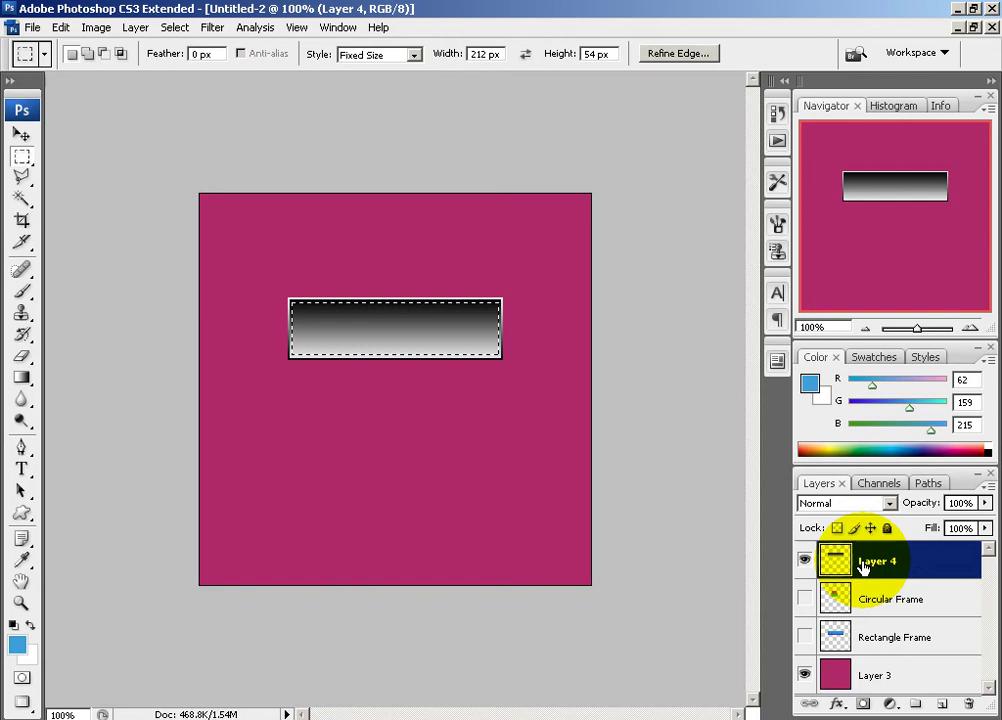
Step: Add a new empty layer and rename Layer 4 to 'Frame'
{"action": "left_click", "coordinate": [941, 704]}
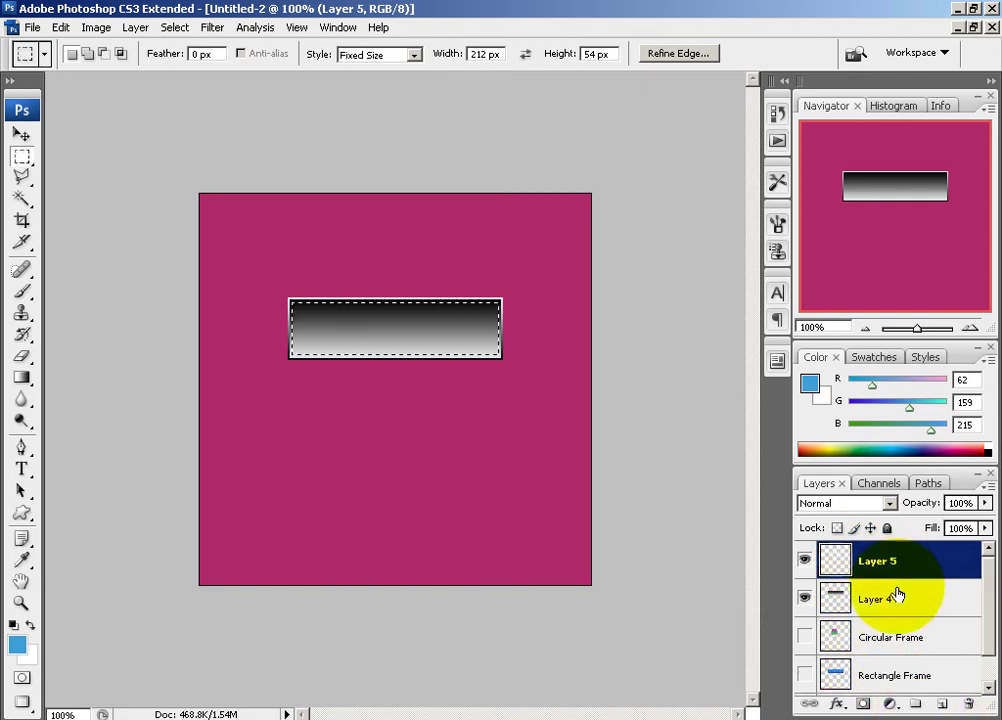
{"action": "right_click", "coordinate": [897, 595]}
{"action": "left_click", "coordinate": [785, 231]}
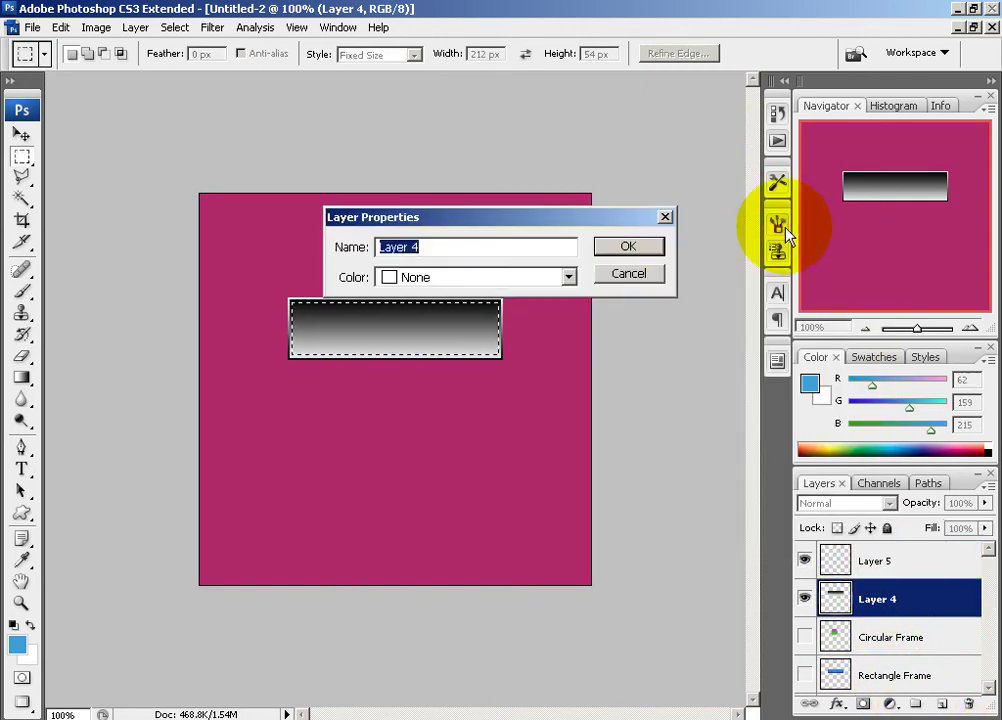
{"action": "type", "text": "Fr"}
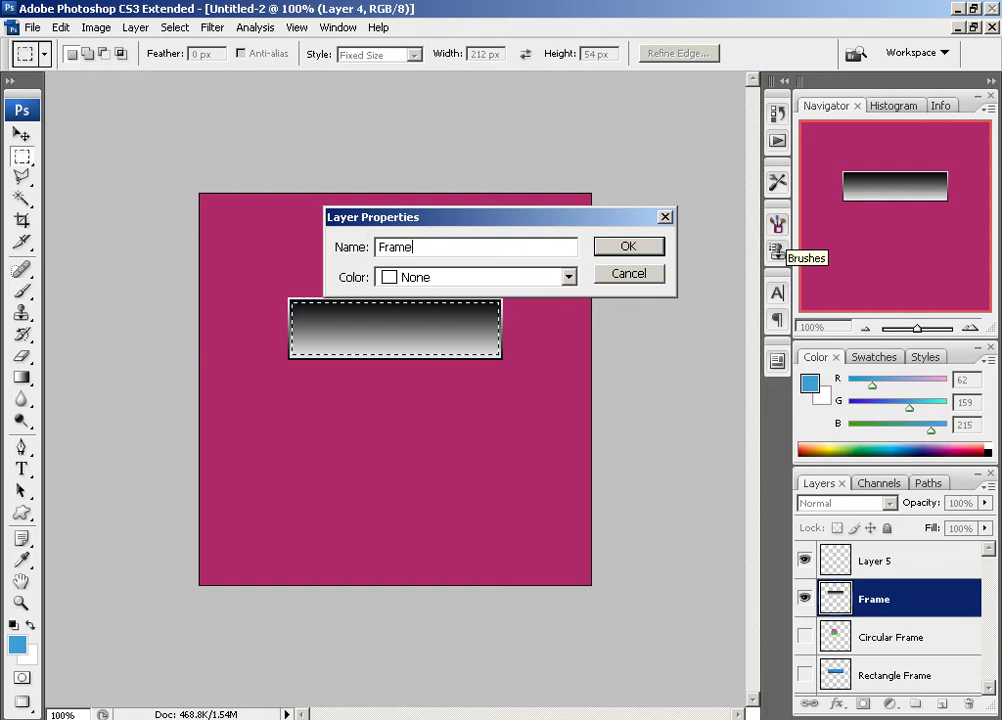
{"action": "type", "text": "ame"}
{"action": "key", "text": "Return"}
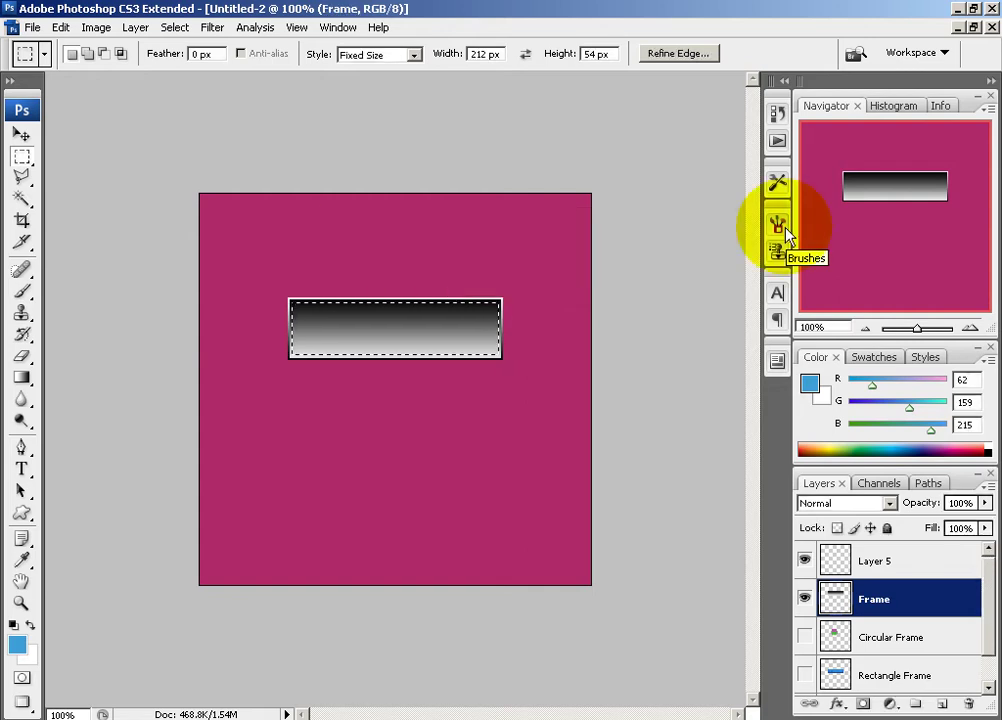
Step: Rename Layer 5 to 'Center Color'
{"action": "right_click", "coordinate": [888, 561]}
{"action": "left_click", "coordinate": [757, 107]}
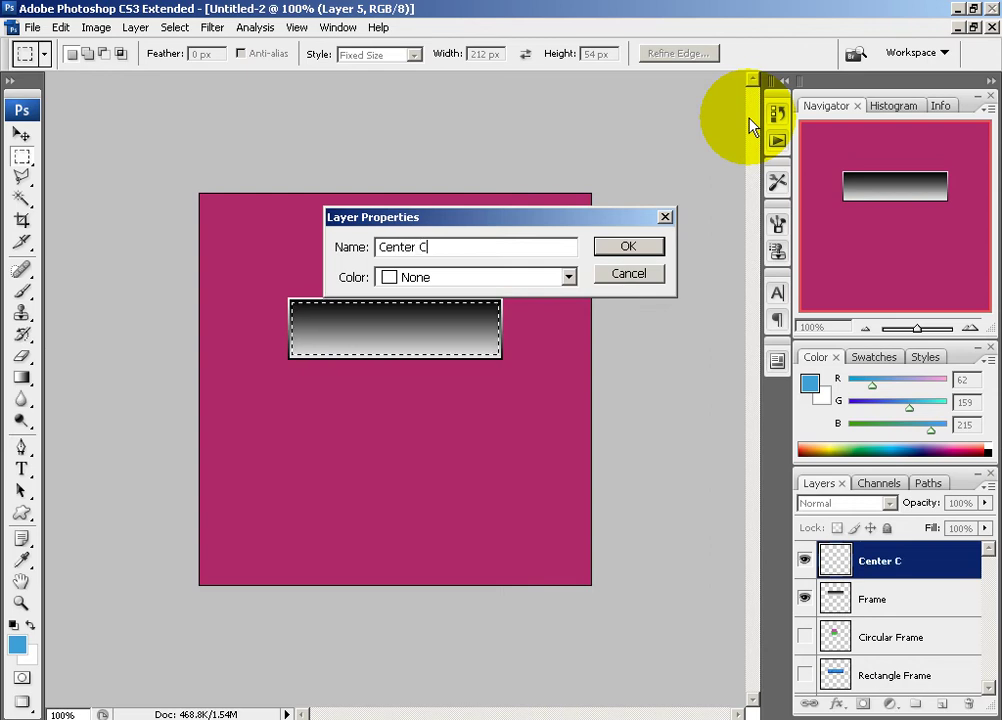
{"action": "key", "text": "Return"}
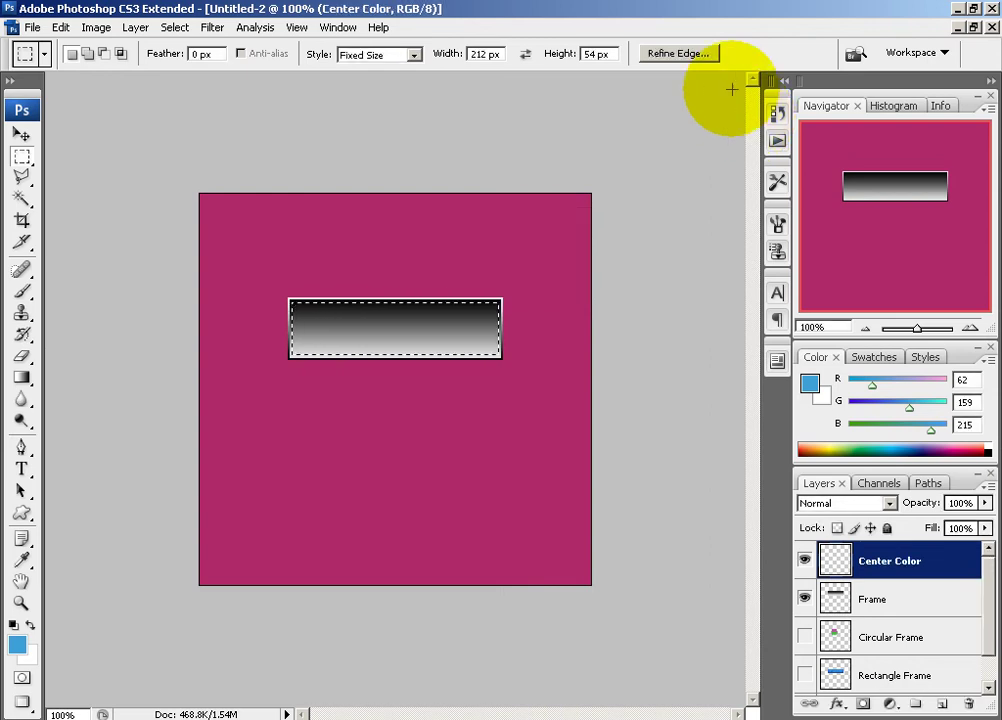
Step: Build a Foreground to Background gradient whose right stop is green (#3ed795) in the Gradient Editor
{"action": "left_click", "coordinate": [21, 377]}
{"action": "left_click", "coordinate": [104, 57]}
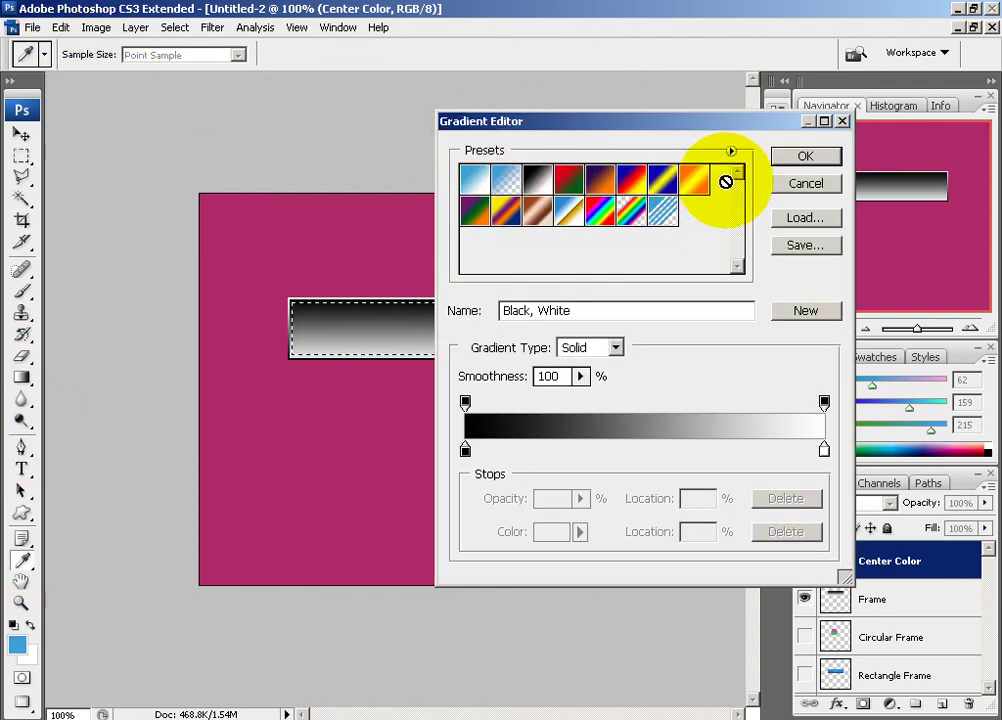
{"action": "left_click", "coordinate": [475, 180]}
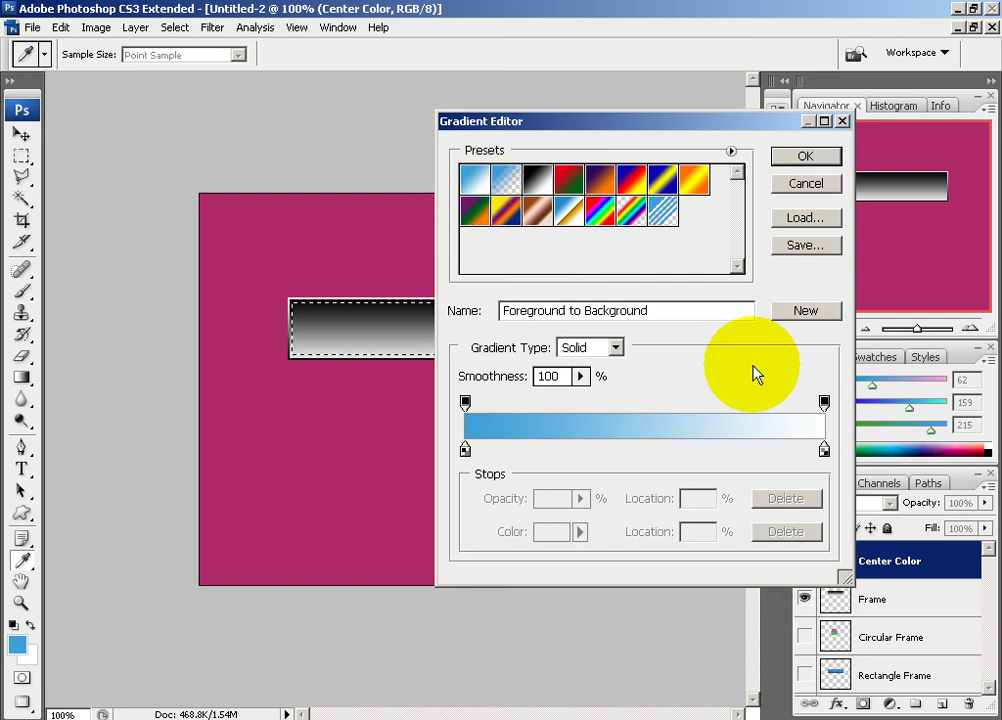
{"action": "left_click", "coordinate": [824, 450]}
{"action": "left_click", "coordinate": [550, 532]}
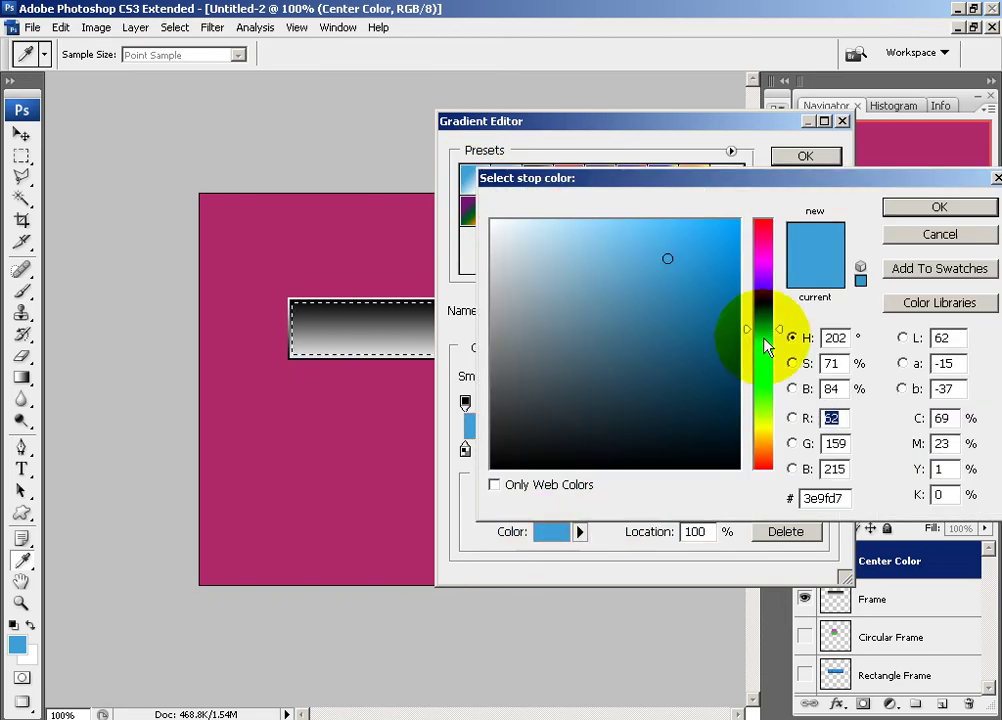
{"action": "left_click_drag", "start_coordinate": [765, 330], "coordinate": [765, 363]}
{"action": "left_click", "coordinate": [960, 207]}
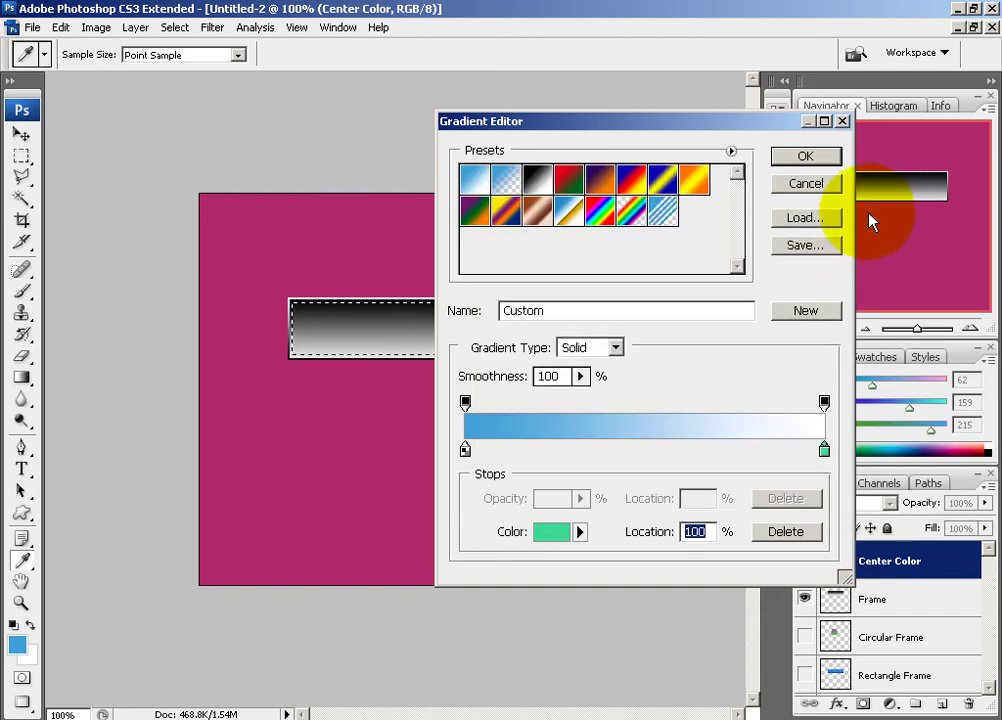
{"action": "left_click", "coordinate": [821, 451]}
{"action": "left_click_drag", "start_coordinate": [821, 451], "coordinate": [745, 449]}
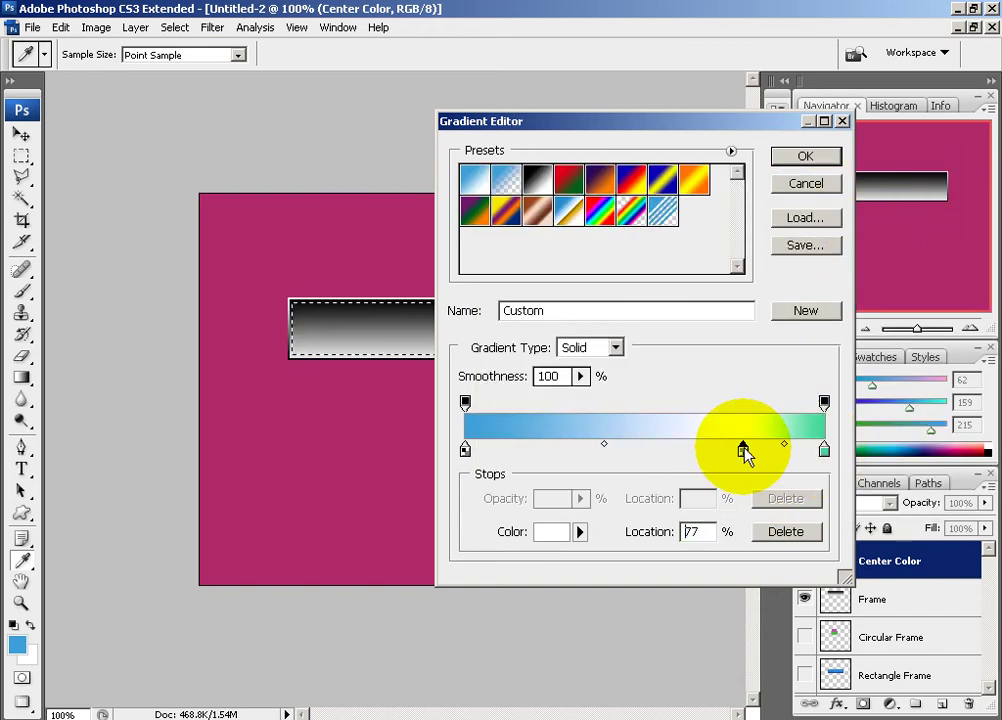
{"action": "left_click", "coordinate": [787, 531]}
Step: Try filling the button rectangle with the blue-green gradient several times, undoing each attempt
{"action": "left_click", "coordinate": [803, 156]}
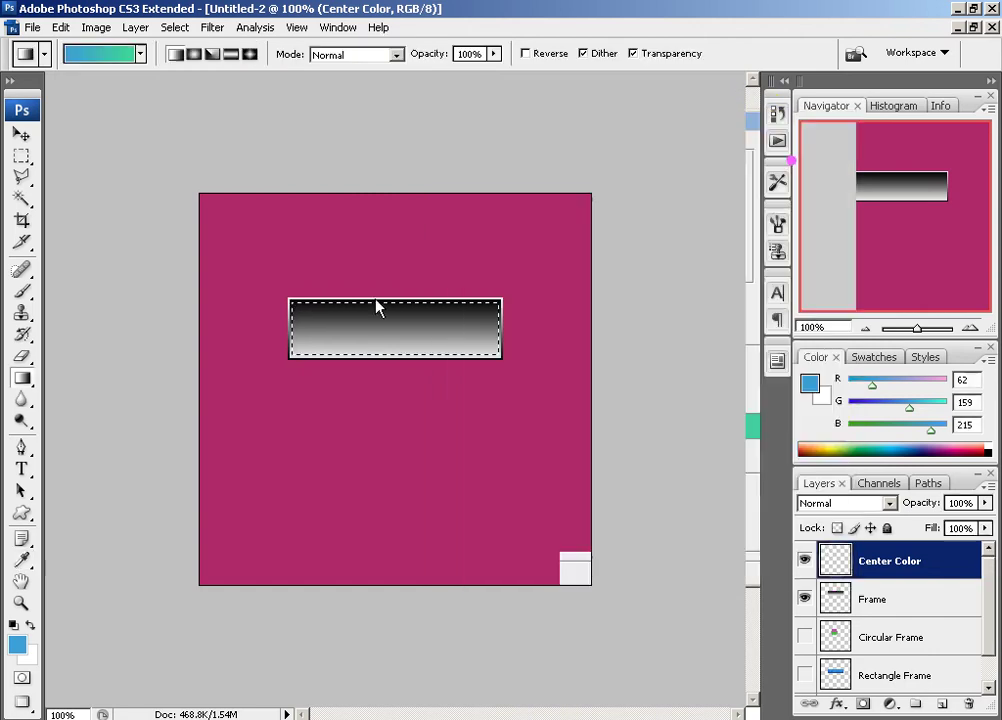
{"action": "left_click", "coordinate": [394, 294]}
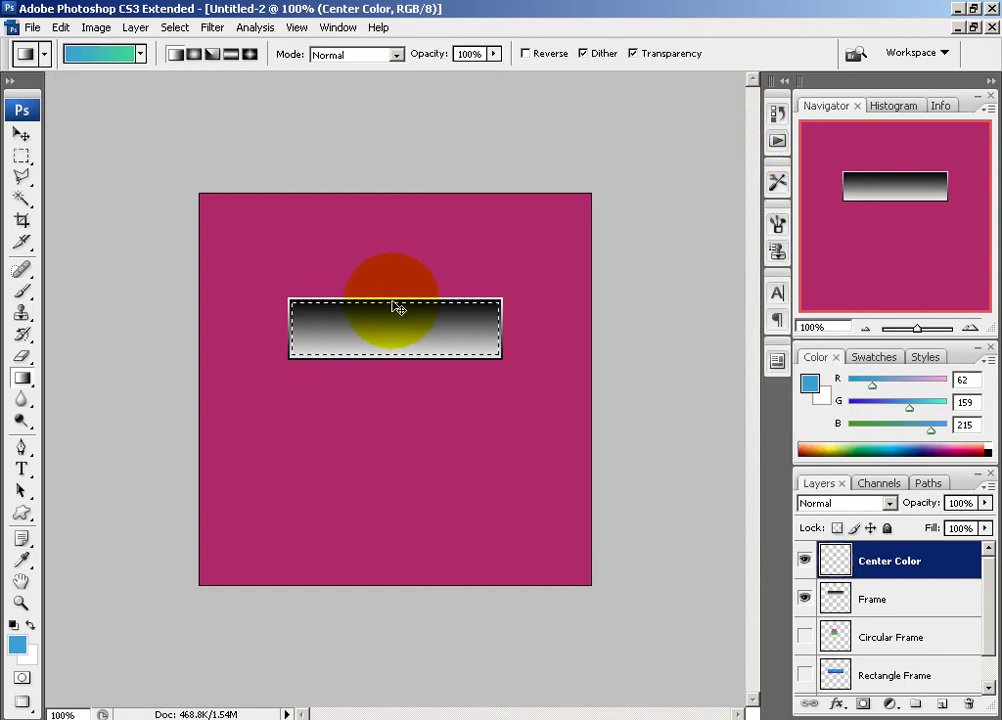
{"action": "mouse_move", "coordinate": [393, 300]}
{"action": "left_mouse_down"}
{"action": "mouse_move", "coordinate": [395, 372]}
{"action": "mouse_move", "coordinate": [404, 298]}
{"action": "left_mouse_up"}
{"action": "key", "text": "ctrl+z"}
{"action": "key", "text": "ctrl+z"}
{"action": "left_click_drag", "start_coordinate": [395, 353], "coordinate": [394, 302]}
{"action": "key", "text": "ctrl+z"}
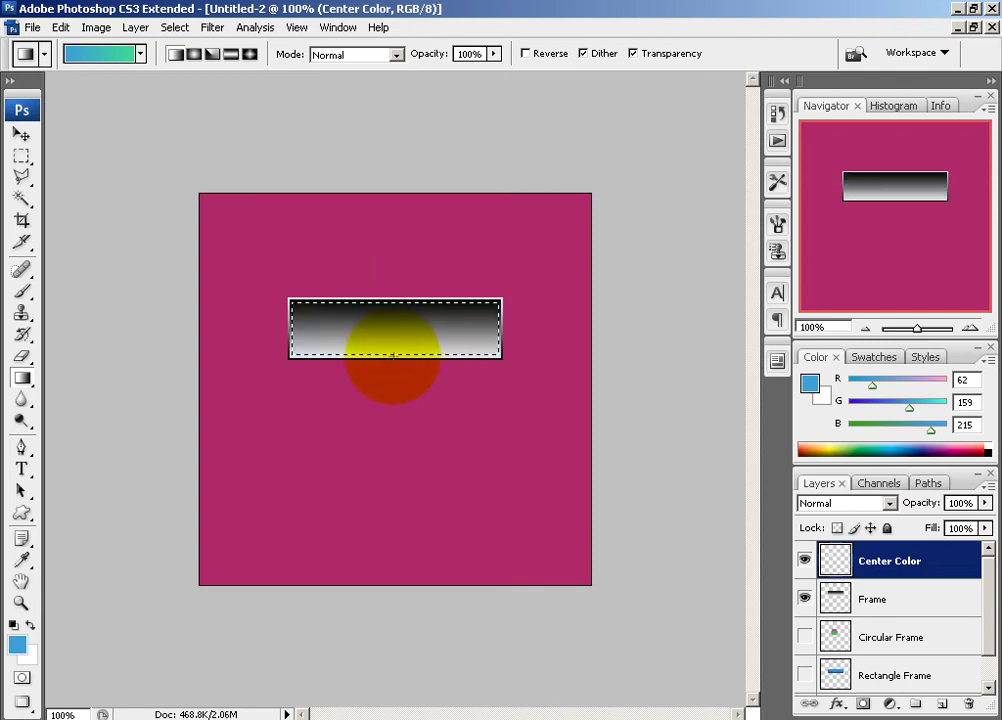
{"action": "left_click_drag", "start_coordinate": [392, 353], "coordinate": [394, 298]}
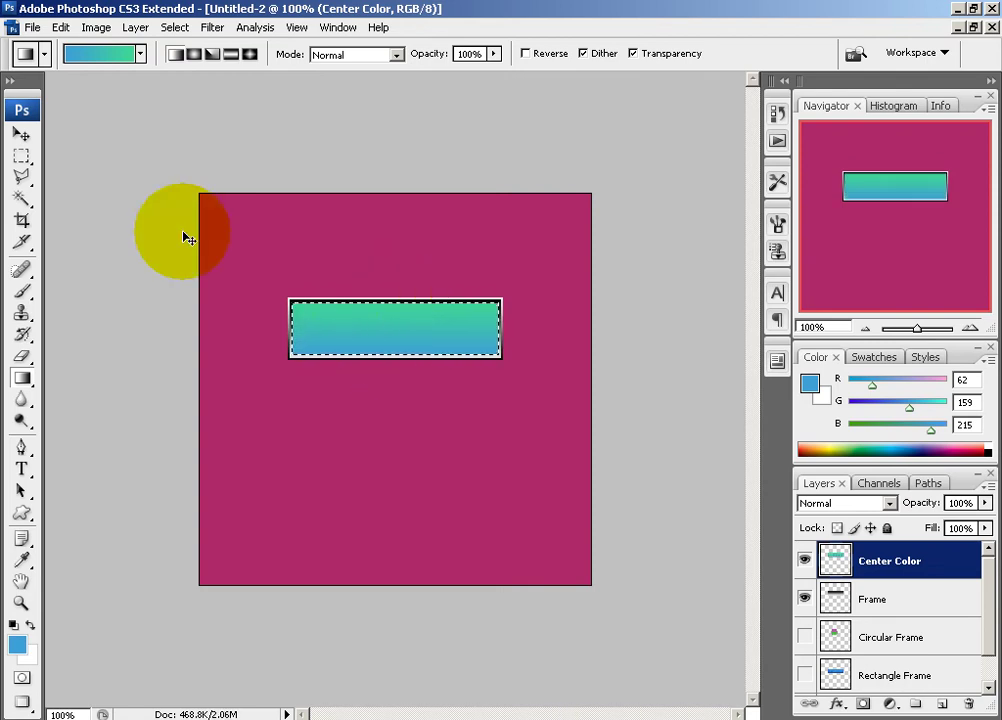
{"action": "key", "text": "ctrl+z"}
Step: Move the right gradient stop to 63% with a darker green and refill the rectangle bottom to top
{"action": "left_click", "coordinate": [97, 53]}
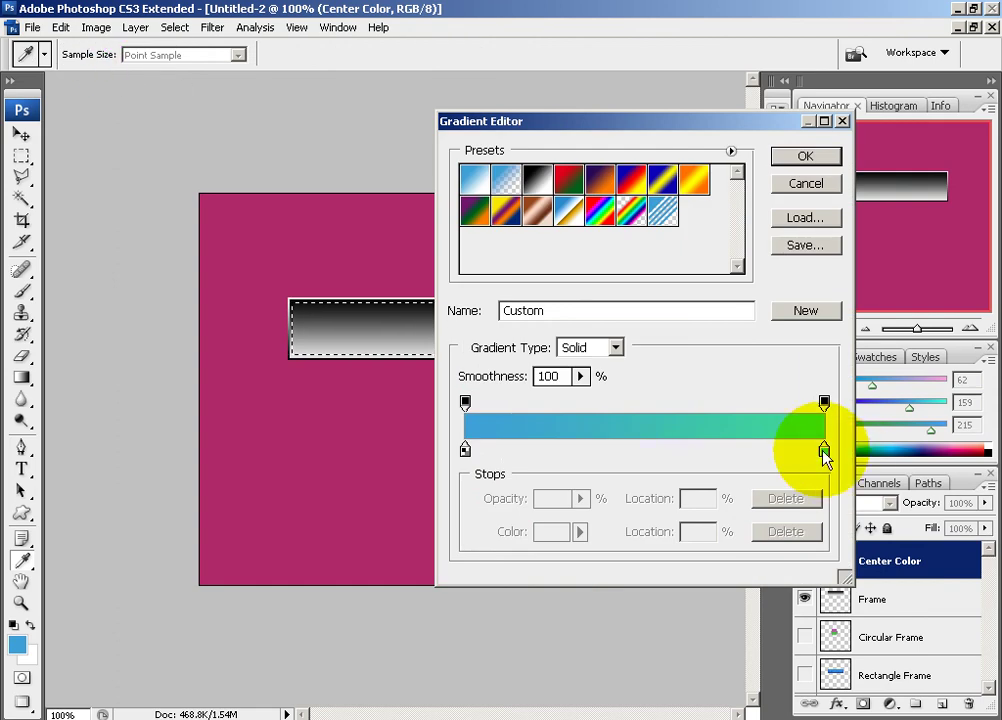
{"action": "left_click_drag", "start_coordinate": [824, 455], "coordinate": [692, 455]}
{"action": "left_click", "coordinate": [545, 531]}
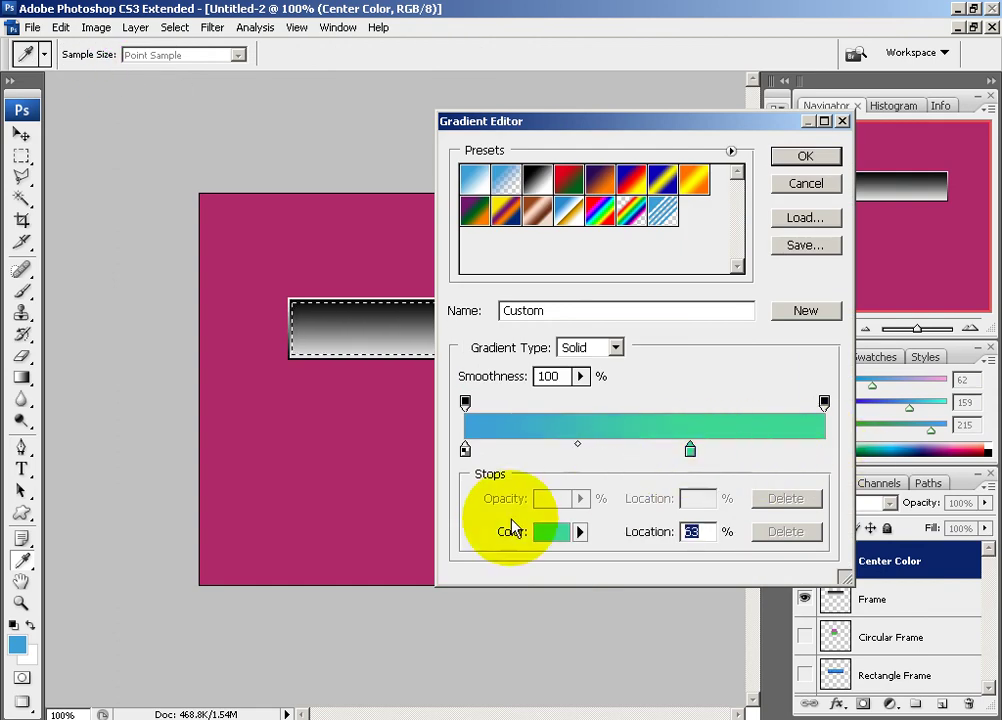
{"action": "mouse_move", "coordinate": [729, 325]}
{"action": "left_mouse_down"}
{"action": "mouse_move", "coordinate": [740, 268]}
{"action": "mouse_move", "coordinate": [728, 319]}
{"action": "left_mouse_up"}
{"action": "left_click", "coordinate": [940, 207]}
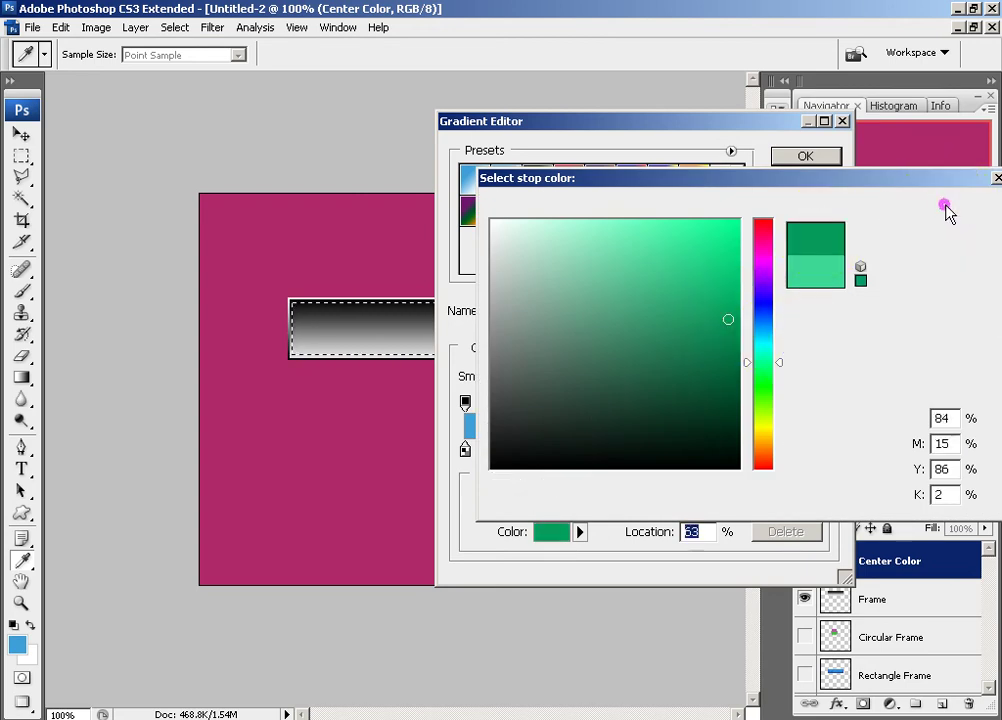
{"action": "left_click", "coordinate": [803, 155]}
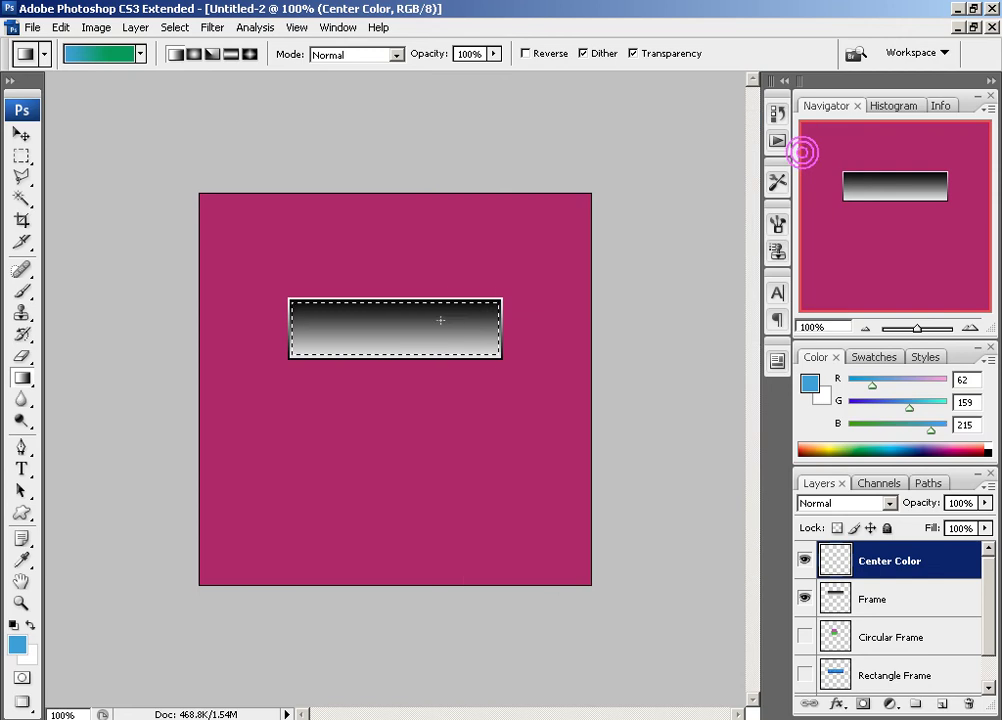
{"action": "left_click_drag", "start_coordinate": [385, 353], "coordinate": [398, 292]}
{"action": "key", "text": "ctrl+z"}
Step: Reset the Rectangular Marquee style to Normal and clear the selection
{"action": "left_click", "coordinate": [20, 156]}
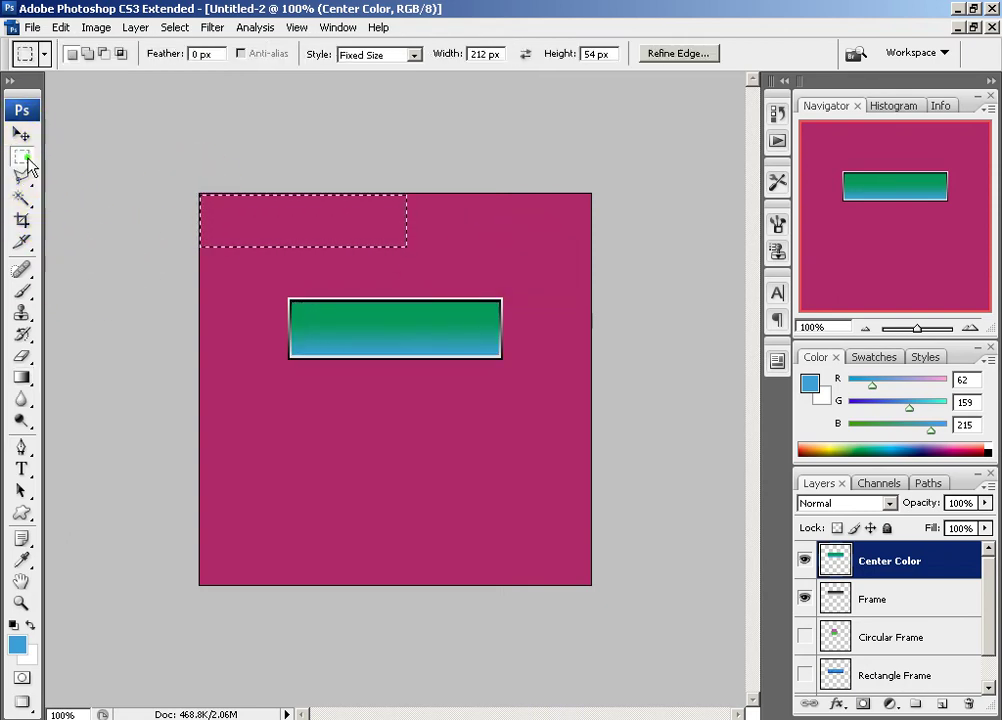
{"action": "left_click_drag", "start_coordinate": [22, 157], "coordinate": [100, 156]}
{"action": "left_click", "coordinate": [413, 55]}
{"action": "left_click", "coordinate": [380, 74]}
{"action": "left_click", "coordinate": [466, 217]}
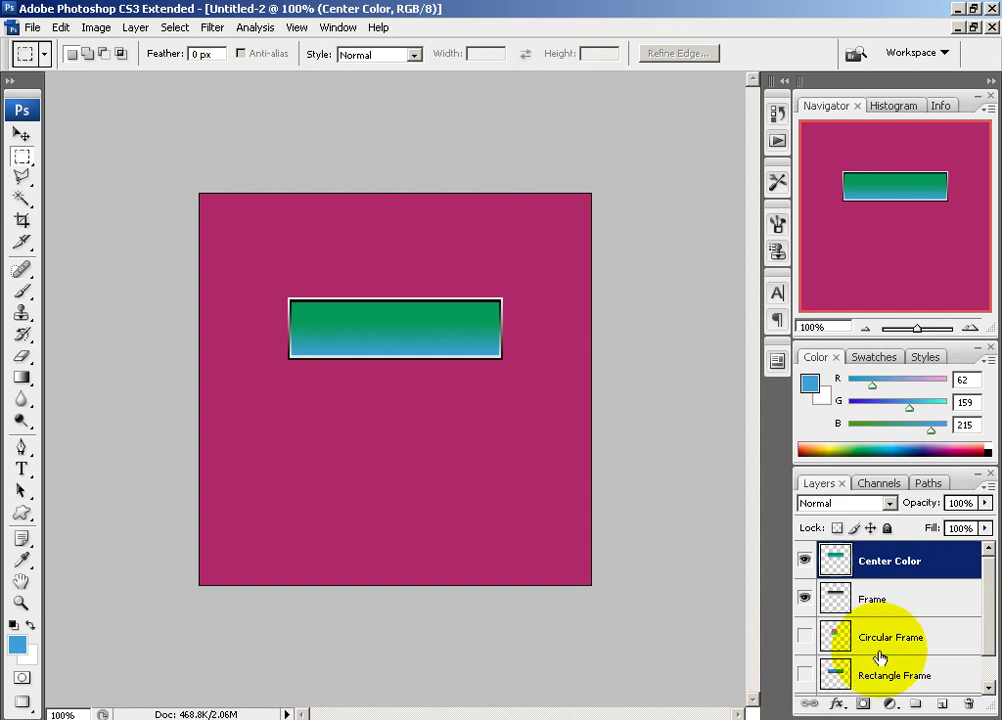
Step: Add a new empty top layer and leave both Center Color and Frame layers hidden
{"action": "left_click", "coordinate": [940, 706]}
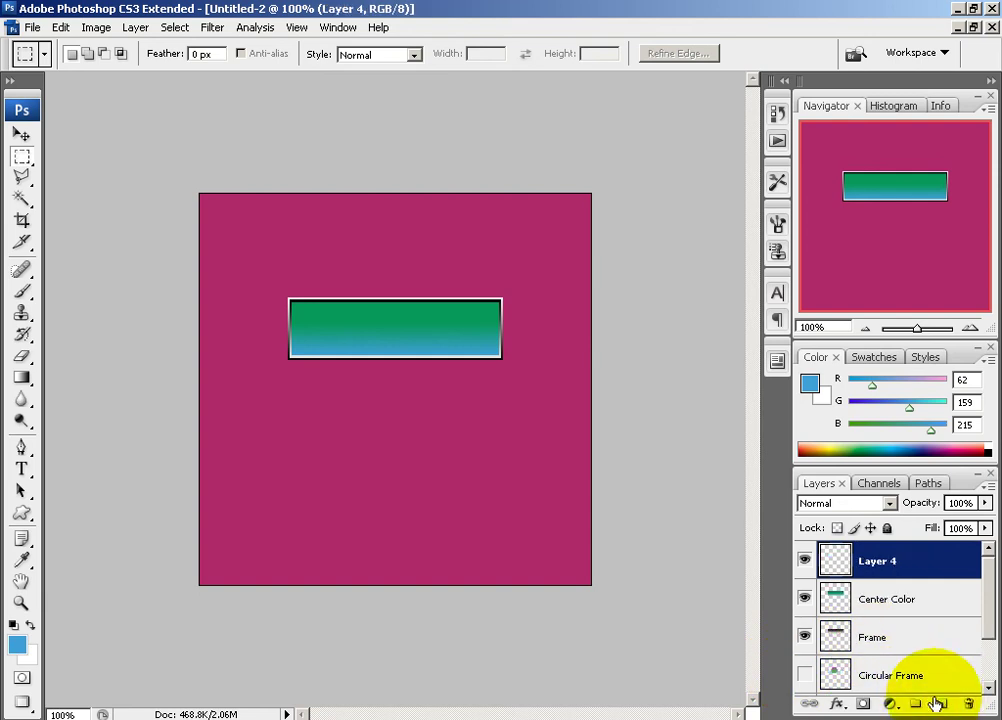
{"action": "left_click", "coordinate": [805, 599]}
{"action": "left_click", "coordinate": [806, 636]}
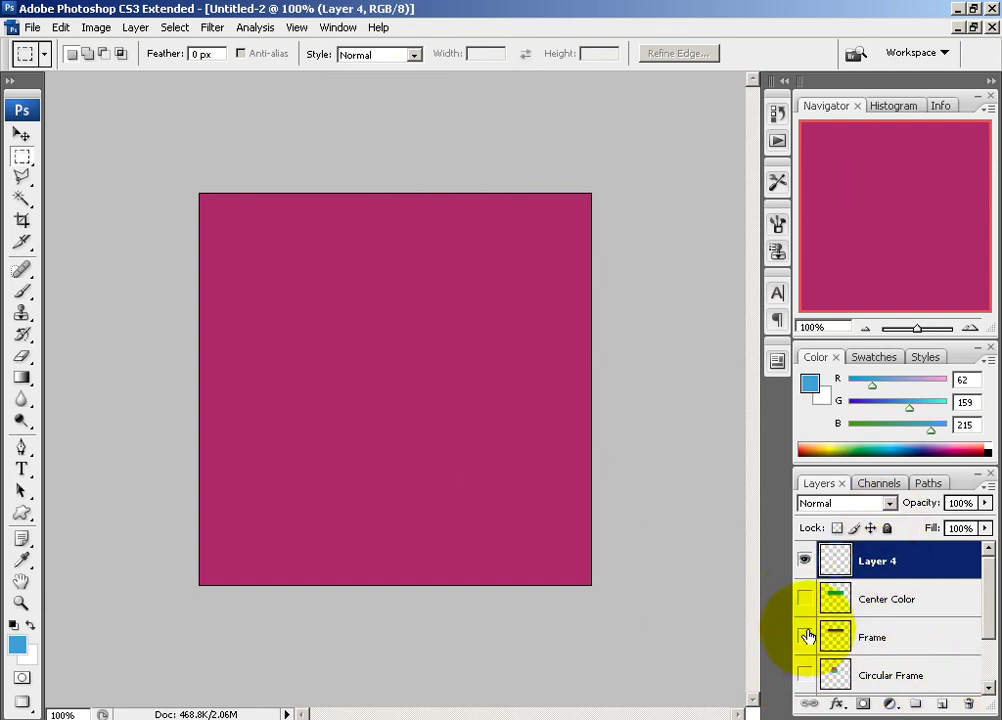
{"action": "left_click", "coordinate": [806, 636]}
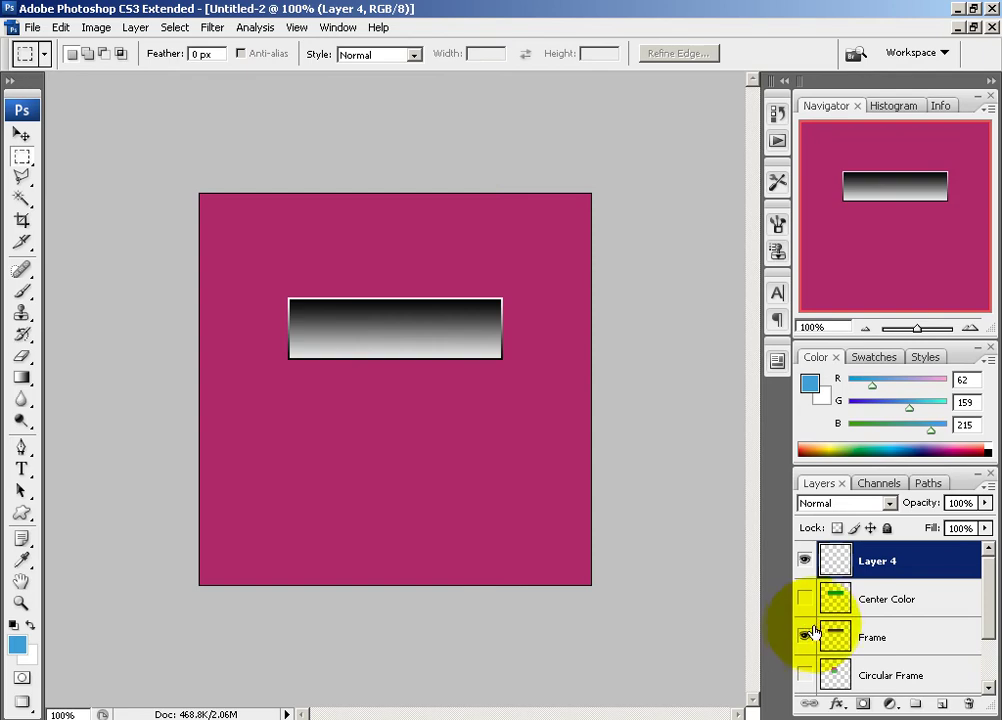
{"action": "left_click", "coordinate": [806, 598]}
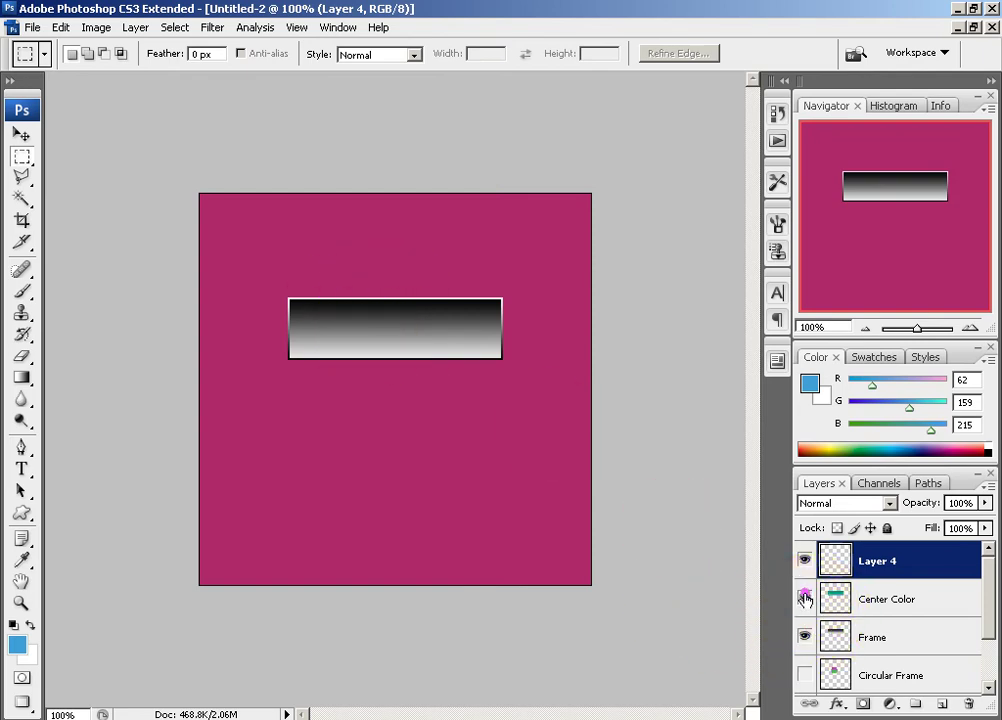
{"action": "left_click", "coordinate": [805, 598]}
{"action": "left_click", "coordinate": [805, 598]}
{"action": "left_click", "coordinate": [805, 598]}
{"action": "left_click", "coordinate": [805, 598]}
{"action": "left_click", "coordinate": [805, 598]}
{"action": "left_click", "coordinate": [805, 598]}
{"action": "left_click", "coordinate": [805, 637]}
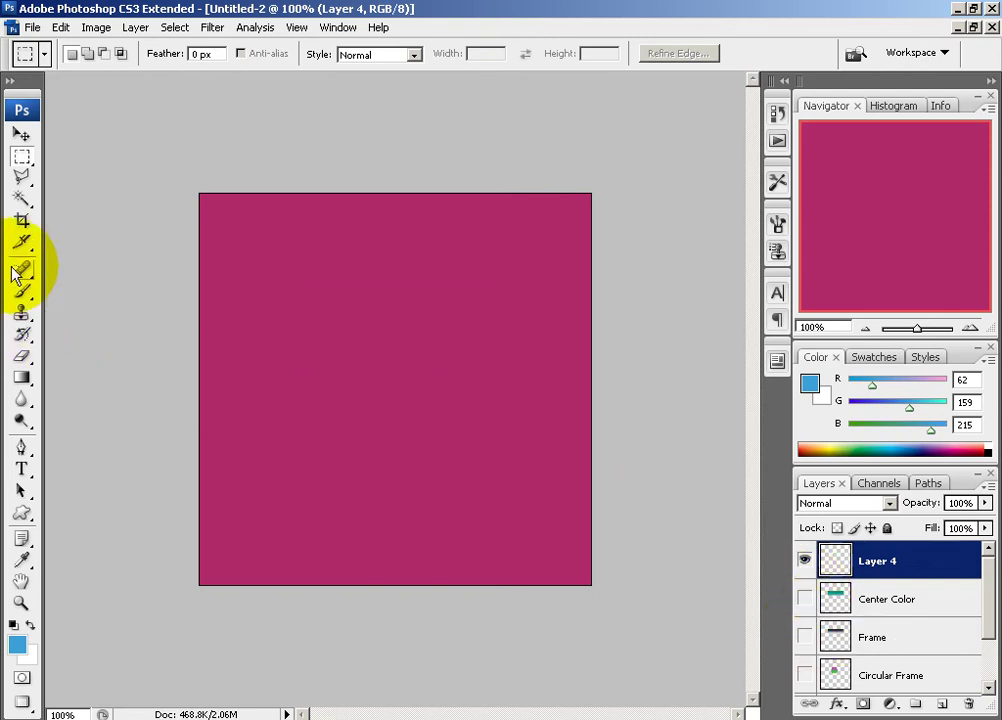
Step: Place an 88 × 88 px fixed-size elliptical selection on the canvas
{"action": "left_click", "coordinate": [22, 156]}
{"action": "left_click", "coordinate": [92, 176]}
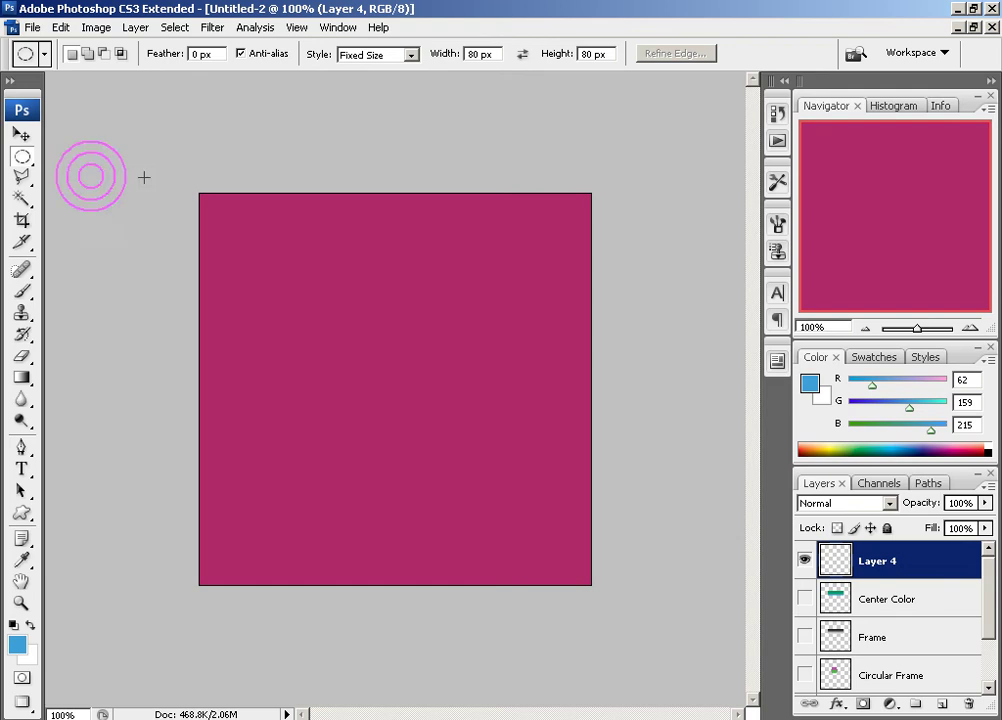
{"action": "left_click", "coordinate": [372, 55]}
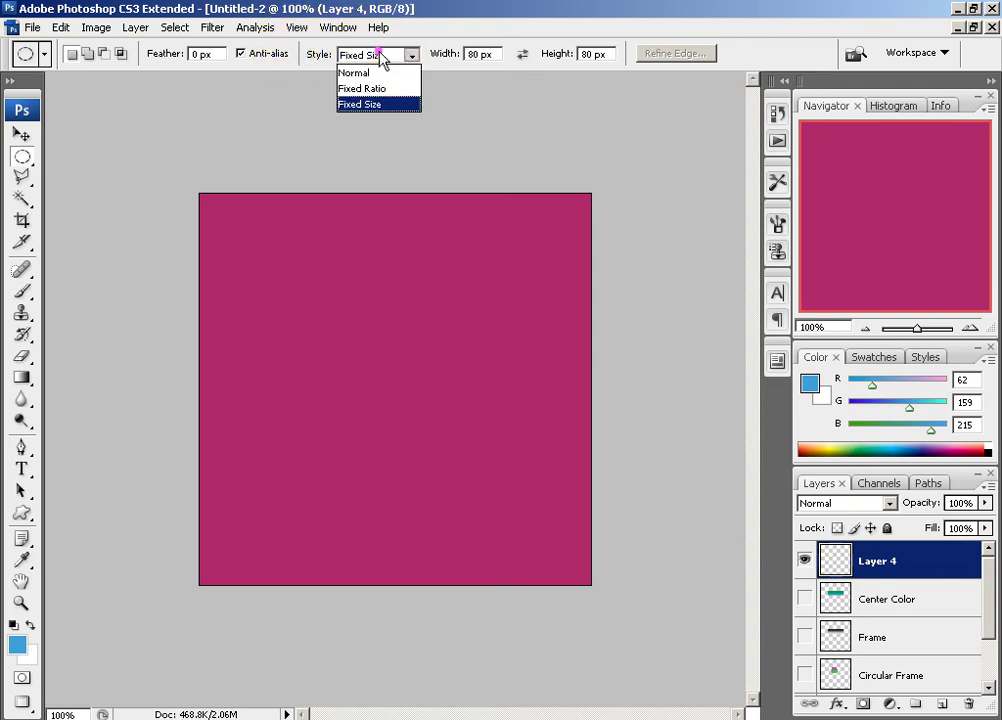
{"action": "left_click", "coordinate": [385, 103]}
{"action": "left_click", "coordinate": [471, 54]}
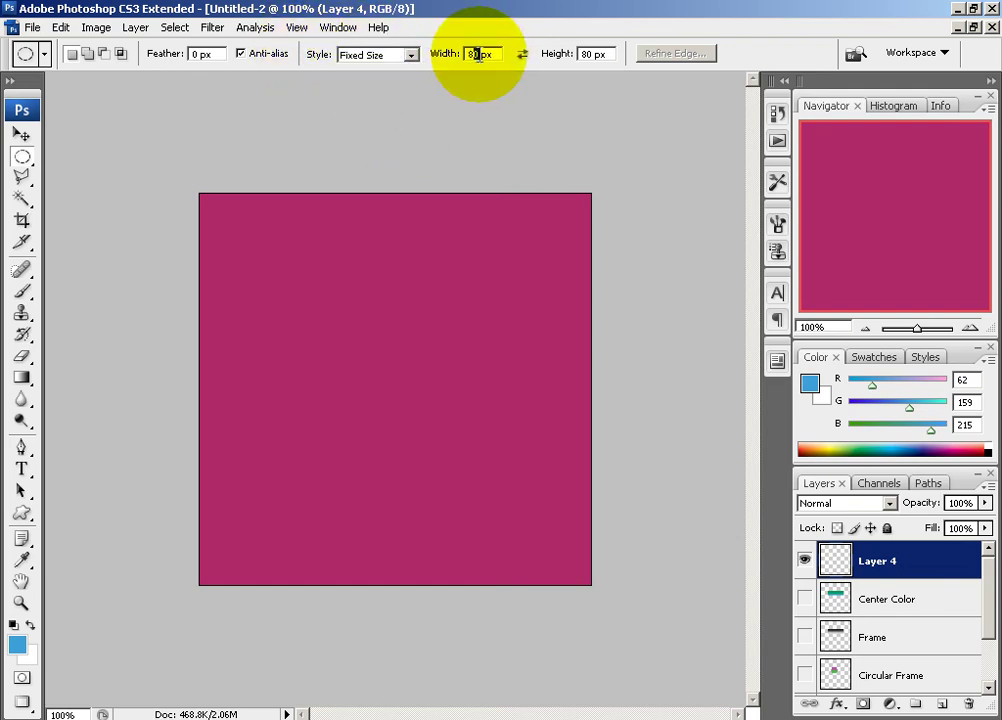
{"action": "type", "text": "8"}
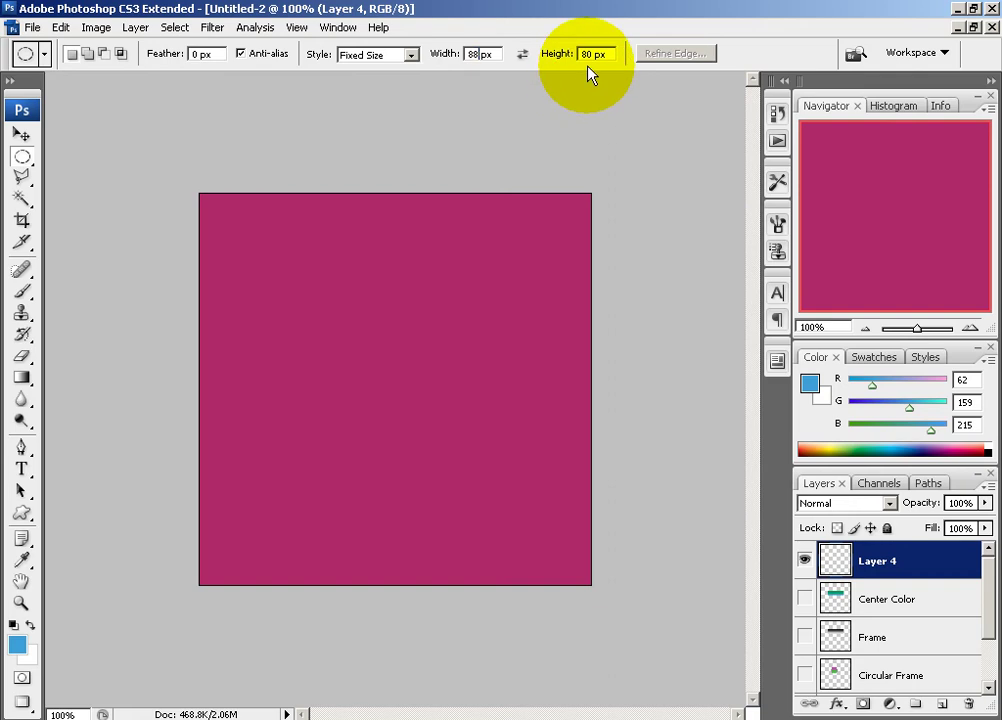
{"action": "left_click", "coordinate": [598, 54]}
{"action": "key", "text": "BackSpace"}
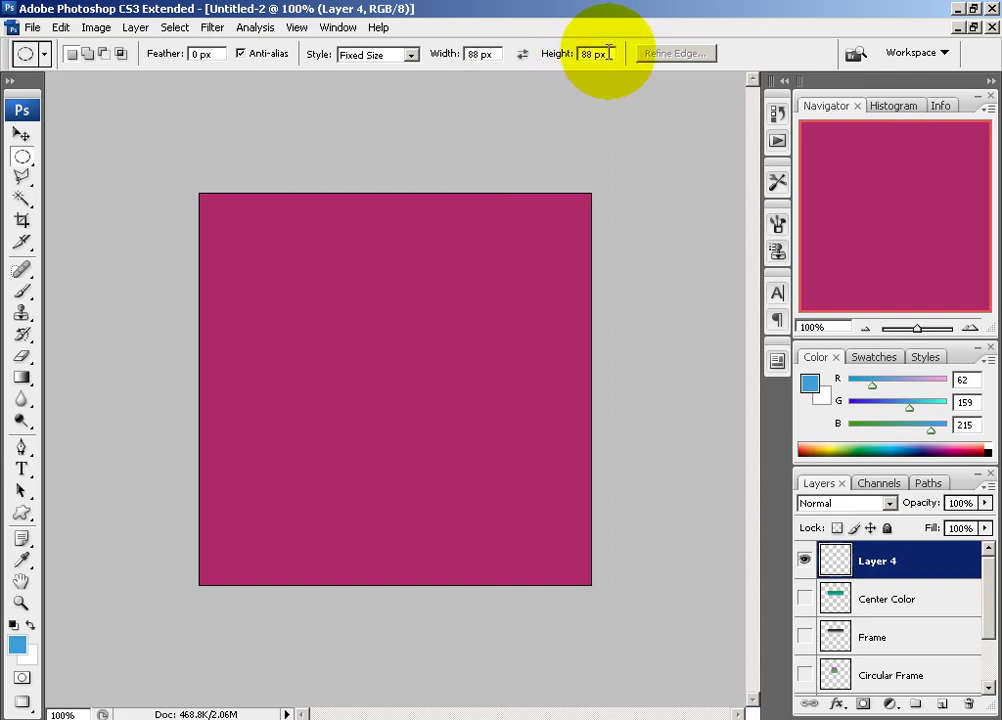
{"action": "left_click", "coordinate": [320, 272]}
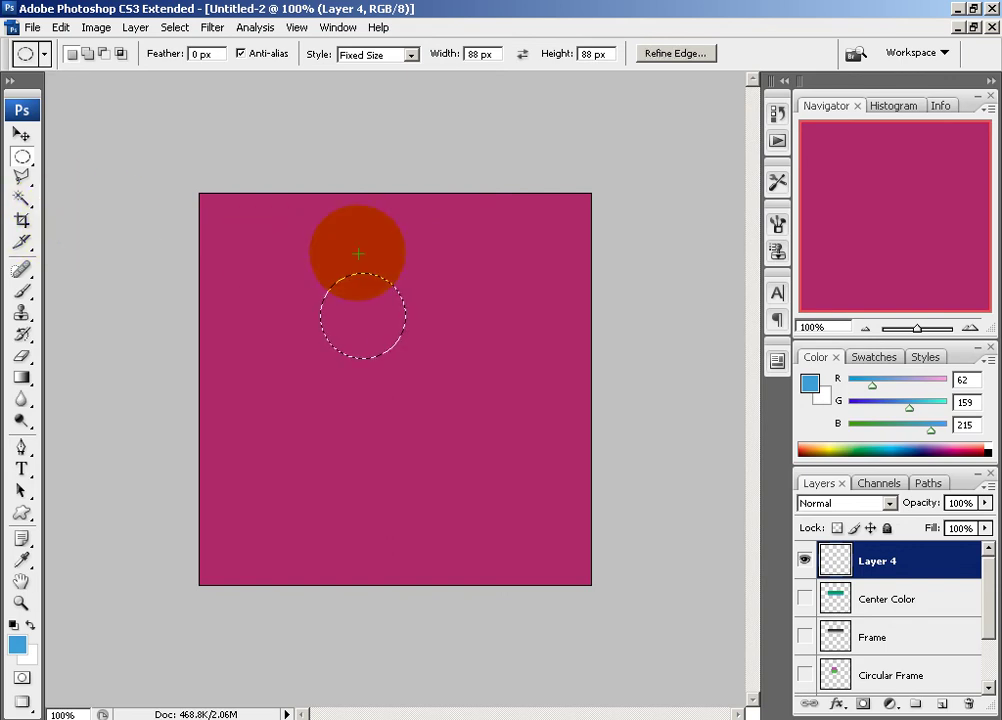
Step: Fill the circle with a vertical linear gradient, light grey at top to black at bottom
{"action": "left_click", "coordinate": [21, 380]}
{"action": "left_click", "coordinate": [141, 54]}
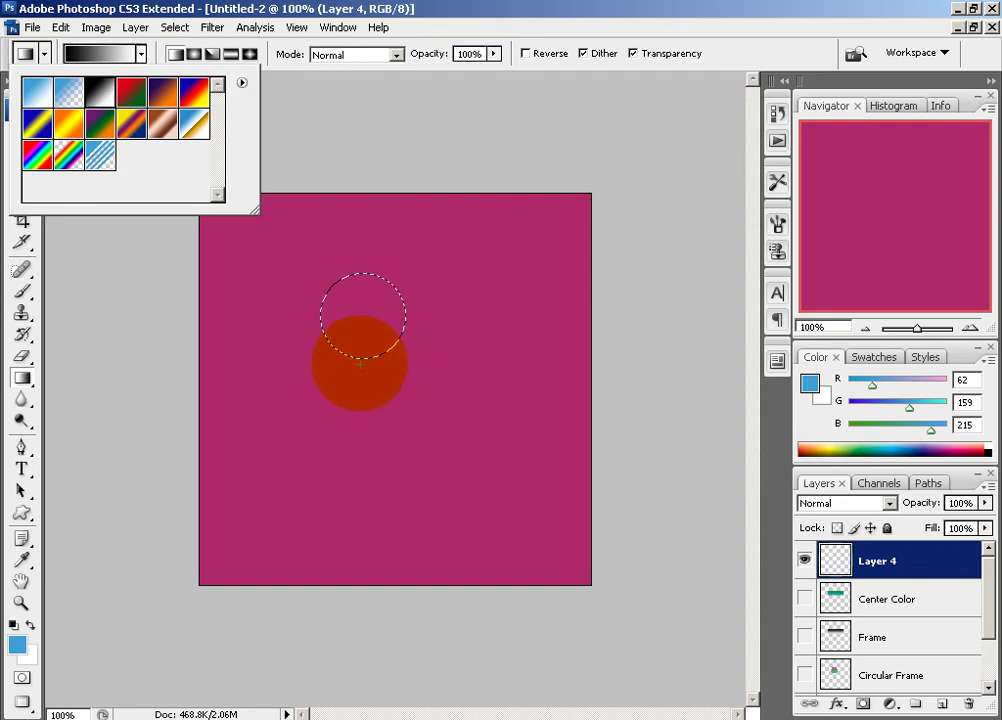
{"action": "left_click_drag", "start_coordinate": [358, 325], "coordinate": [359, 359]}
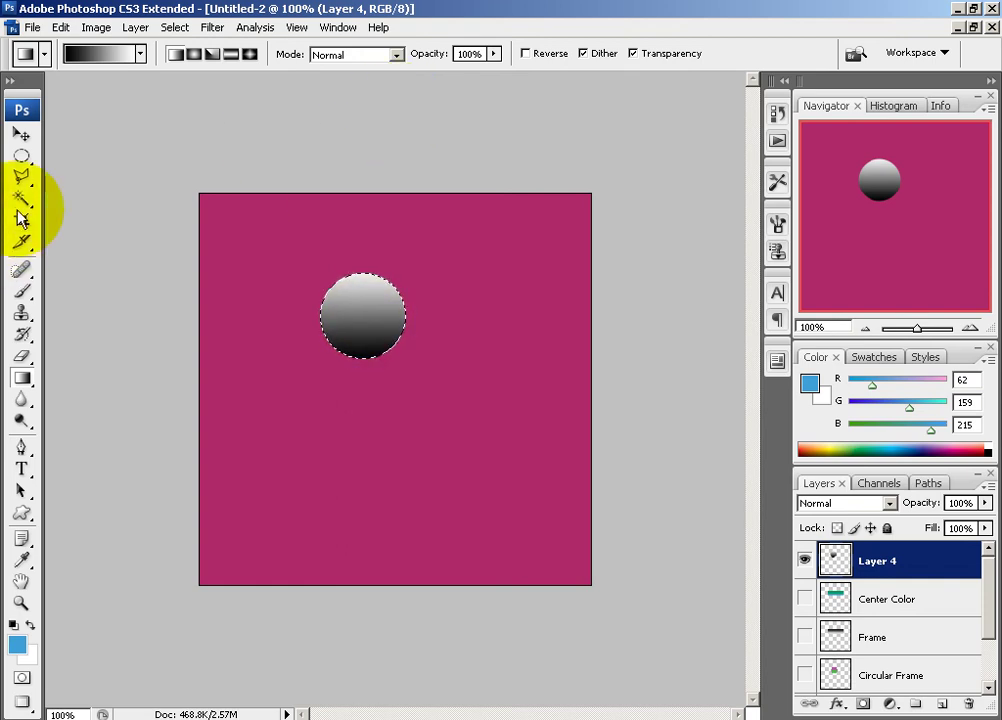
Step: Place an 84 × 84 px fixed-size circular selection inside the ball
{"action": "left_click", "coordinate": [21, 156]}
{"action": "left_click", "coordinate": [474, 54]}
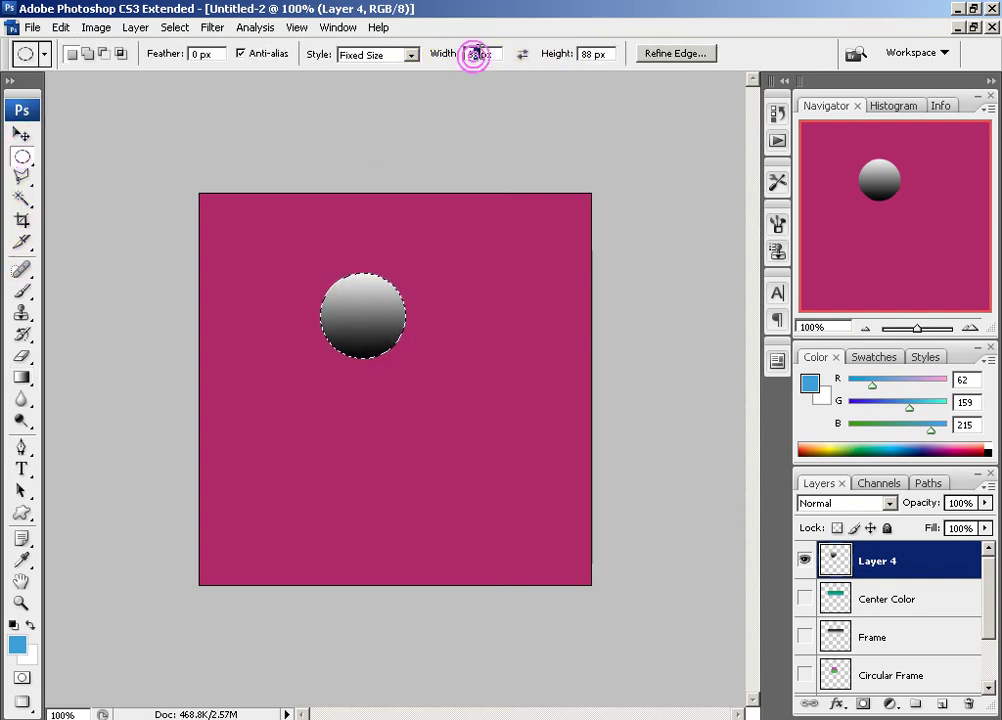
{"action": "type", "text": "84"}
{"action": "left_click", "coordinate": [594, 54]}
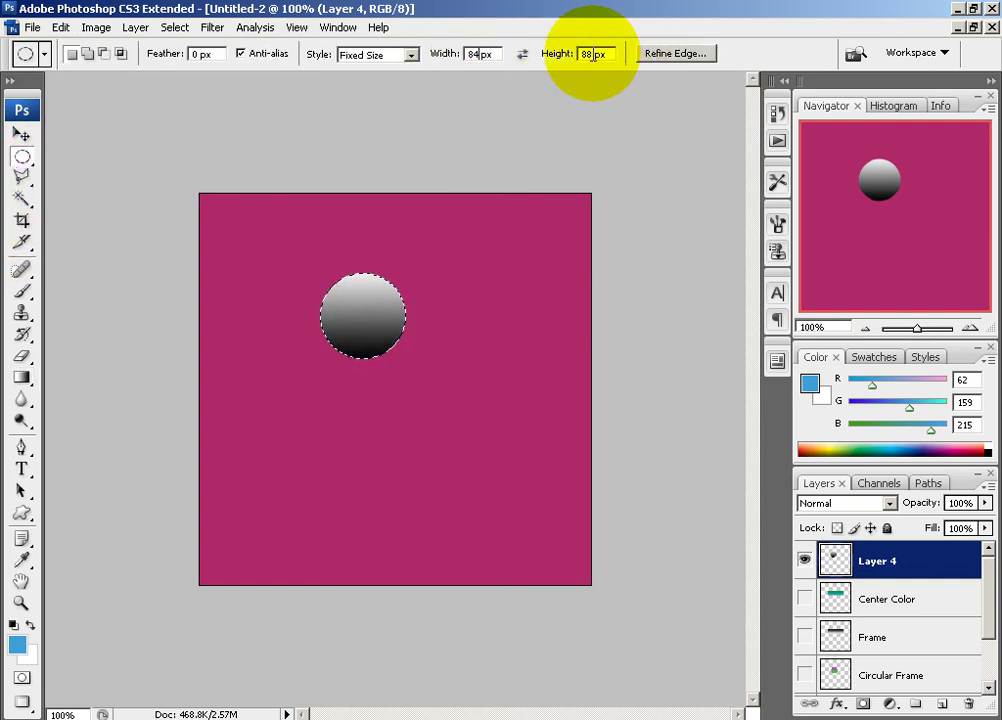
{"action": "double_click", "coordinate": [594, 54]}
{"action": "type", "text": "84"}
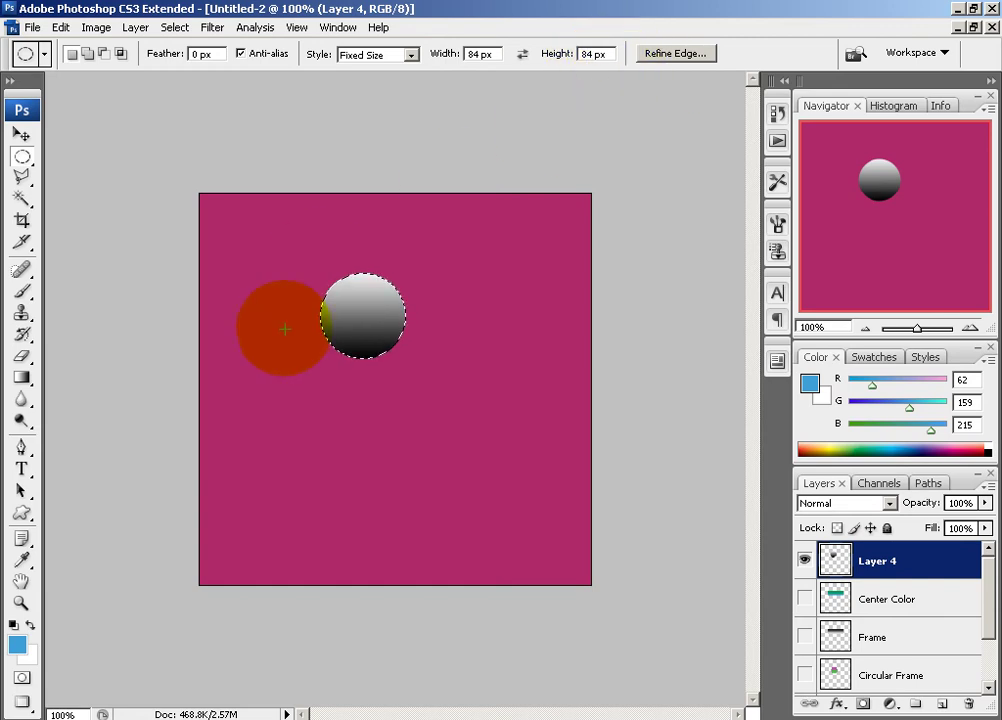
{"action": "left_click", "coordinate": [271, 280]}
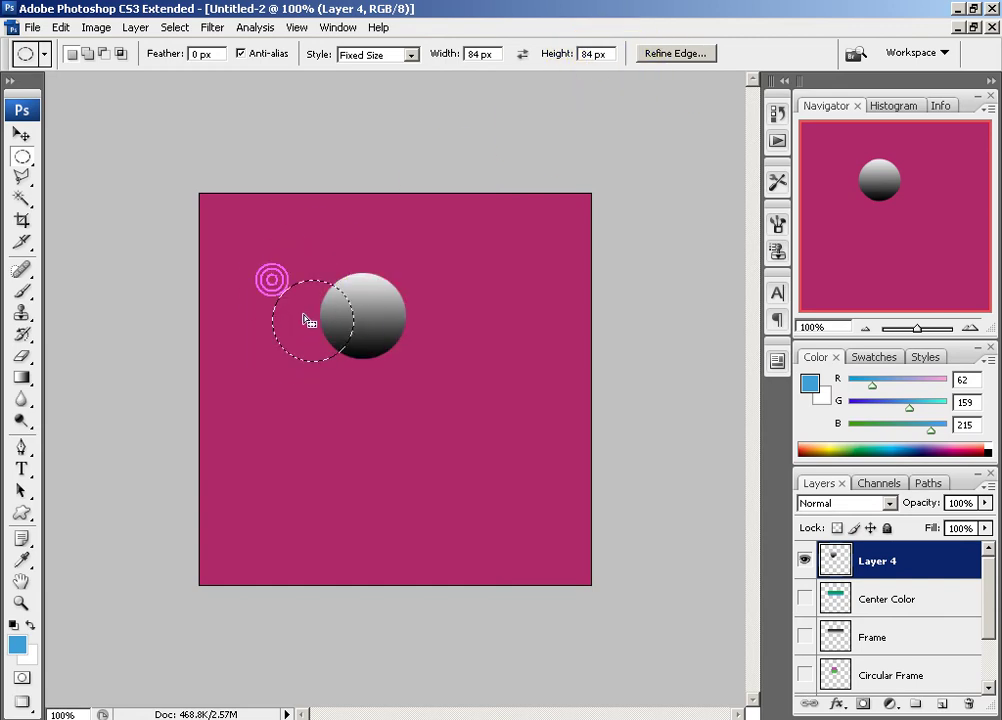
Step: Fill the inner circle with the reversed gradient, dark at top and light at bottom
{"action": "left_click", "coordinate": [975, 325]}
{"action": "left_click", "coordinate": [975, 325]}
{"action": "left_click", "coordinate": [975, 325]}
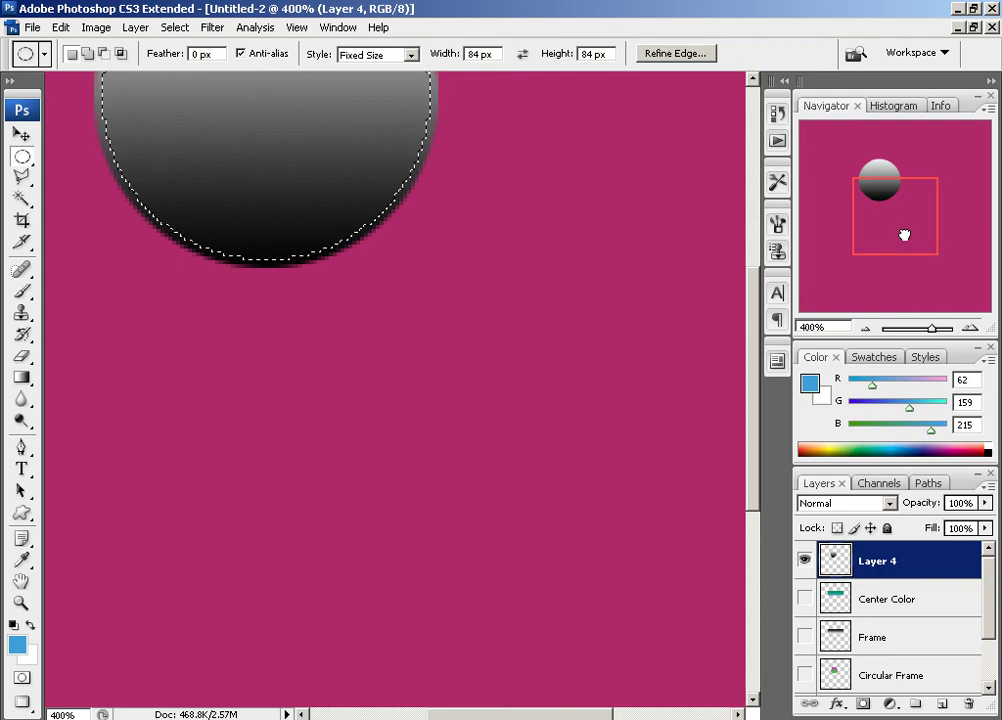
{"action": "left_click_drag", "start_coordinate": [906, 233], "coordinate": [900, 216]}
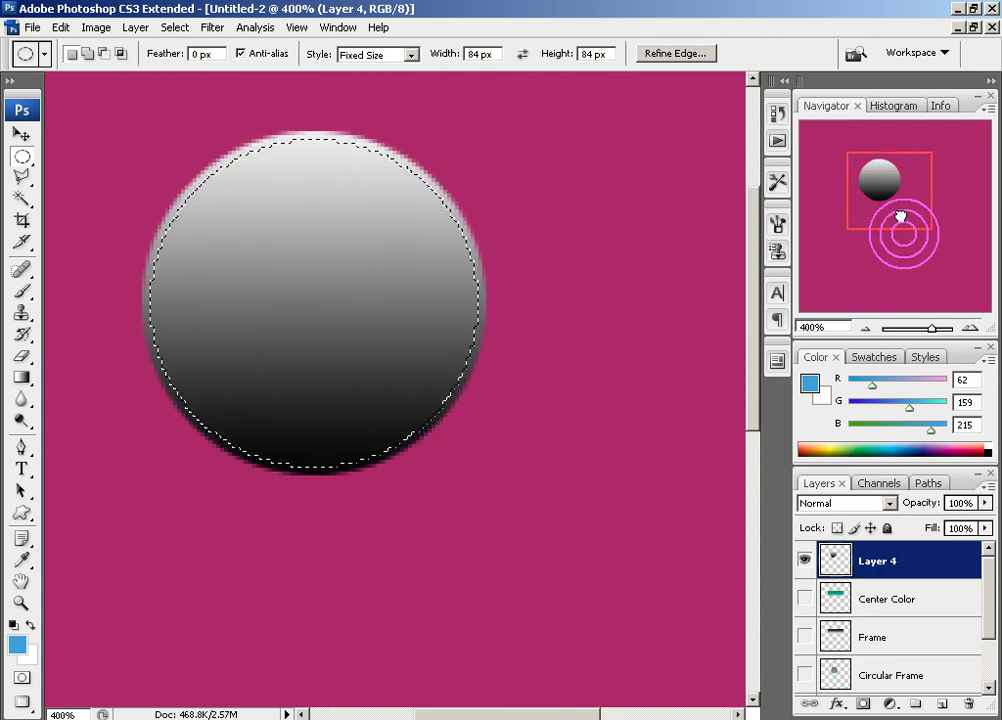
{"action": "left_click", "coordinate": [866, 328]}
{"action": "left_click", "coordinate": [866, 328]}
{"action": "left_click", "coordinate": [866, 328]}
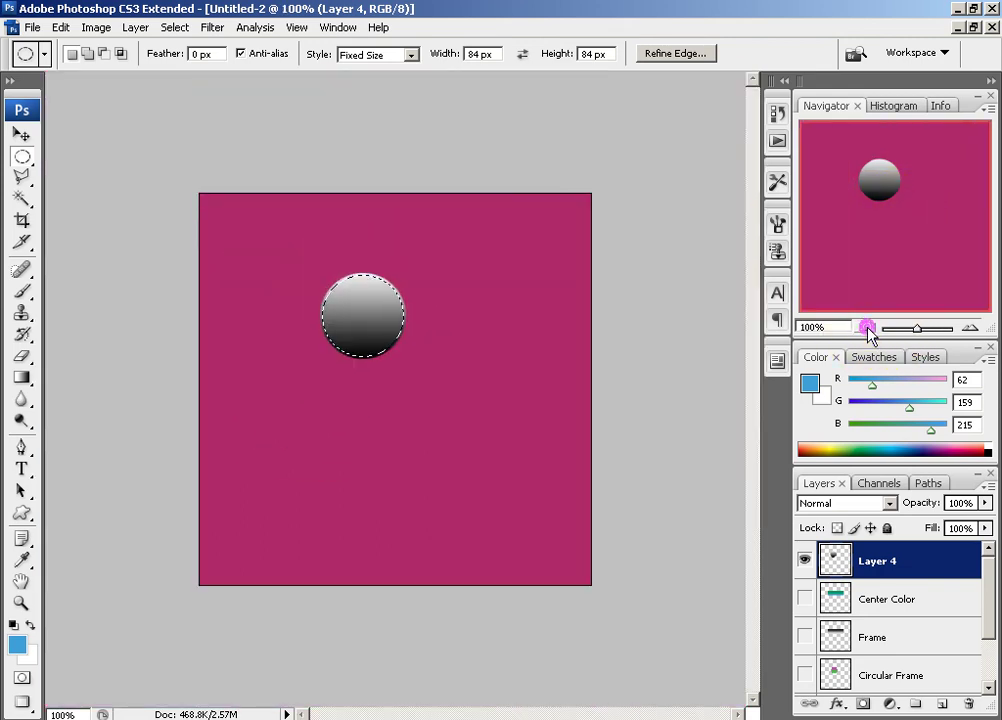
{"action": "left_click", "coordinate": [20, 377]}
{"action": "left_click_drag", "start_coordinate": [361, 270], "coordinate": [362, 350]}
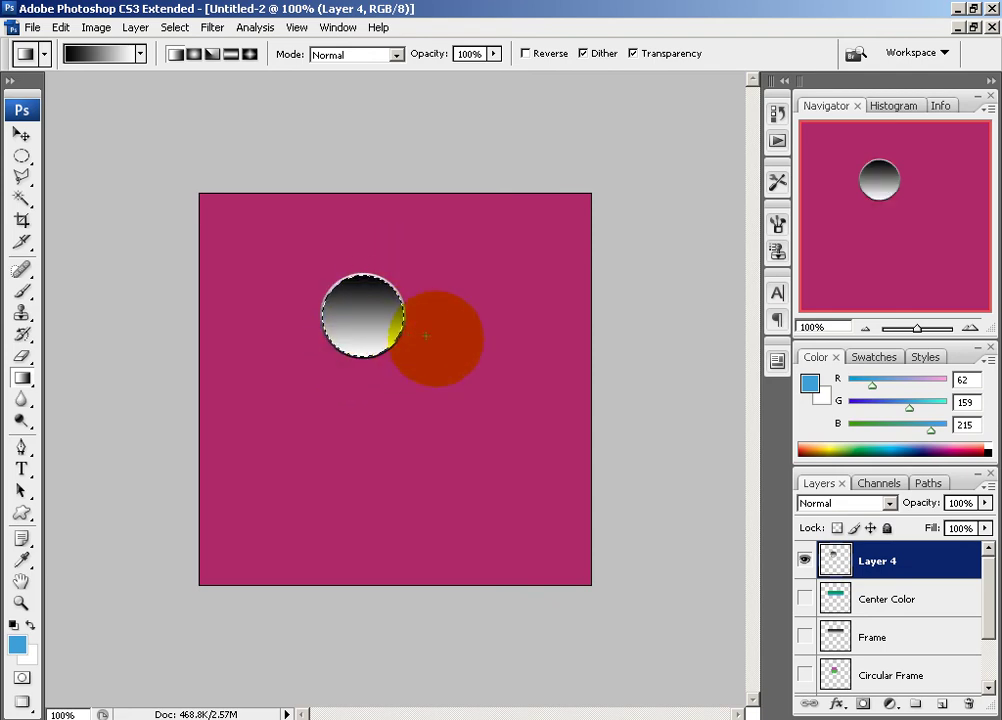
Step: Add Layer 5 and set the Elliptical Marquee to a fixed 80 × 80 px size
{"action": "left_click", "coordinate": [940, 705]}
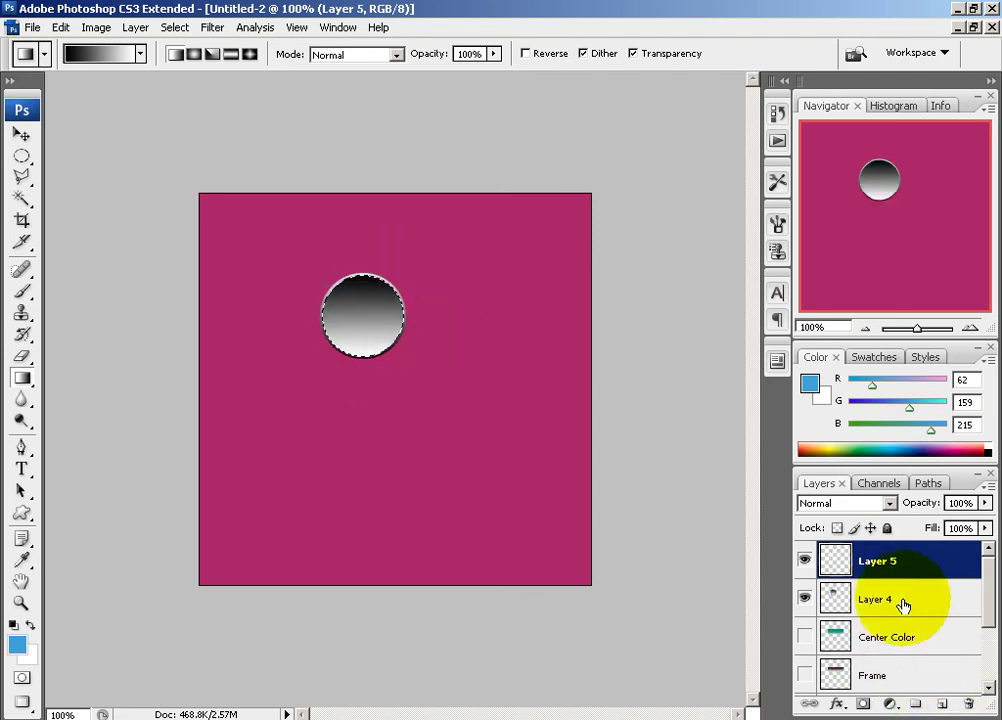
{"action": "left_click_drag", "start_coordinate": [354, 332], "coordinate": [354, 332]}
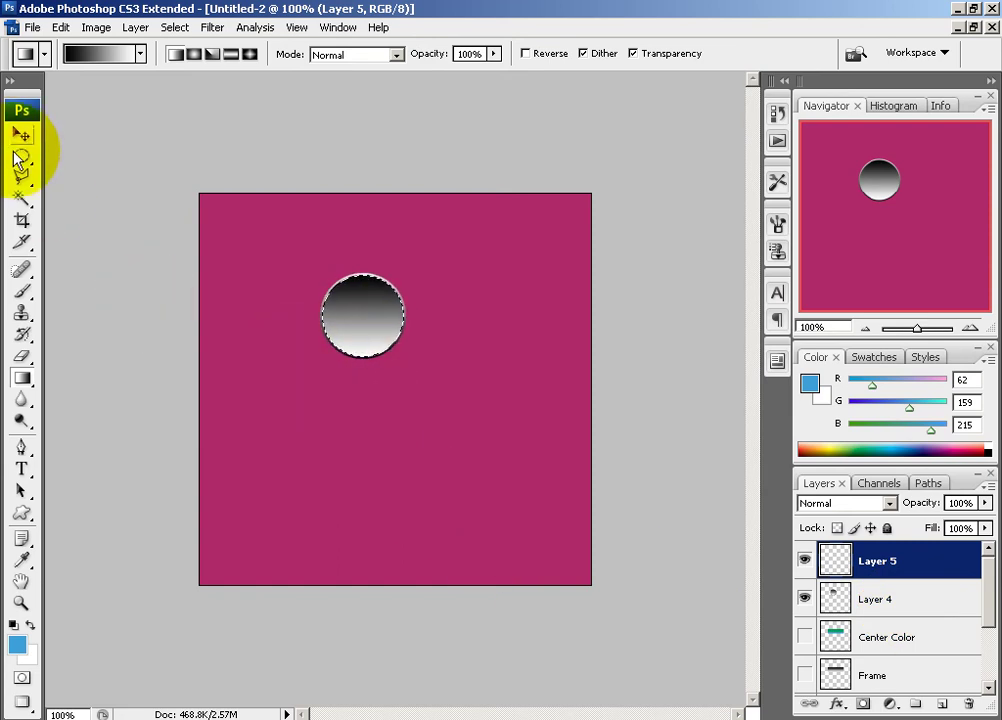
{"action": "left_click", "coordinate": [21, 156]}
{"action": "double_click", "coordinate": [474, 54]}
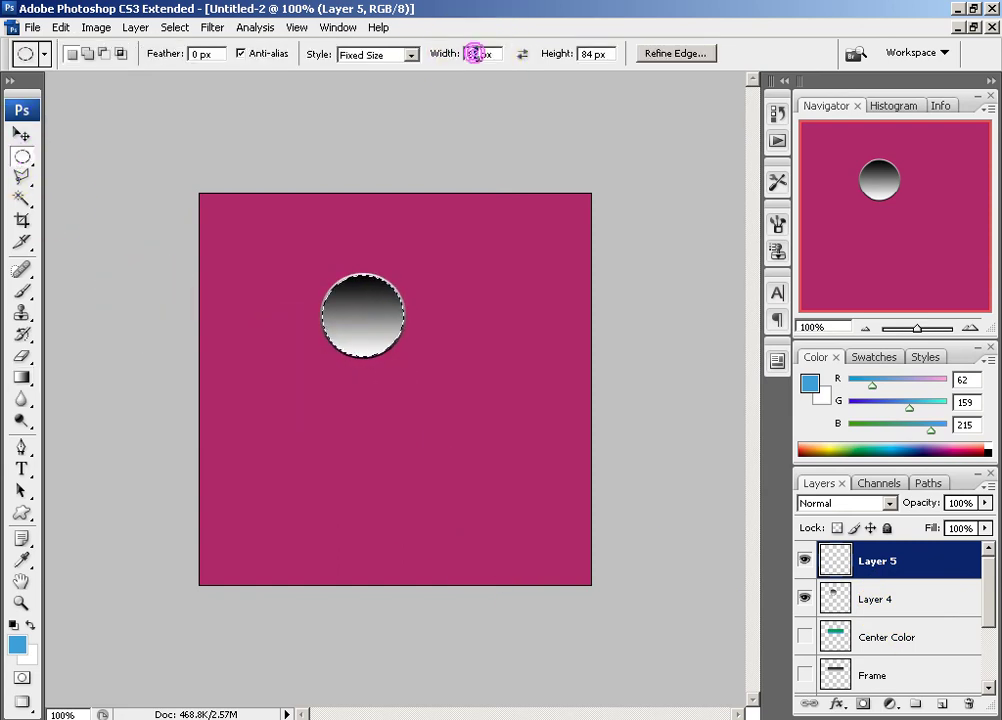
{"action": "type", "text": "80px"}
{"action": "double_click", "coordinate": [594, 54]}
{"action": "type", "text": "80px"}
{"action": "key", "text": "Return"}
Step: Position the 80 px circular selection centred over the ball and check it zoomed in
{"action": "left_click", "coordinate": [150, 383]}
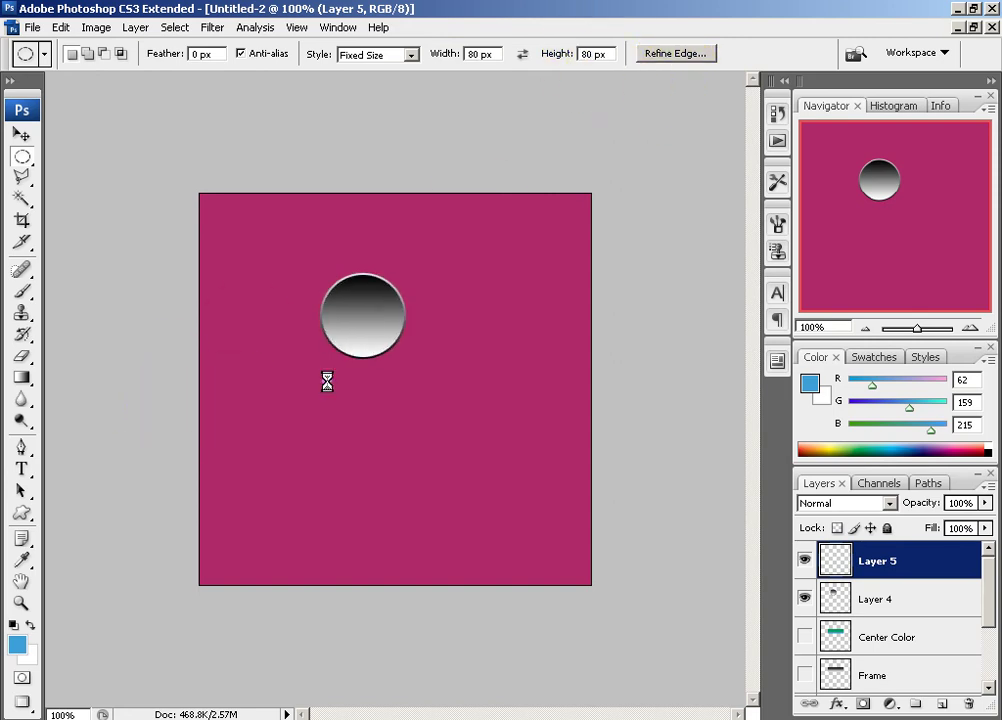
{"action": "left_click_drag", "start_coordinate": [358, 373], "coordinate": [348, 322]}
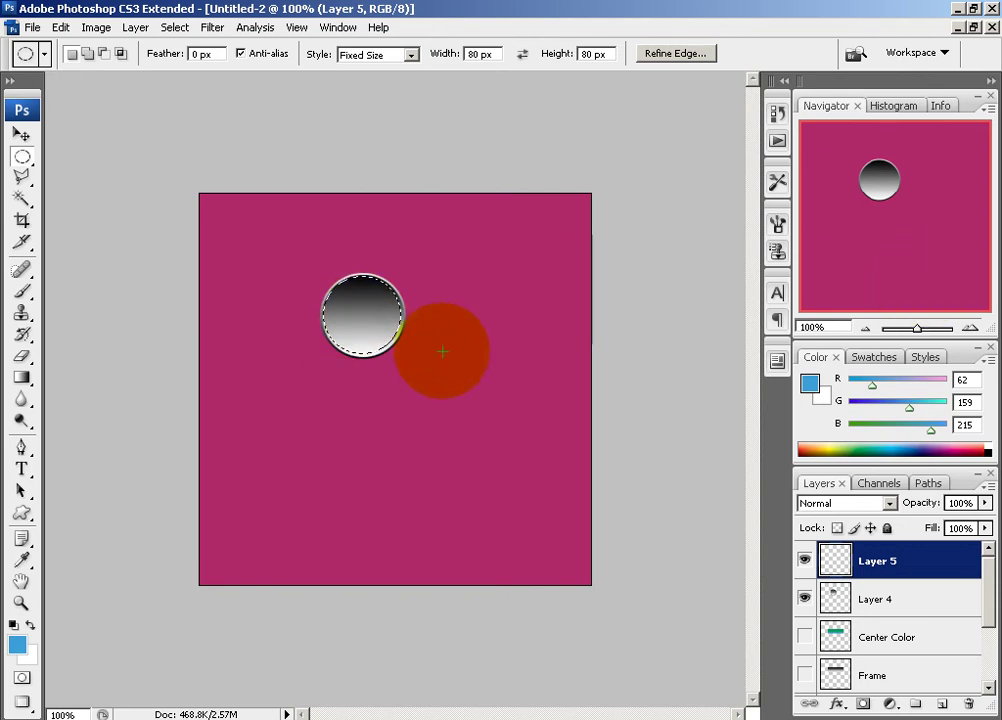
{"action": "left_click", "coordinate": [362, 336]}
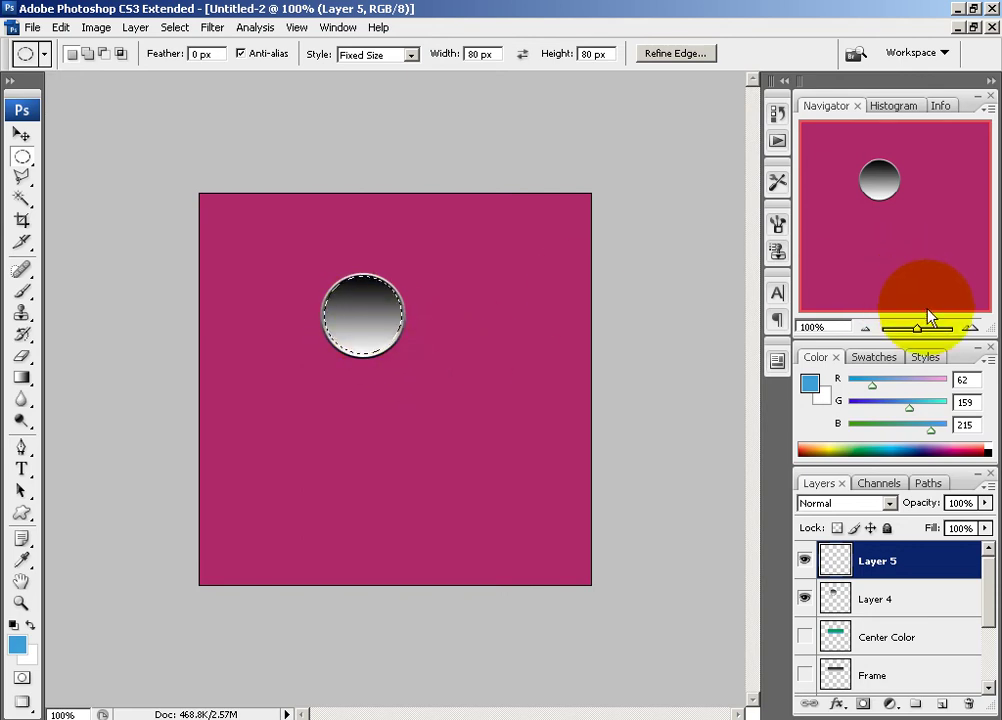
{"action": "left_click", "coordinate": [970, 328]}
{"action": "left_click", "coordinate": [970, 328]}
{"action": "left_click", "coordinate": [970, 328]}
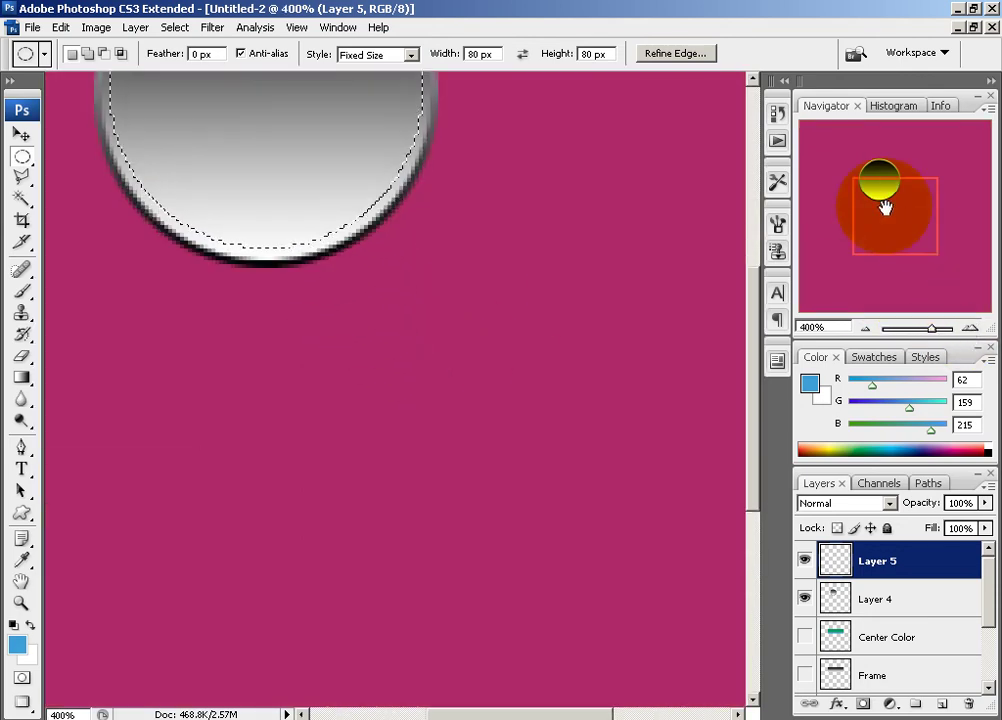
{"action": "left_click_drag", "start_coordinate": [884, 206], "coordinate": [895, 177]}
{"action": "left_click", "coordinate": [675, 358]}
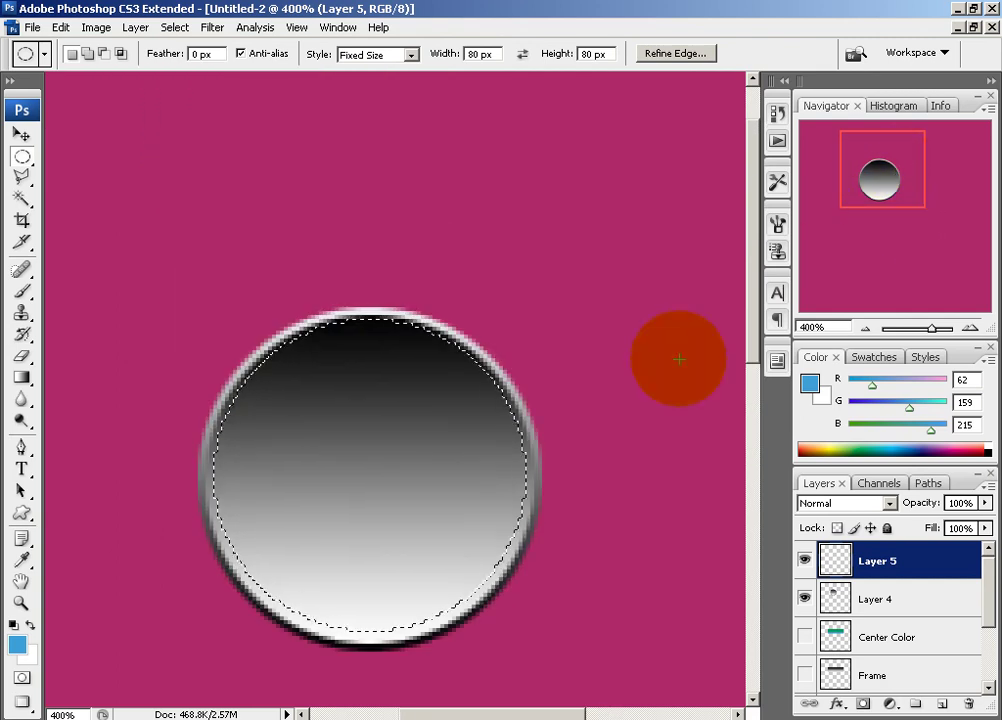
{"action": "left_click", "coordinate": [867, 328]}
{"action": "left_click", "coordinate": [867, 328]}
{"action": "left_click", "coordinate": [867, 328]}
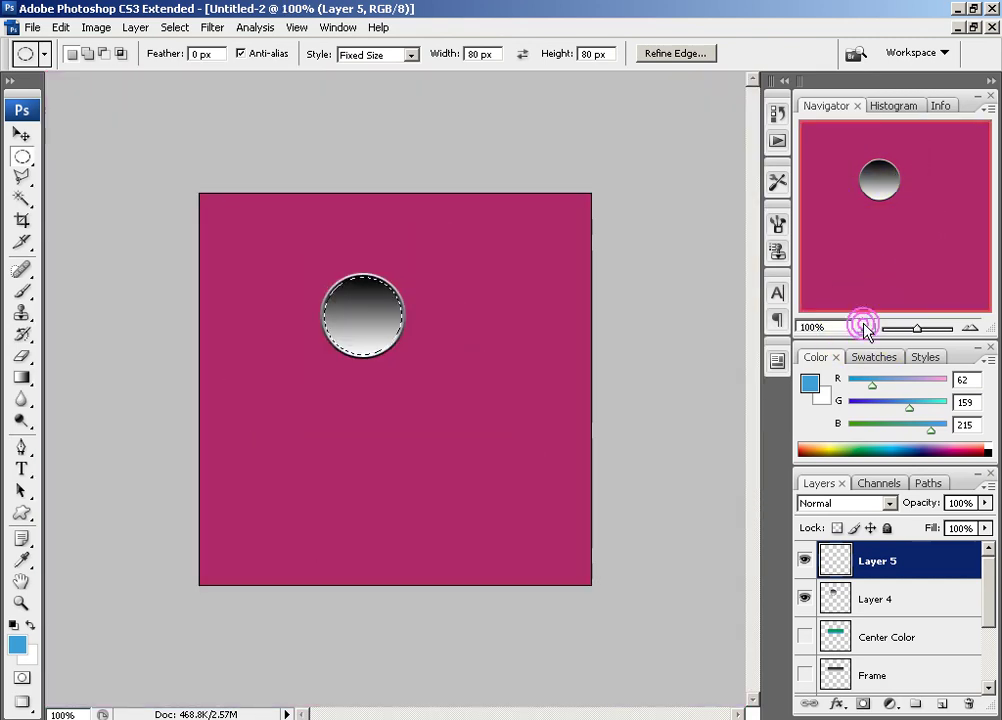
Step: Start from the blue gradient preset in the Gradient Editor and make its left stop magenta
{"action": "left_click", "coordinate": [21, 378]}
{"action": "left_click", "coordinate": [139, 55]}
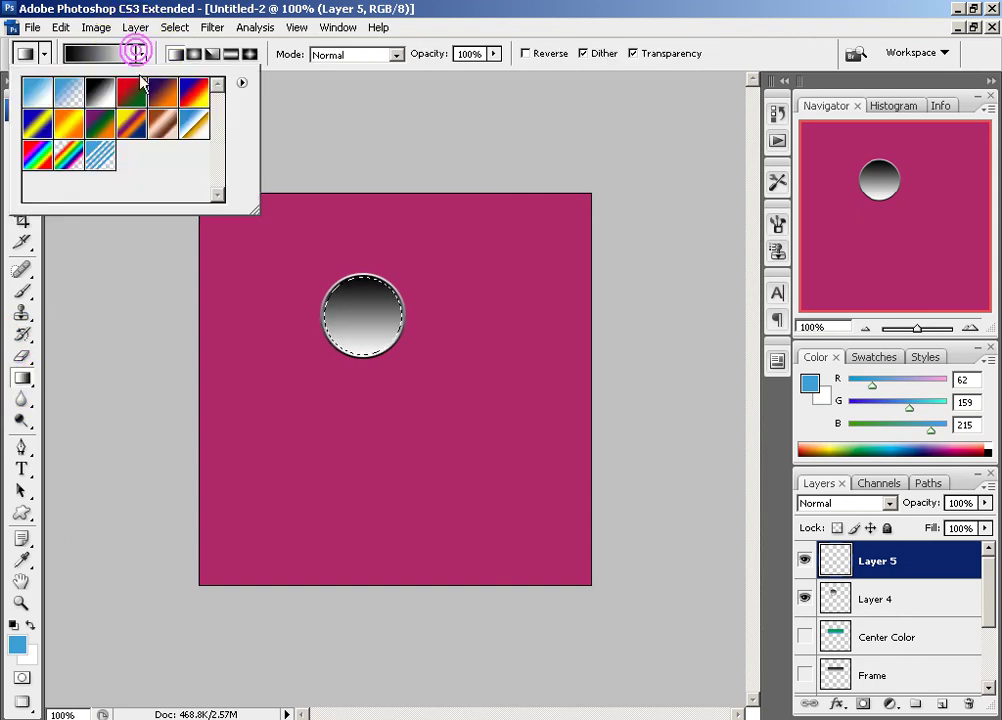
{"action": "left_click", "coordinate": [36, 93]}
{"action": "left_click", "coordinate": [75, 55]}
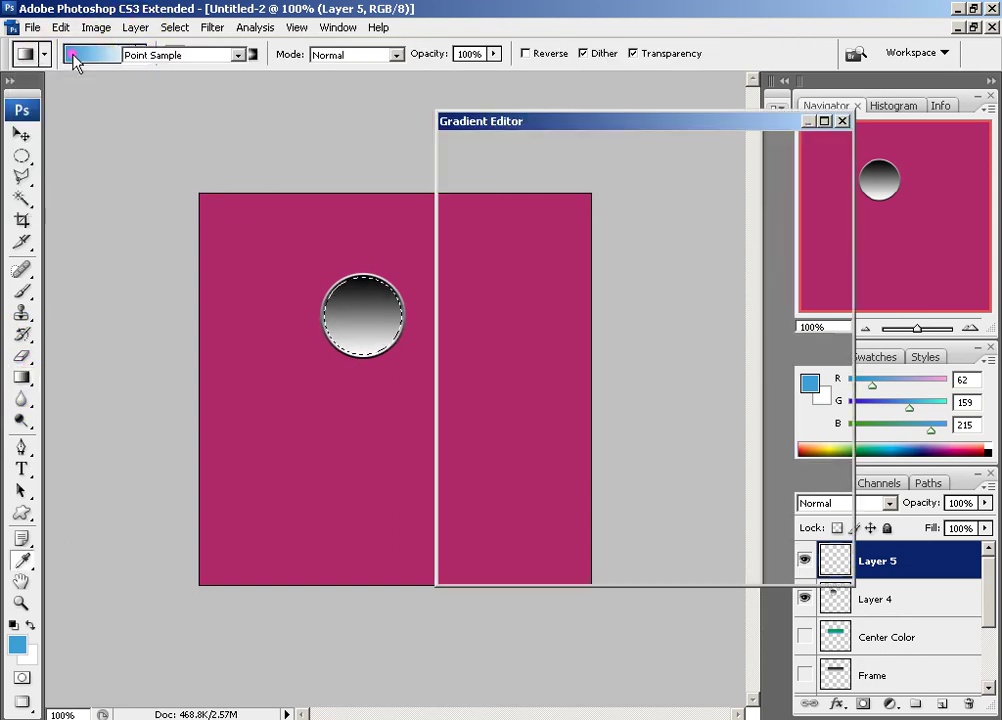
{"action": "left_click", "coordinate": [465, 450]}
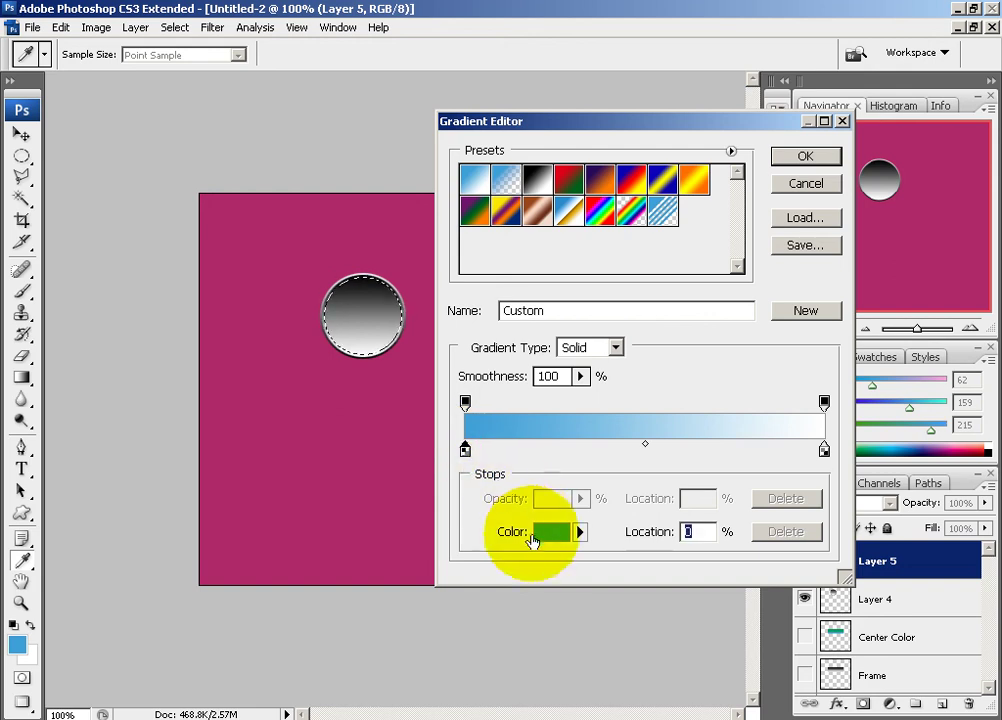
{"action": "left_click", "coordinate": [550, 531]}
{"action": "left_click_drag", "start_coordinate": [770, 335], "coordinate": [760, 260]}
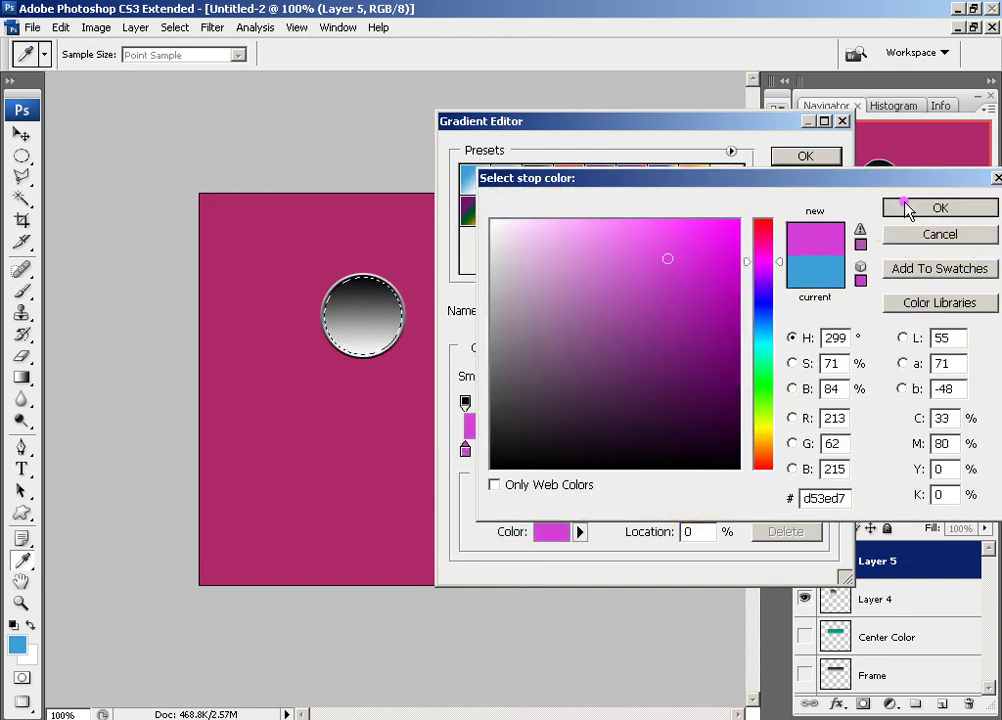
{"action": "left_click", "coordinate": [939, 207]}
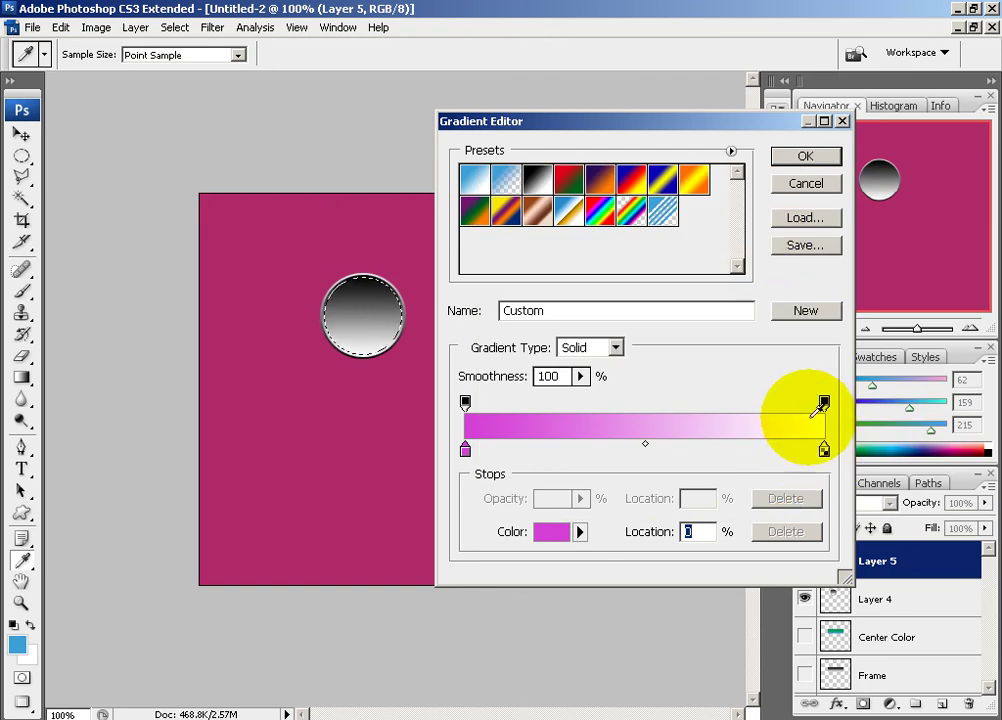
{"action": "left_click_drag", "start_coordinate": [665, 129], "coordinate": [595, 120]}
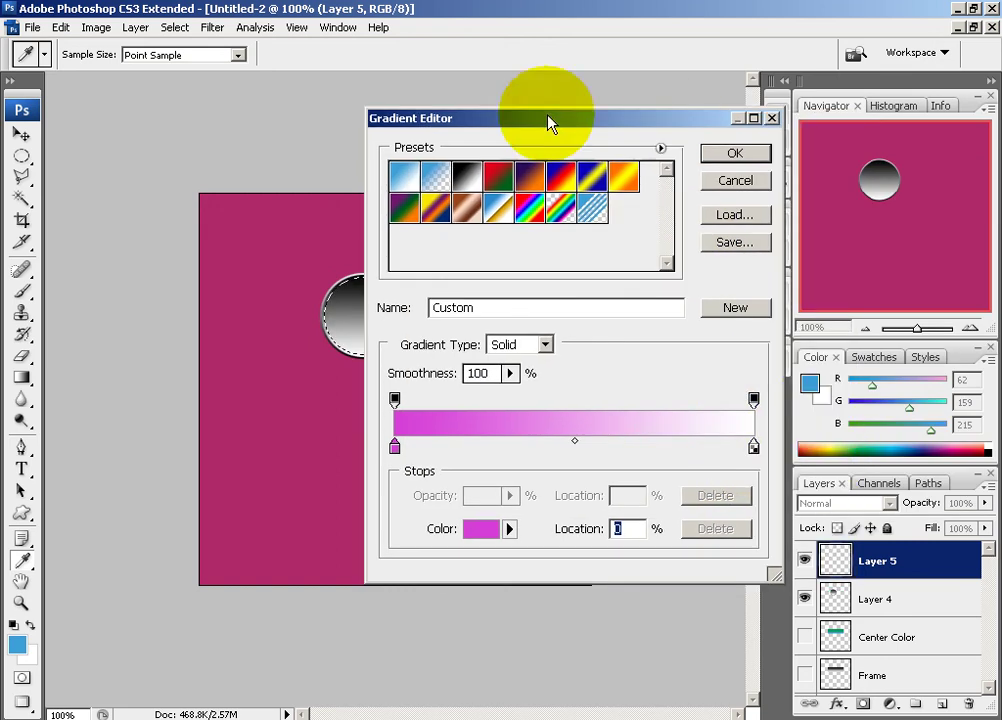
Step: Set the gradient's right colour stop to bright green
{"action": "left_click", "coordinate": [754, 448]}
{"action": "left_click", "coordinate": [754, 446]}
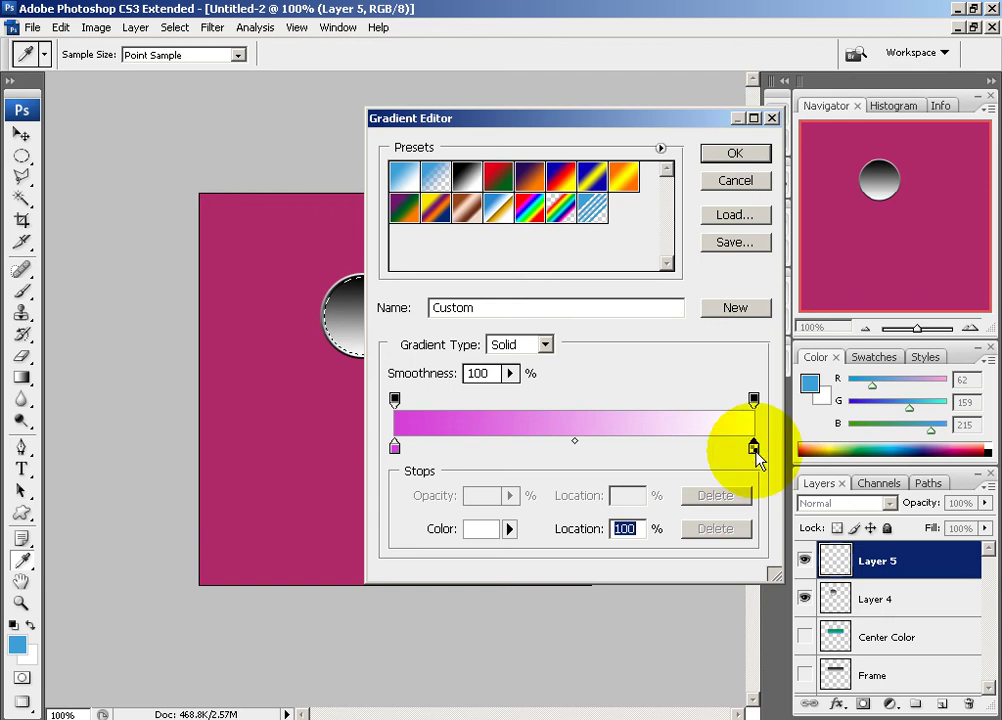
{"action": "left_click", "coordinate": [509, 528]}
{"action": "left_click", "coordinate": [478, 530]}
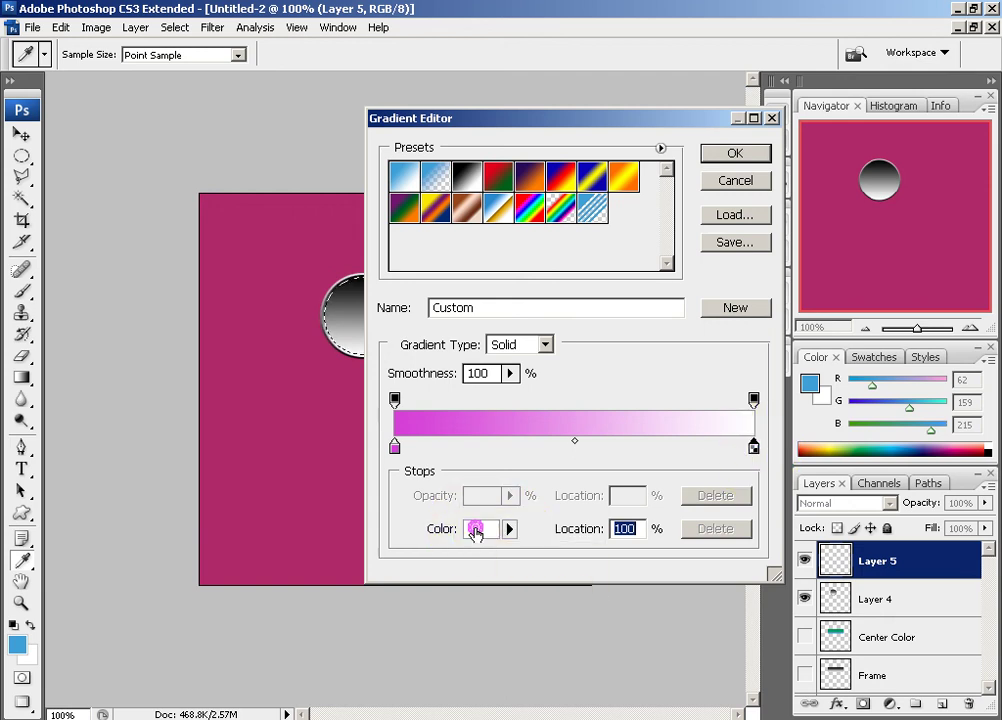
{"action": "left_click", "coordinate": [478, 530]}
{"action": "left_click", "coordinate": [757, 366]}
{"action": "left_click_drag", "start_coordinate": [718, 311], "coordinate": [731, 242]}
{"action": "left_click", "coordinate": [939, 207]}
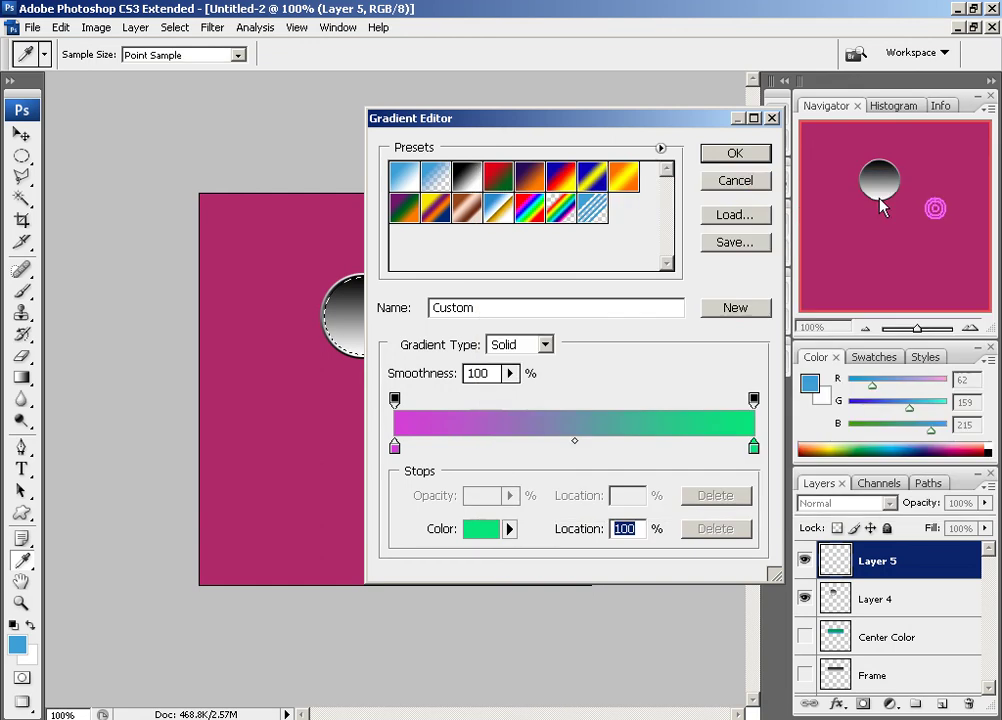
{"action": "left_click", "coordinate": [735, 152]}
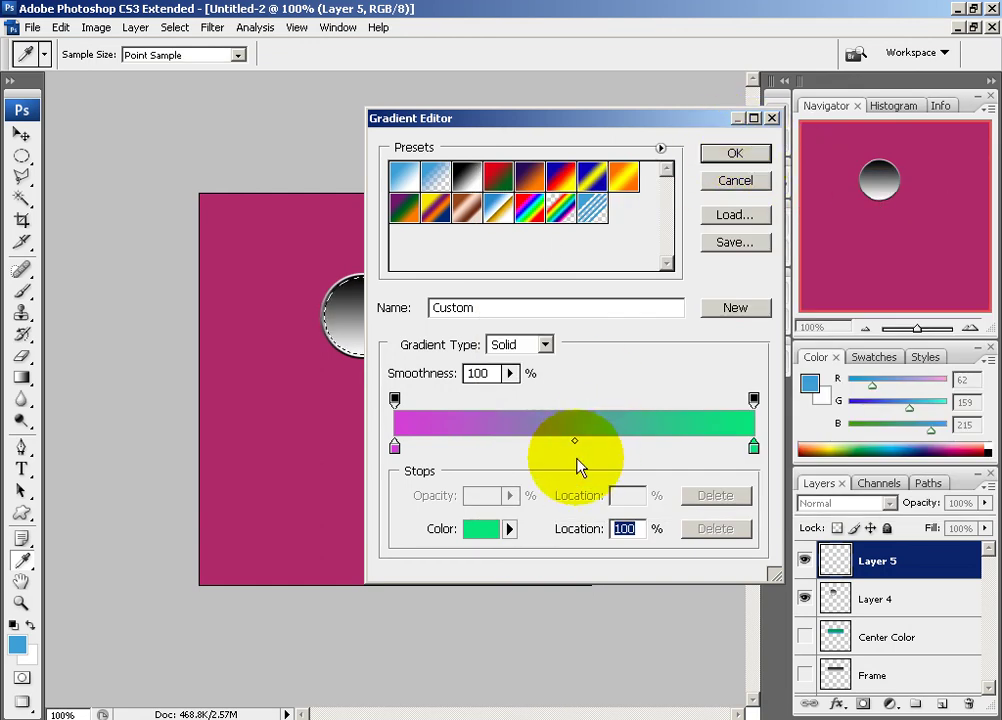
Step: Add a cyan (#0dc6e2) middle stop at 49% and accept the gradient
{"action": "left_click", "coordinate": [570, 447]}
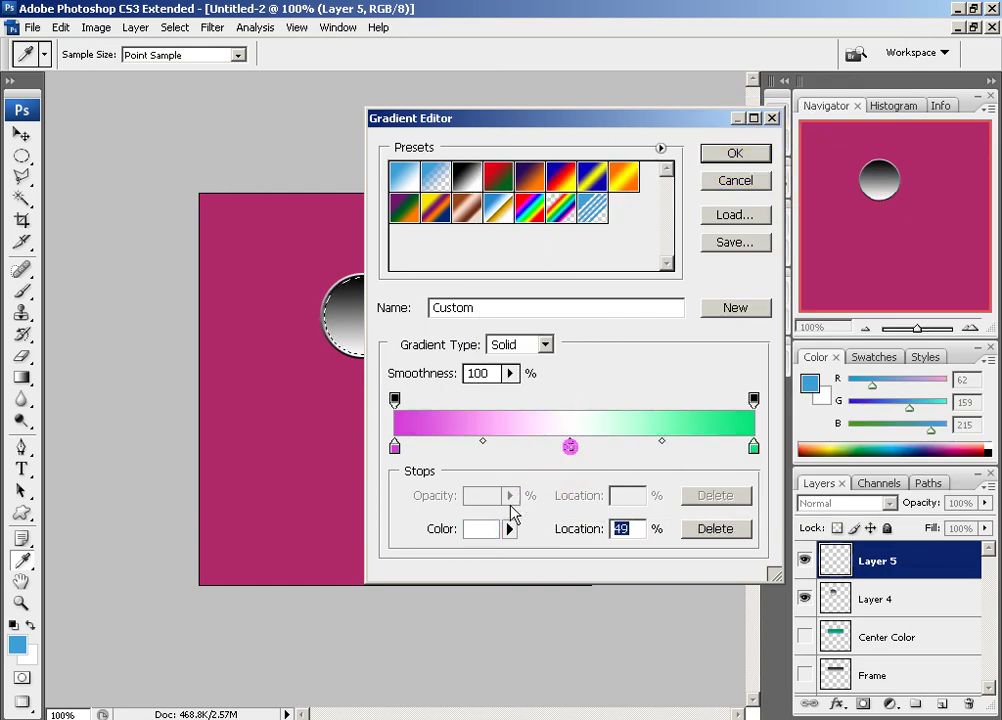
{"action": "left_click", "coordinate": [485, 529]}
{"action": "left_click", "coordinate": [760, 339]}
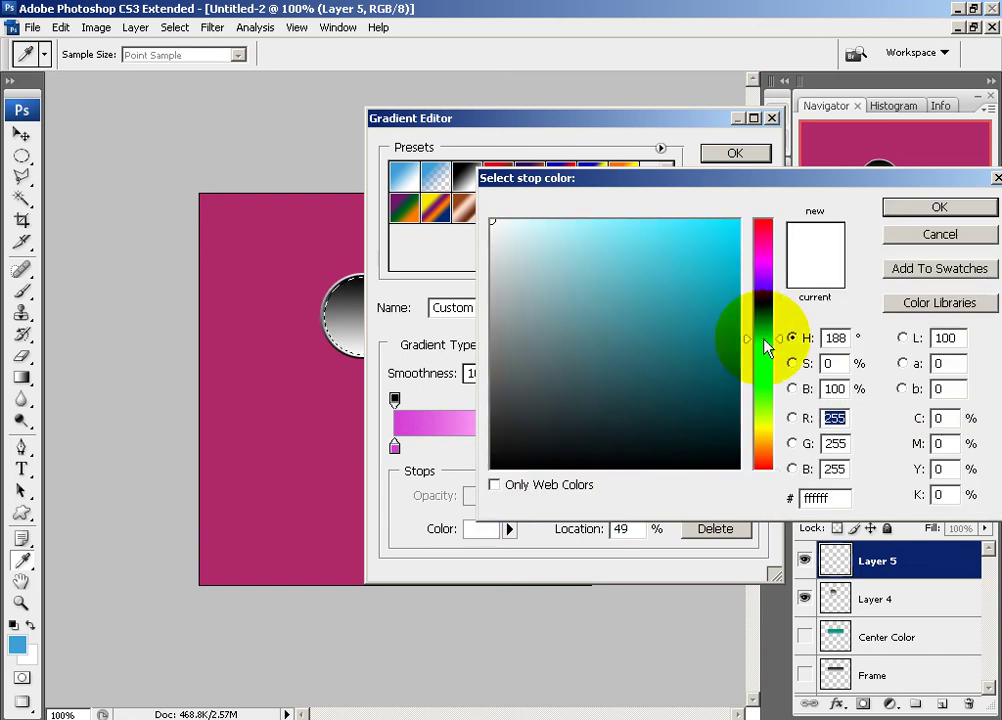
{"action": "left_click", "coordinate": [677, 259]}
{"action": "mouse_move", "coordinate": [677, 259]}
{"action": "left_mouse_down"}
{"action": "mouse_move", "coordinate": [602, 296]}
{"action": "mouse_move", "coordinate": [707, 242]}
{"action": "mouse_move", "coordinate": [726, 248]}
{"action": "left_mouse_up"}
{"action": "left_click", "coordinate": [940, 207]}
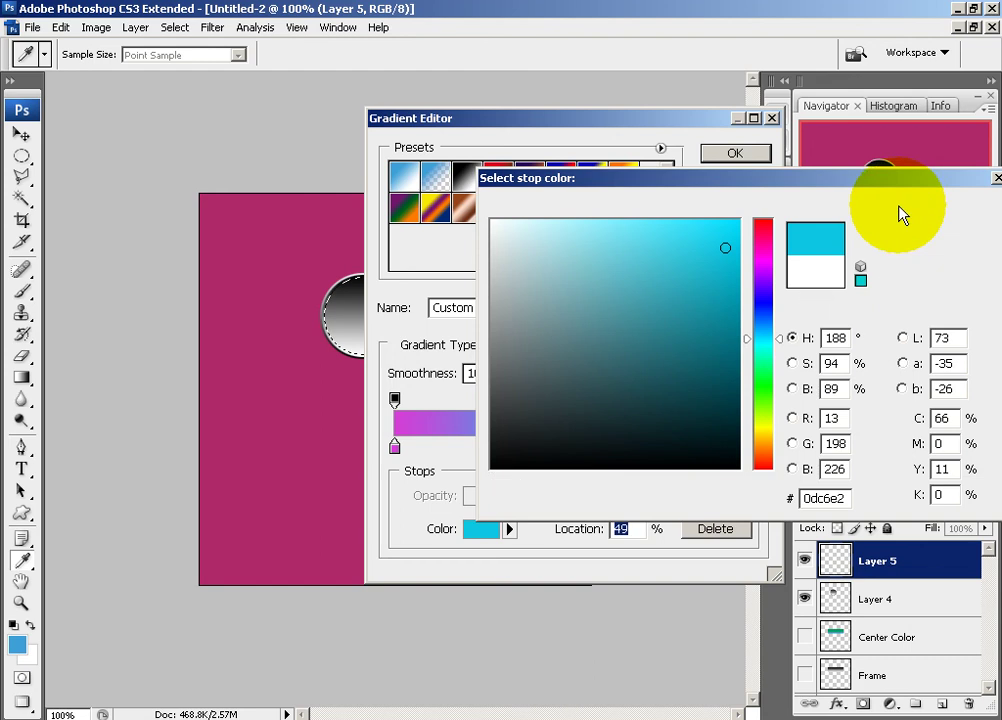
{"action": "left_click", "coordinate": [735, 153]}
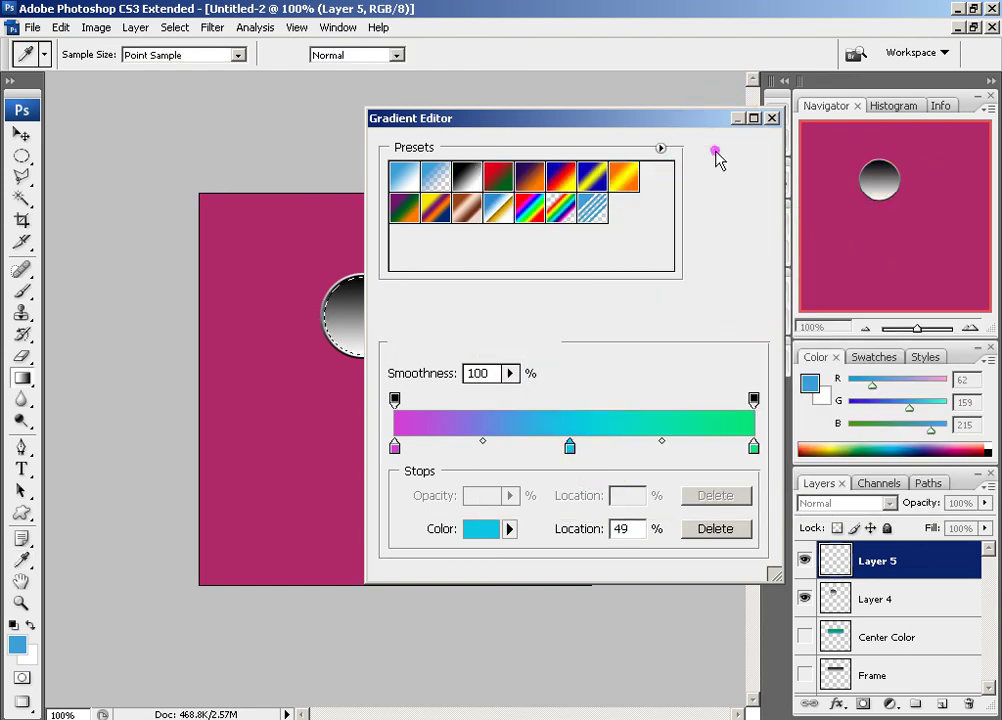
Step: Fill the Layer 5 circle with the magenta-cyan-green gradient, then undo a trial move
{"action": "left_click_drag", "start_coordinate": [358, 278], "coordinate": [355, 352]}
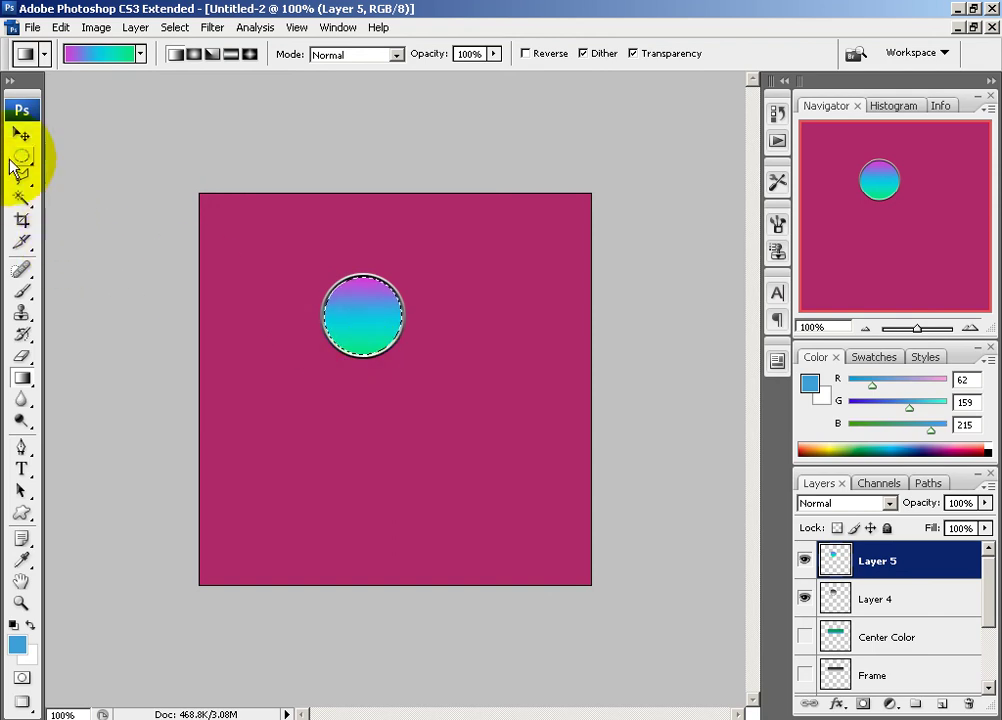
{"action": "left_click_drag", "start_coordinate": [21, 156], "coordinate": [78, 162]}
{"action": "left_click", "coordinate": [77, 157]}
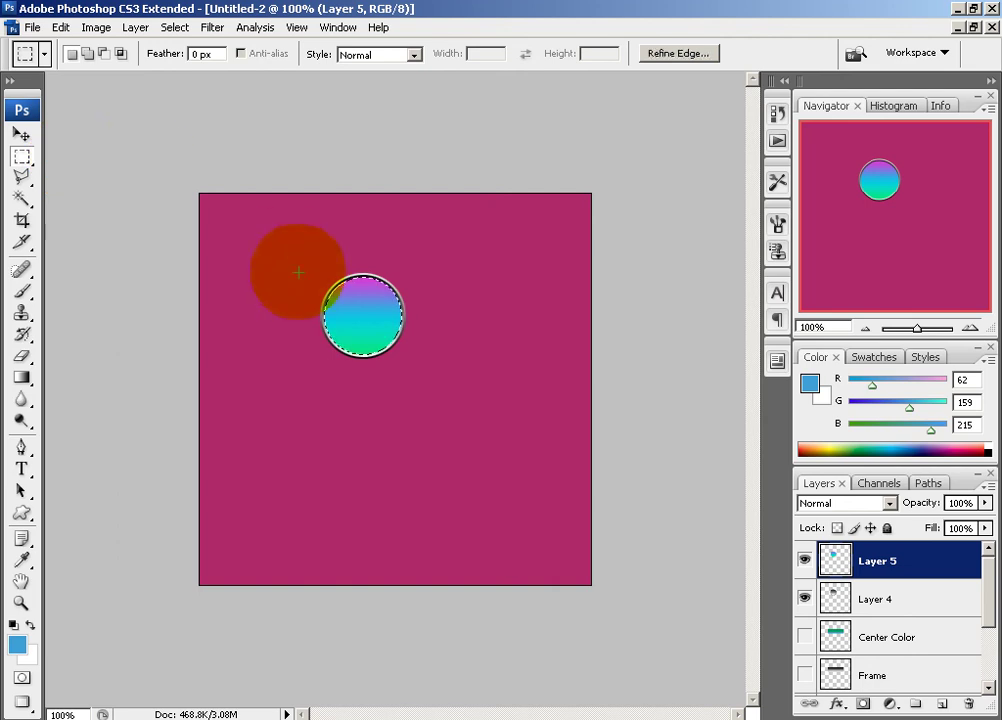
{"action": "left_click", "coordinate": [15, 152]}
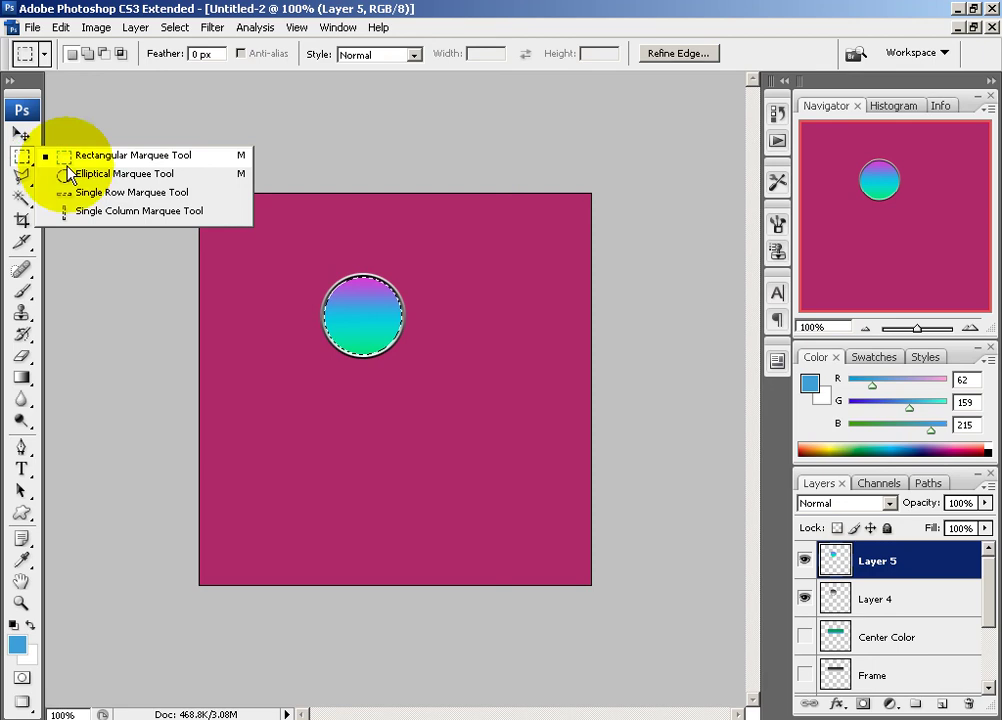
{"action": "left_click", "coordinate": [20, 135]}
{"action": "left_click_drag", "start_coordinate": [344, 318], "coordinate": [342, 289]}
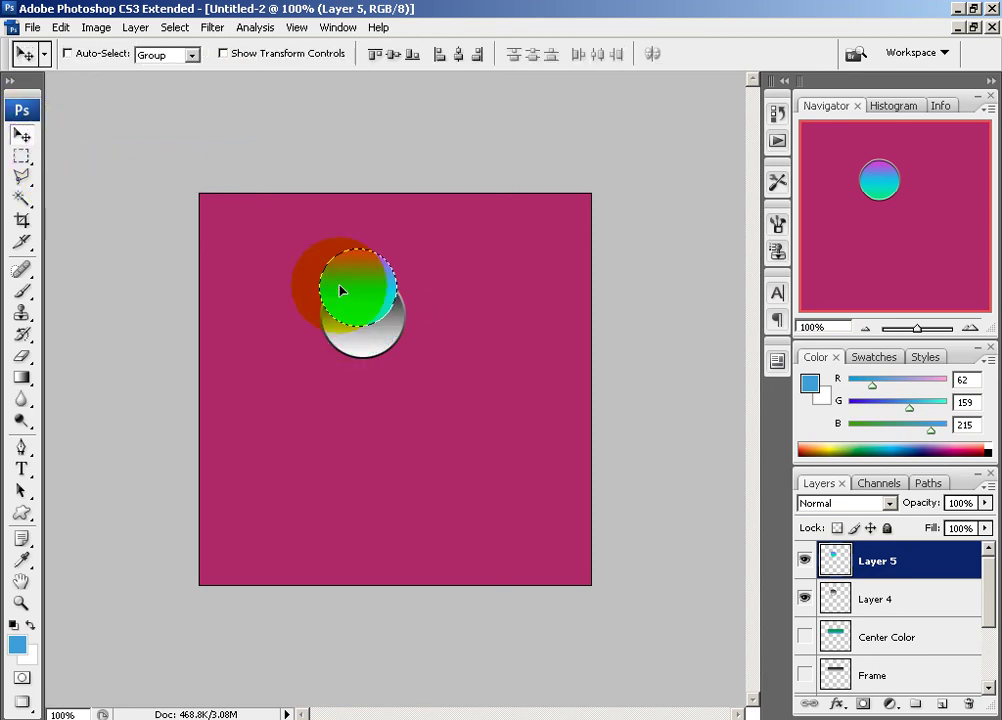
{"action": "key", "text": "ctrl+z"}
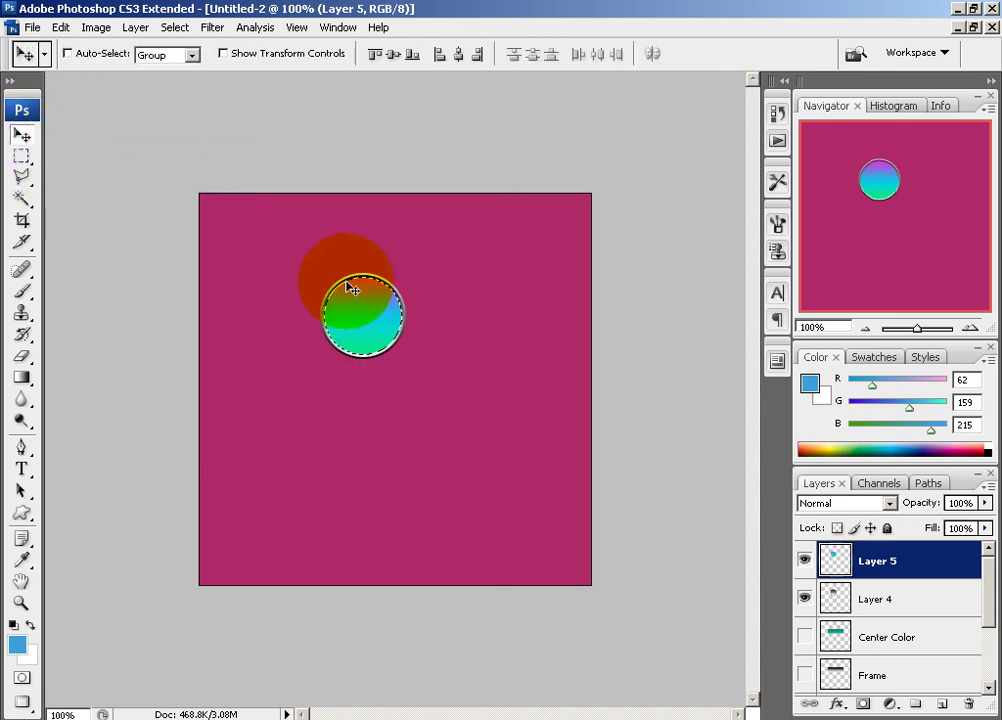
Step: Add empty Layer 6 above Layer 5 and dismiss the empty-selection error
{"action": "left_click", "coordinate": [942, 703]}
{"action": "left_click_drag", "start_coordinate": [545, 516], "coordinate": [365, 327]}
{"action": "left_click", "coordinate": [484, 292]}
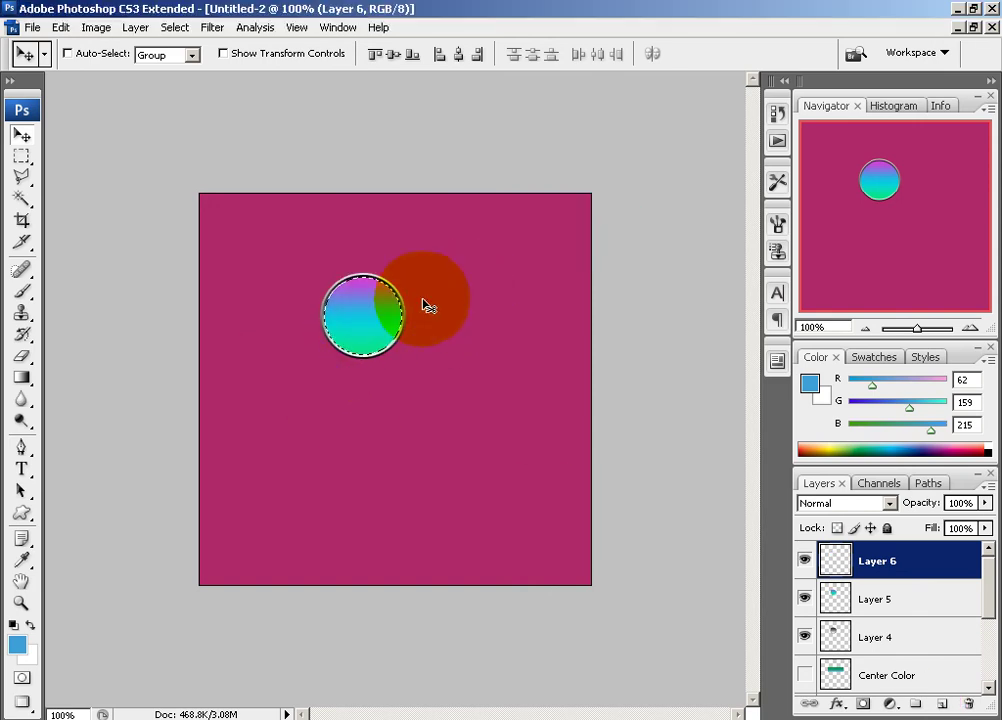
Step: Place an 80 px circular selection over the gradient circle with Layer 5 active
{"action": "left_click", "coordinate": [20, 157]}
{"action": "left_click", "coordinate": [52, 178]}
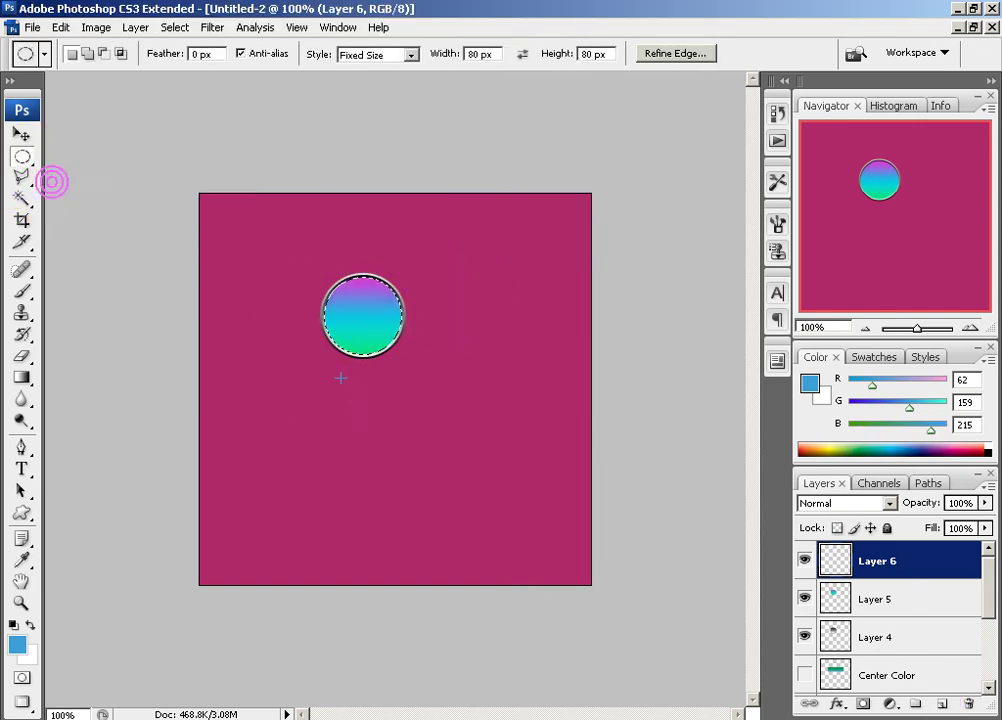
{"action": "left_click_drag", "start_coordinate": [390, 475], "coordinate": [379, 401]}
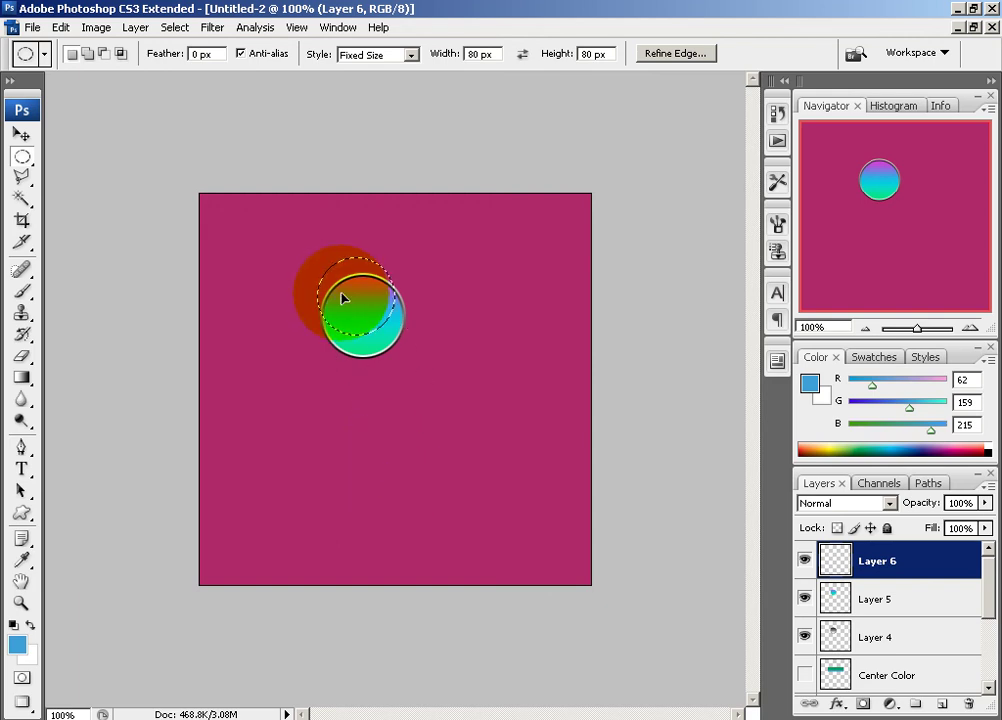
{"action": "left_click", "coordinate": [911, 598]}
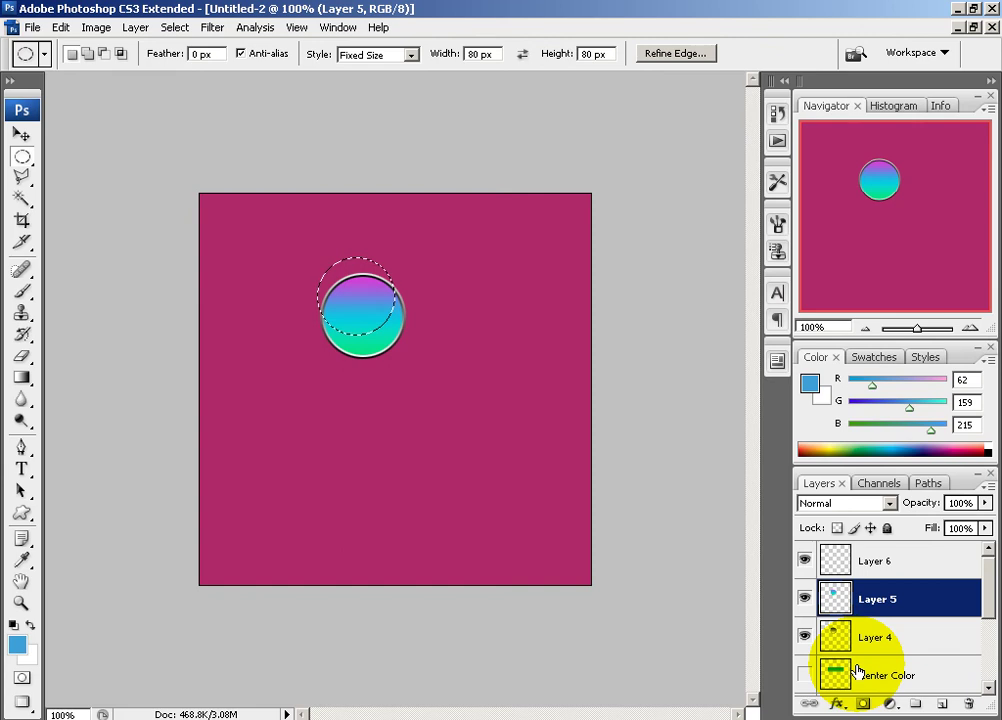
{"action": "left_click_drag", "start_coordinate": [329, 376], "coordinate": [324, 313]}
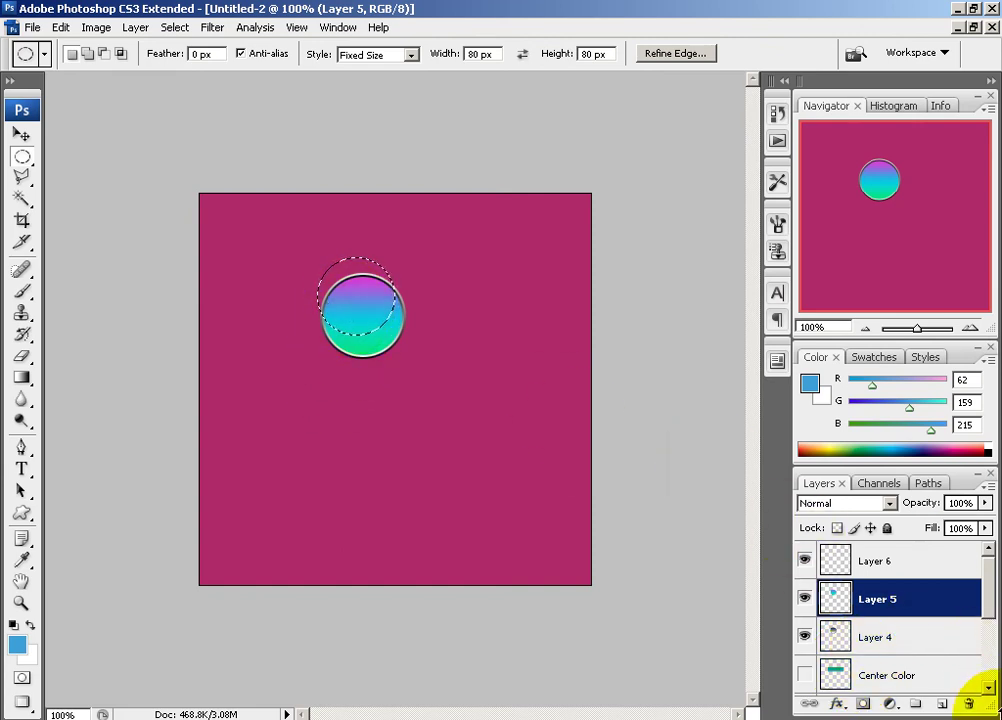
Step: Duplicate Layer 5 as 'Layer 5 copy'
{"action": "right_click", "coordinate": [890, 600]}
{"action": "left_click", "coordinate": [776, 281]}
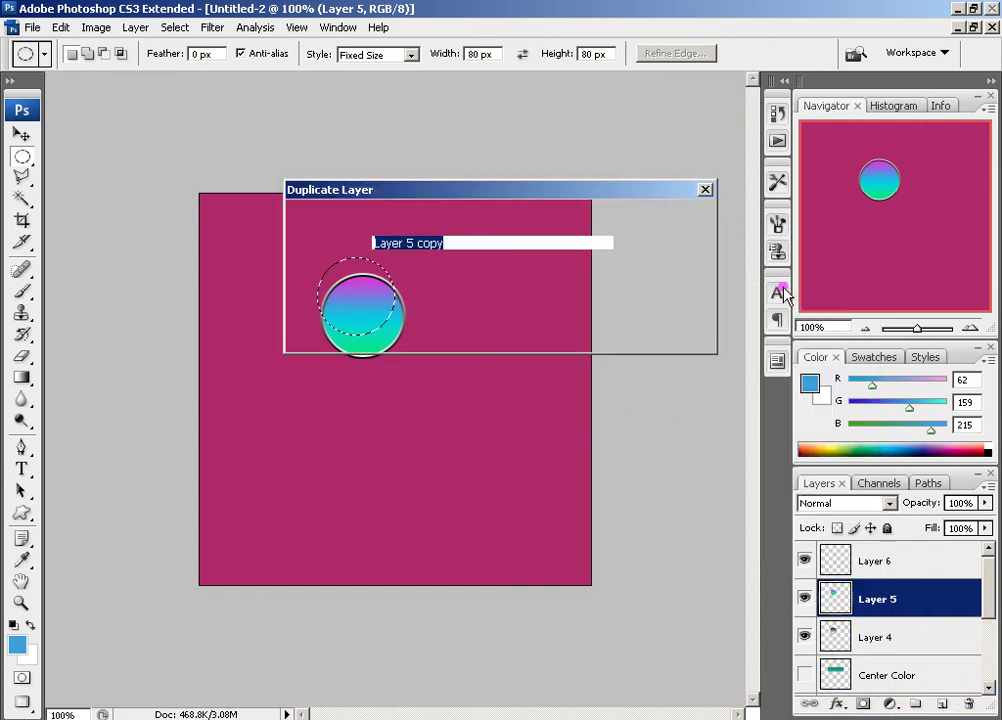
{"action": "left_click", "coordinate": [662, 224]}
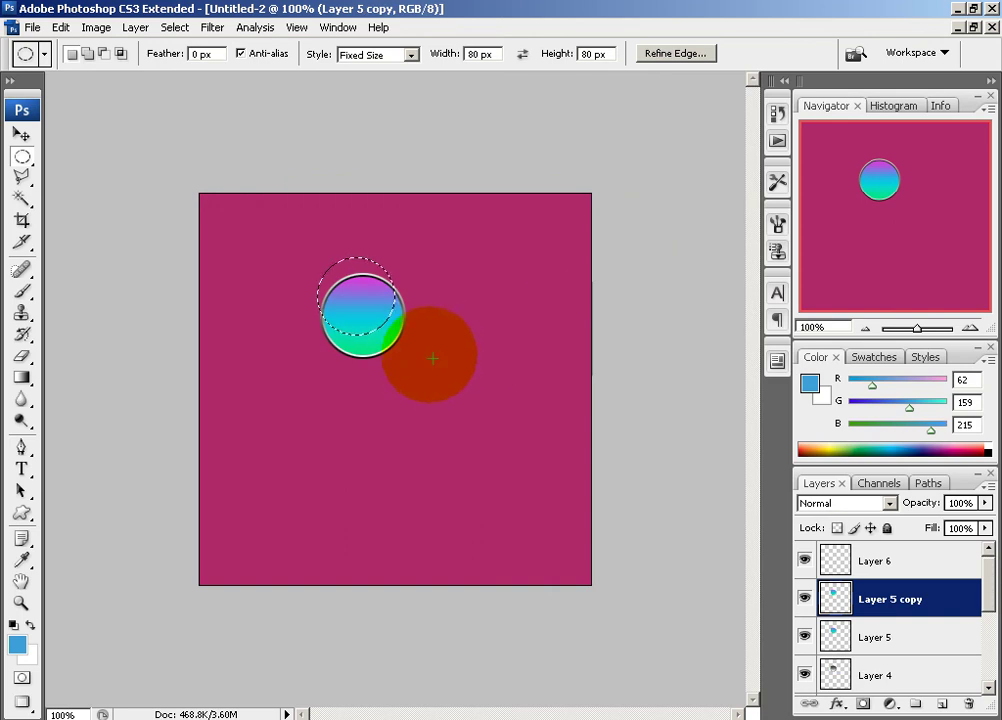
Step: Invert the selection, then clear it using the Rectangular Marquee
{"action": "left_click_drag", "start_coordinate": [432, 357], "coordinate": [381, 319]}
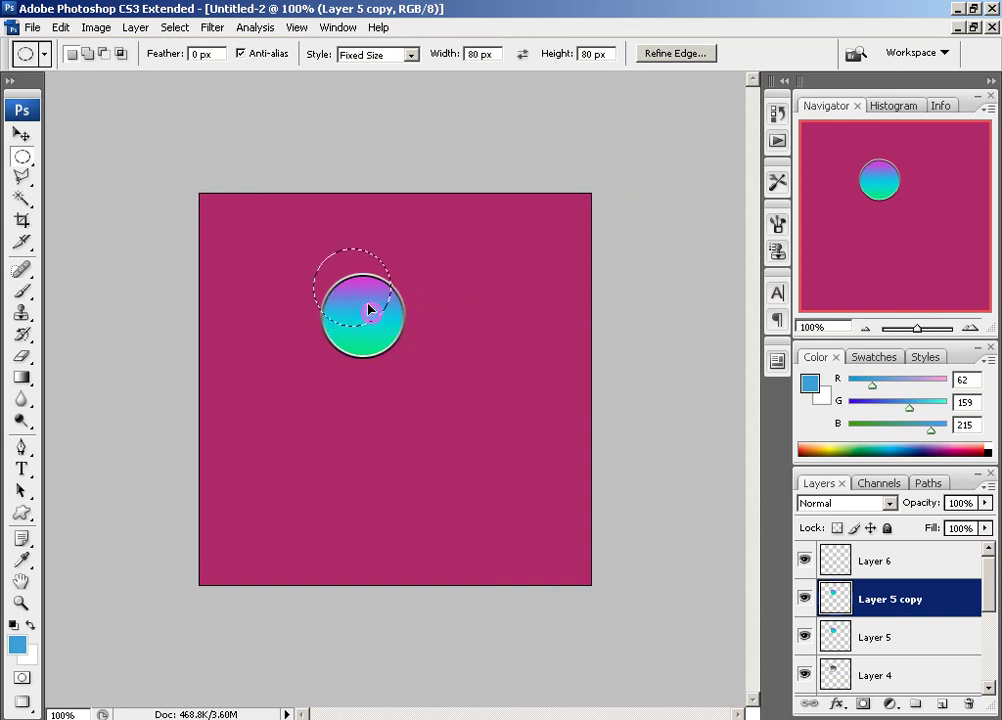
{"action": "right_click", "coordinate": [374, 309]}
{"action": "left_click", "coordinate": [417, 335]}
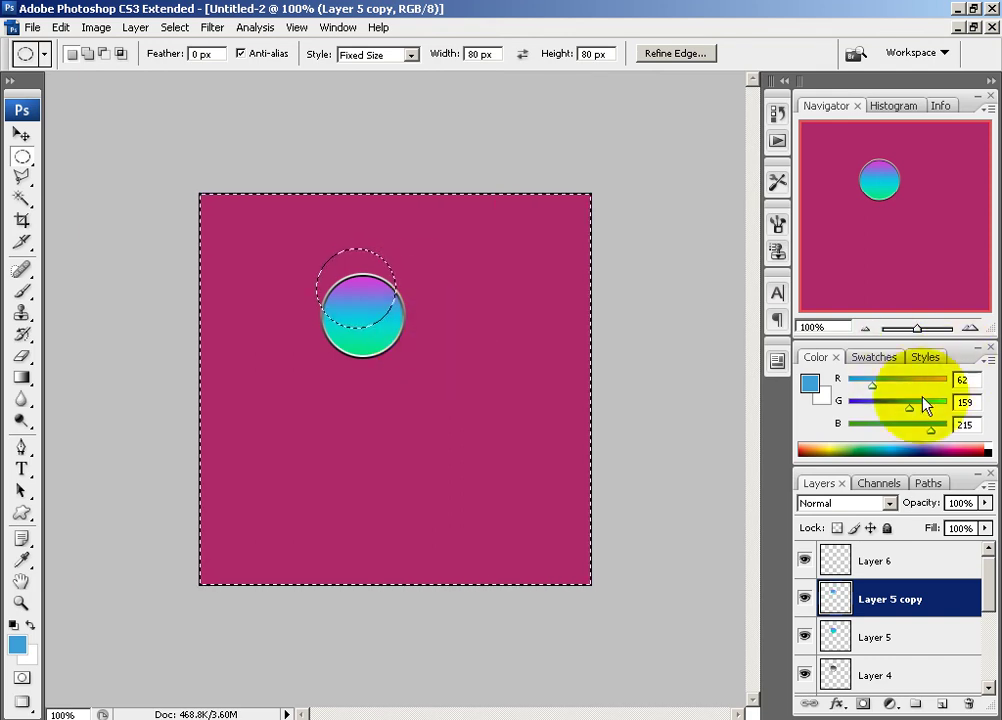
{"action": "right_click", "coordinate": [21, 155]}
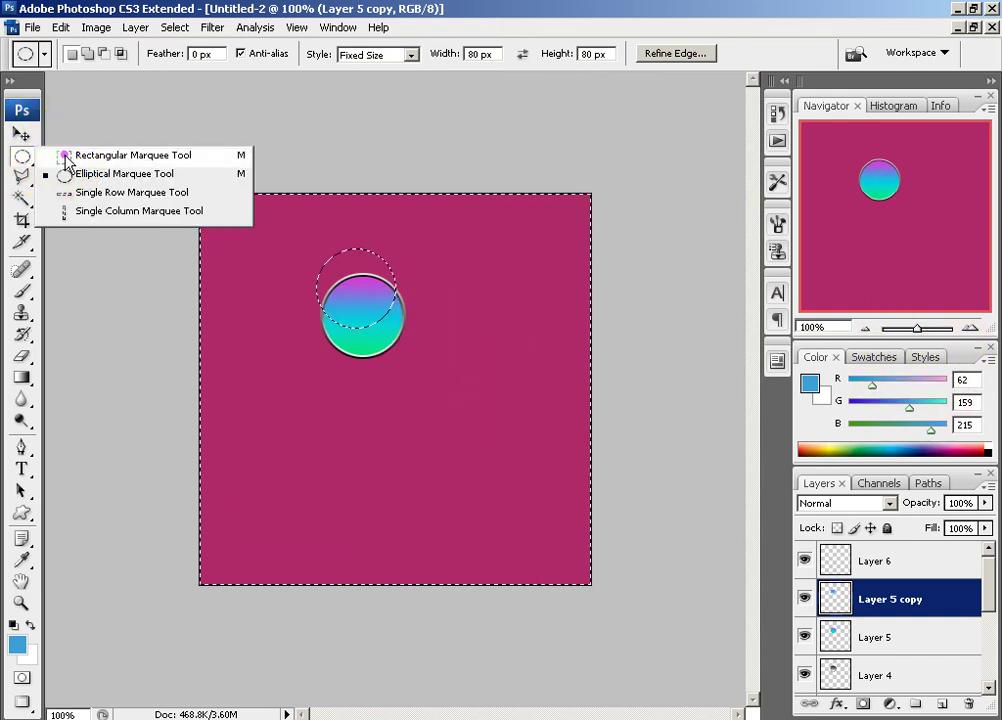
{"action": "left_click", "coordinate": [120, 155]}
{"action": "left_click", "coordinate": [89, 225]}
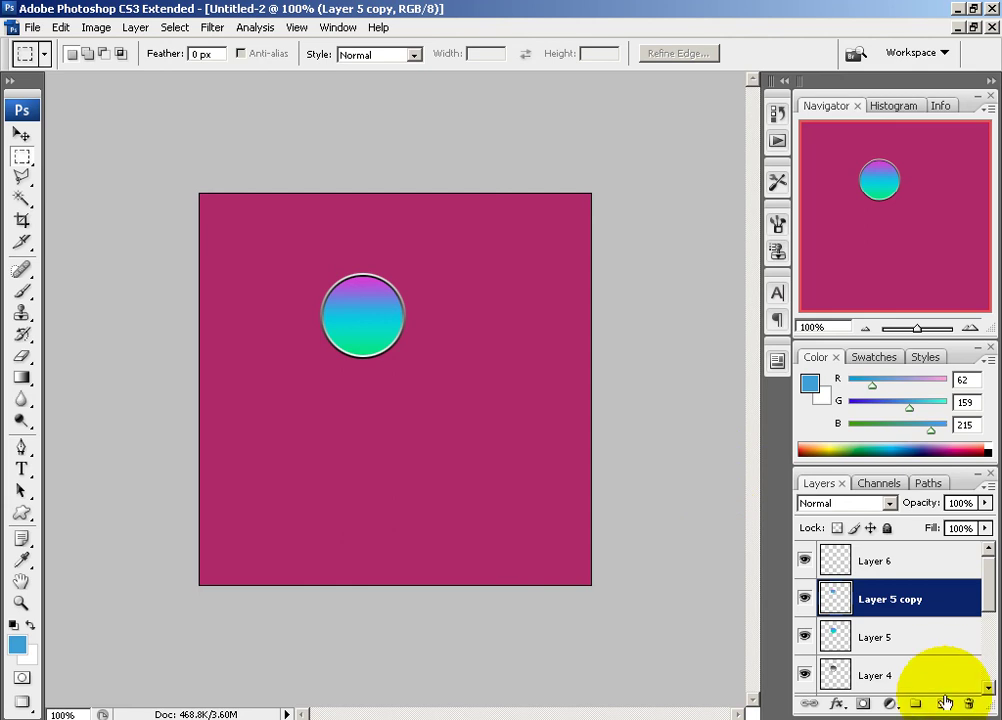
Step: Set Layer 5 copy's opacity to 39%
{"action": "left_click", "coordinate": [866, 638], "text": "ctrl"}
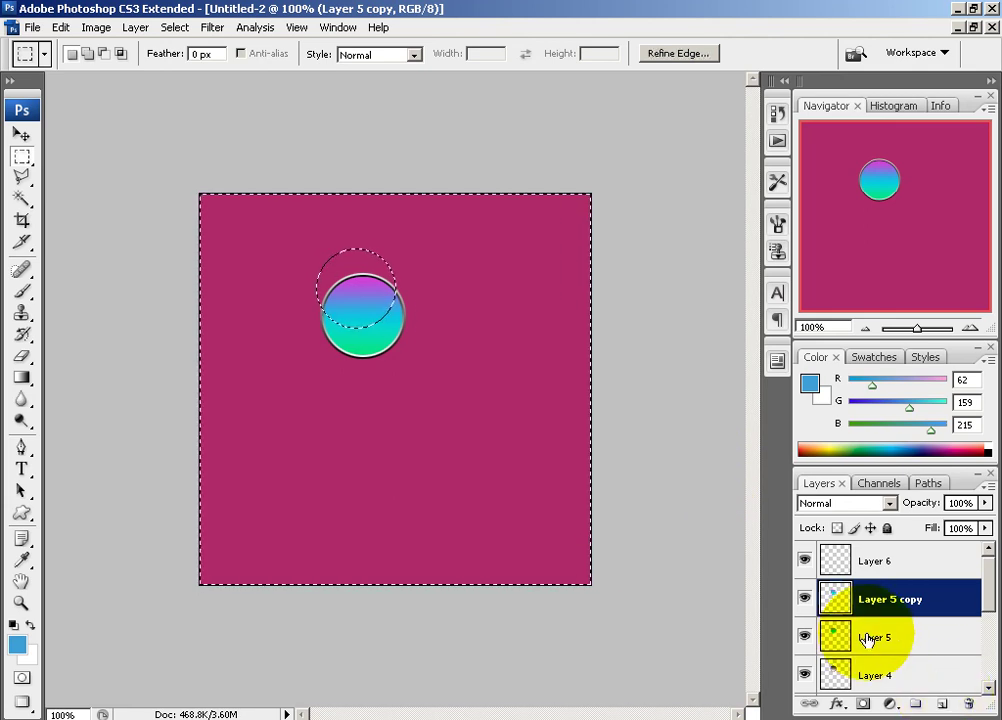
{"action": "left_click", "coordinate": [866, 638], "text": "ctrl"}
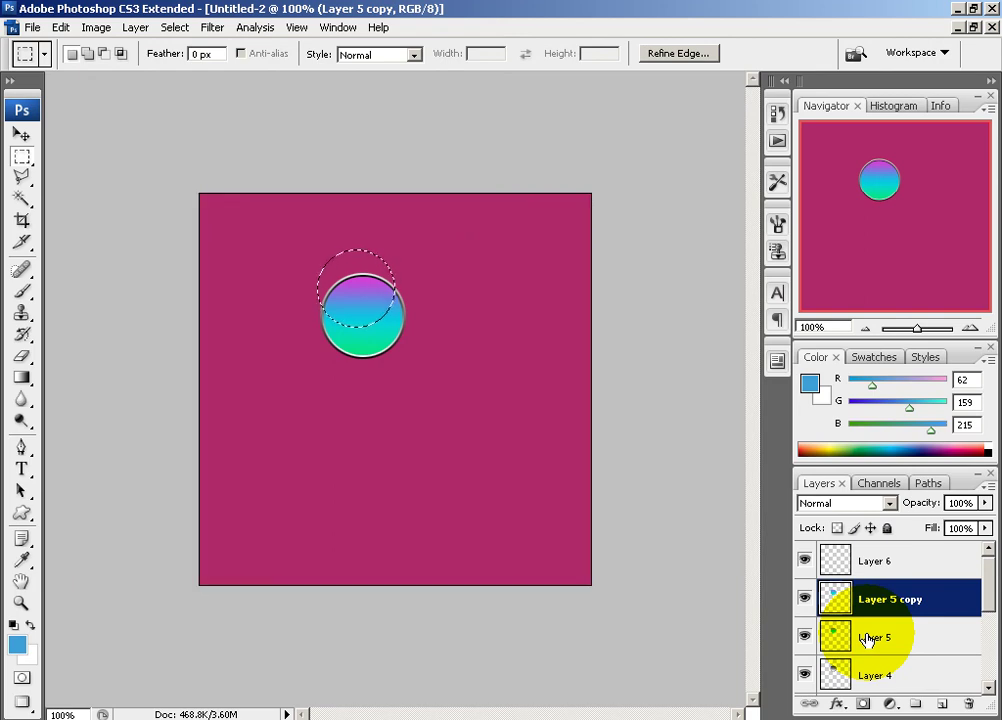
{"action": "left_click", "coordinate": [871, 646]}
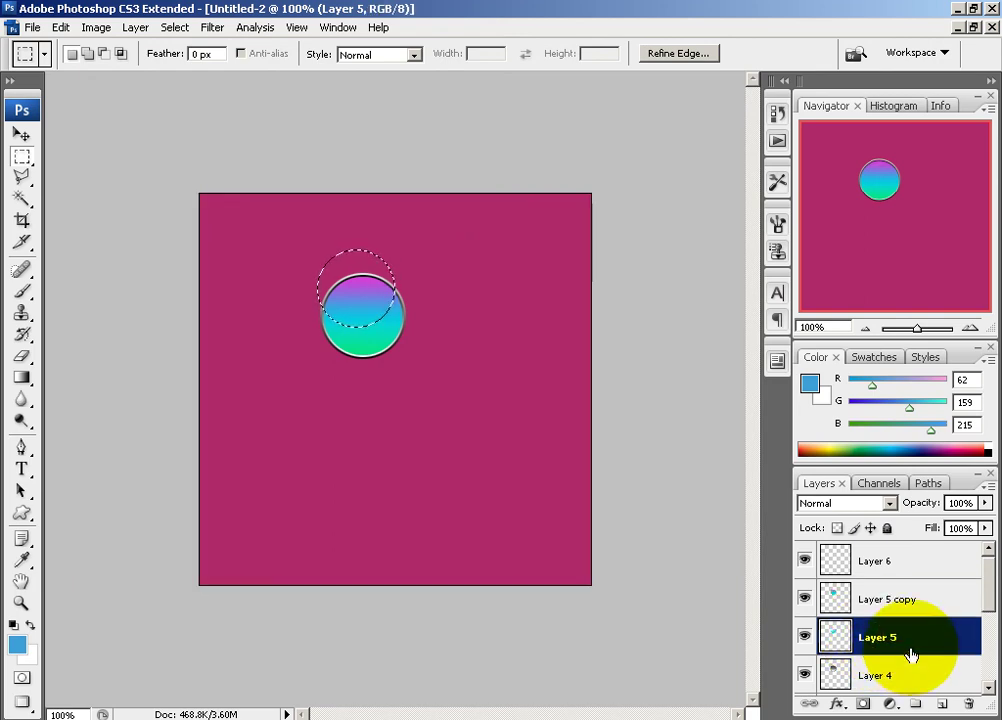
{"action": "left_click", "coordinate": [874, 598]}
{"action": "left_click", "coordinate": [988, 503]}
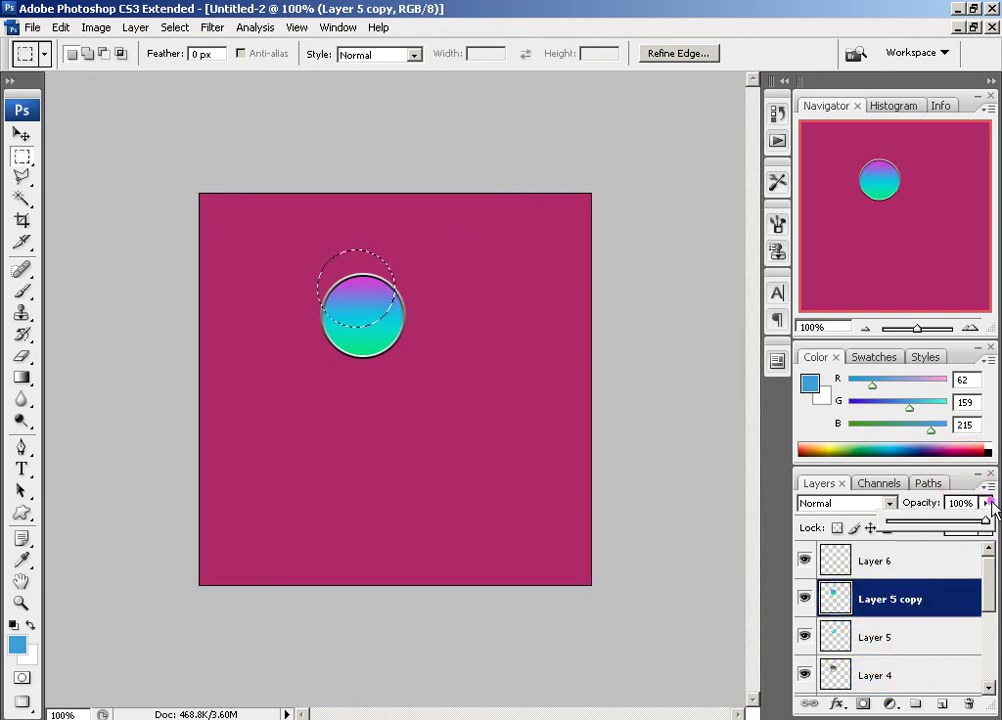
{"action": "left_click_drag", "start_coordinate": [985, 520], "coordinate": [924, 524]}
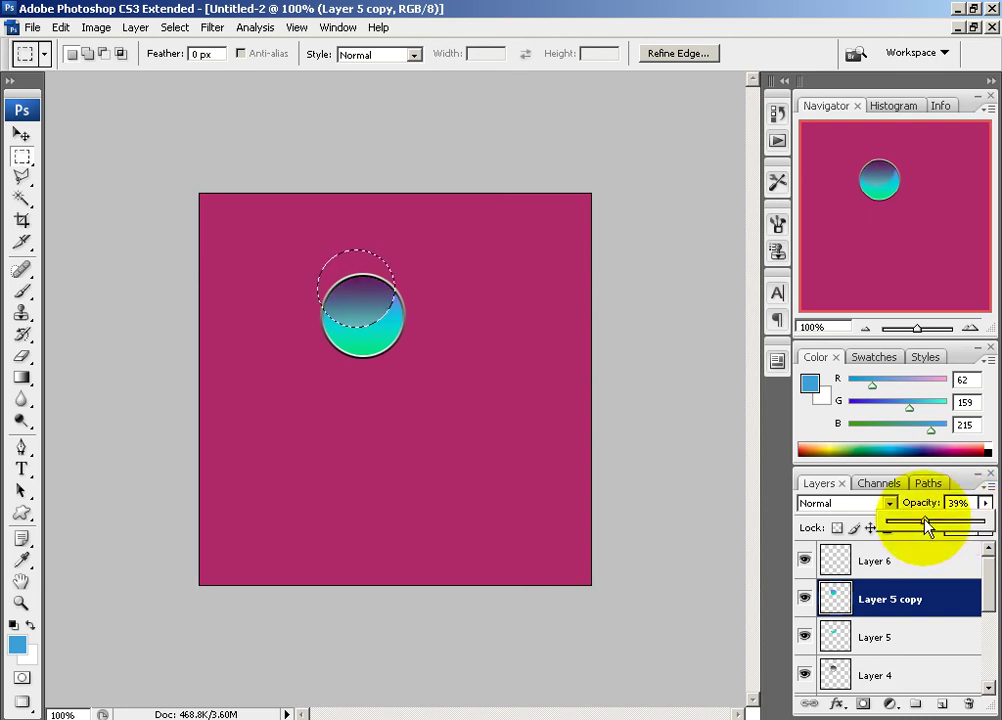
Step: Hide the magenta Layer 3 and shift the circular selection toward the top-left
{"action": "left_click_drag", "start_coordinate": [985, 582], "coordinate": [985, 660]}
{"action": "left_click", "coordinate": [804, 677]}
{"action": "mouse_move", "coordinate": [337, 300]}
{"action": "left_mouse_down"}
{"action": "mouse_move", "coordinate": [240, 268]}
{"action": "mouse_move", "coordinate": [239, 222]}
{"action": "mouse_move", "coordinate": [242, 268]}
{"action": "mouse_move", "coordinate": [327, 280]}
{"action": "left_mouse_up"}
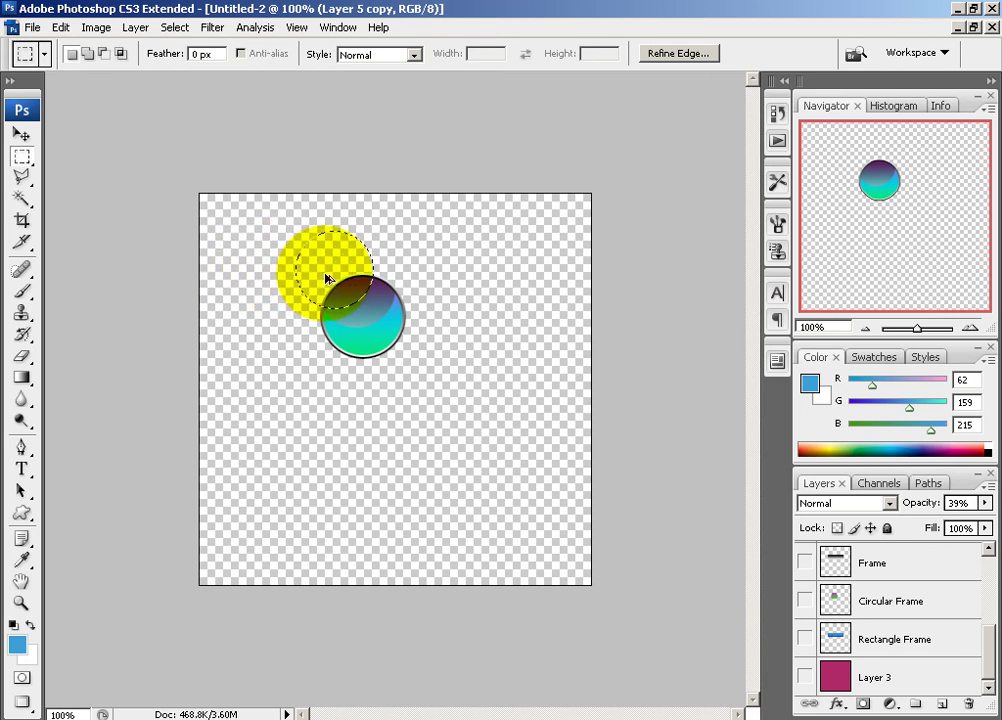
Step: Hide Layers 6, 5 copy, 5 and 4, and show Layer 3 and Circular Frame
{"action": "key", "text": "ctrl+z"}
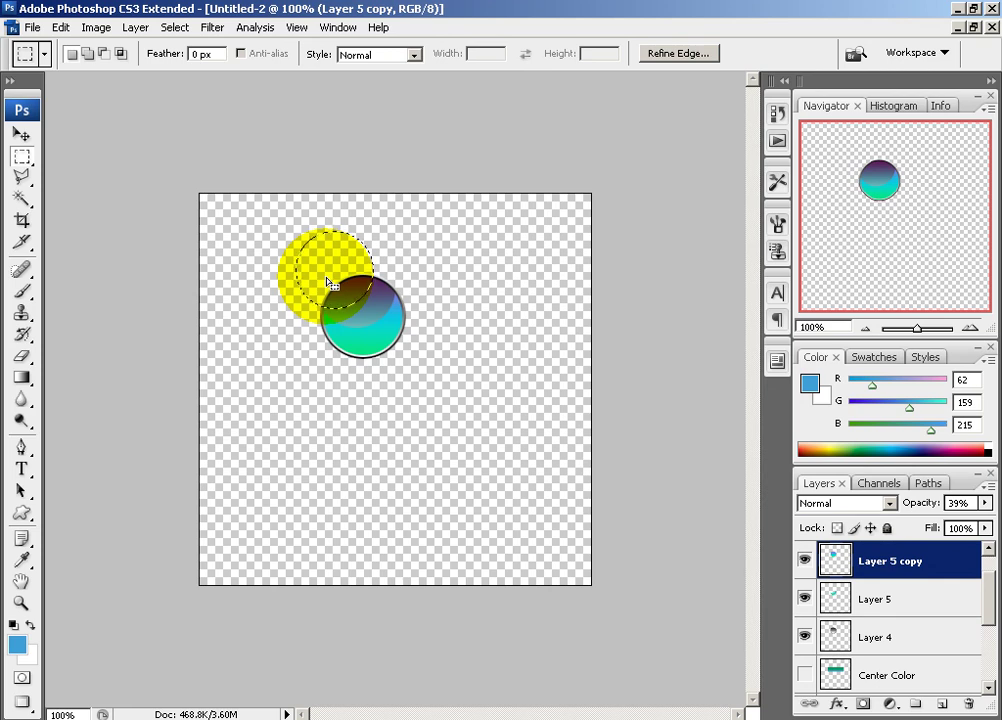
{"action": "left_click_drag", "start_coordinate": [990, 605], "coordinate": [990, 591]}
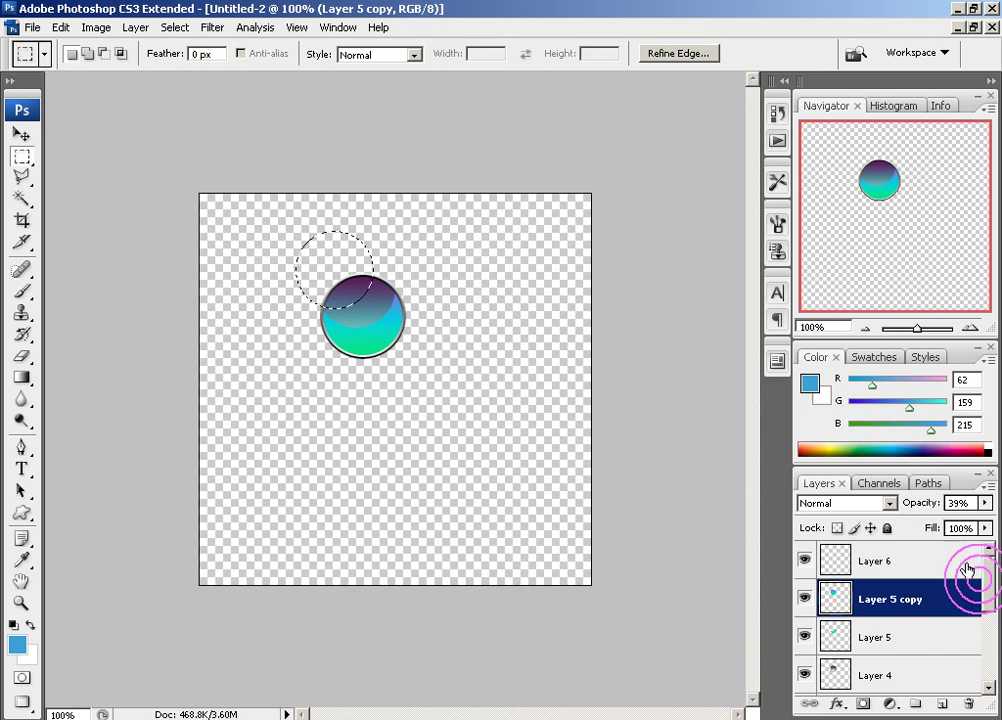
{"action": "left_click_drag", "start_coordinate": [805, 599], "coordinate": [804, 568]}
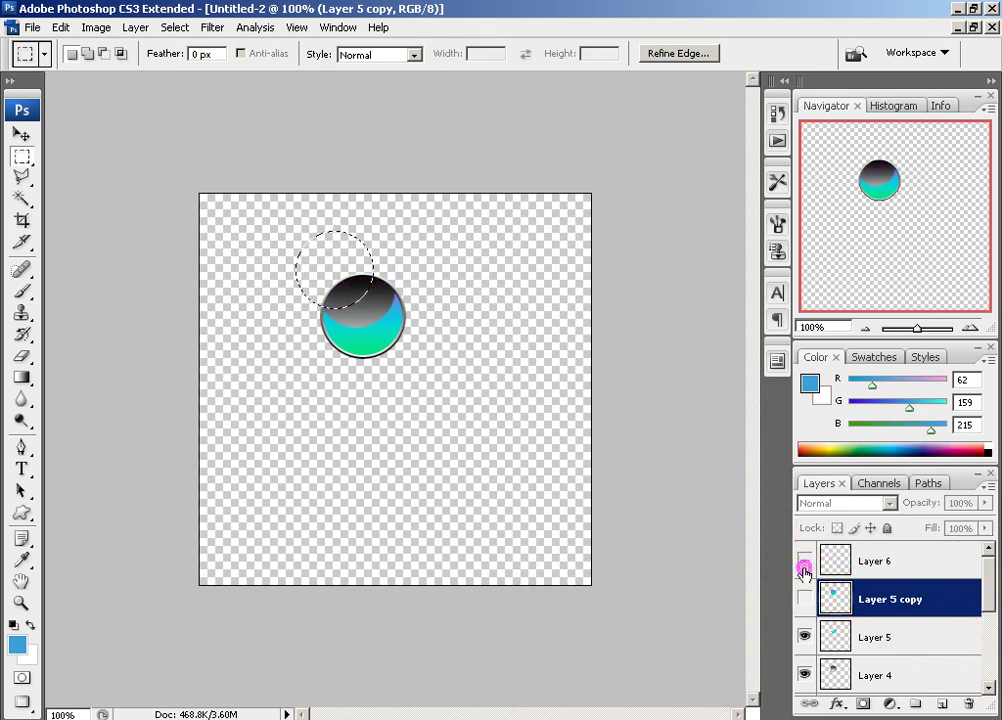
{"action": "left_click", "coordinate": [805, 637]}
{"action": "left_click", "coordinate": [805, 675]}
{"action": "left_click_drag", "start_coordinate": [988, 598], "coordinate": [986, 680]}
{"action": "left_click", "coordinate": [805, 675]}
{"action": "left_click", "coordinate": [805, 599]}
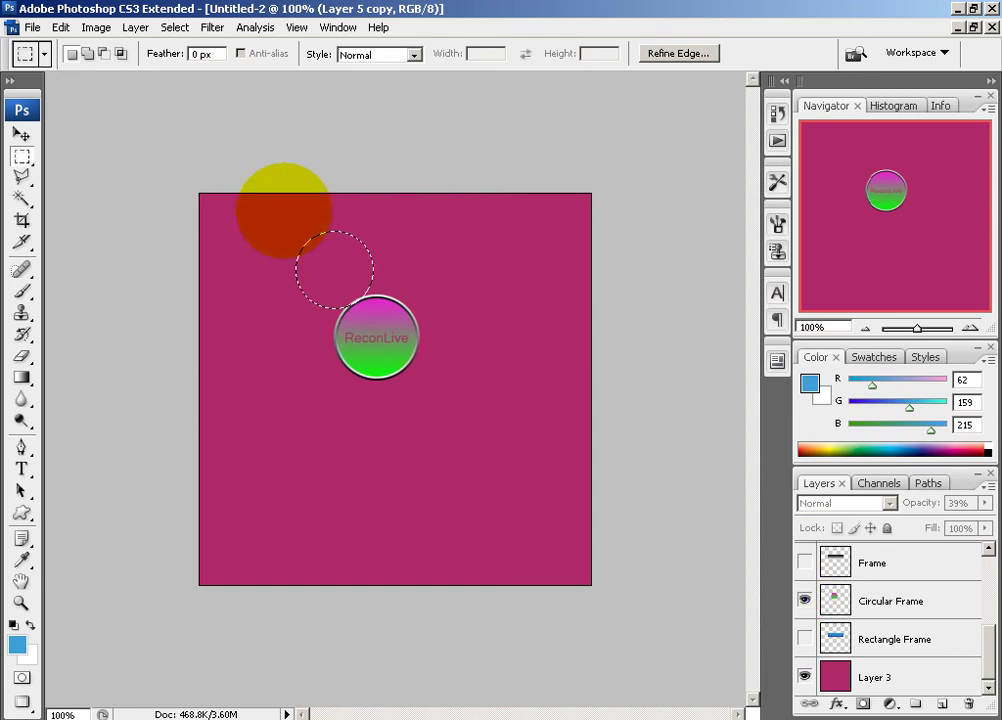
{"action": "left_click", "coordinate": [22, 156]}
Step: Use the Rectangular Marquee to deselect the leftover circle by clicking the pasteboard
{"action": "left_click", "coordinate": [57, 158]}
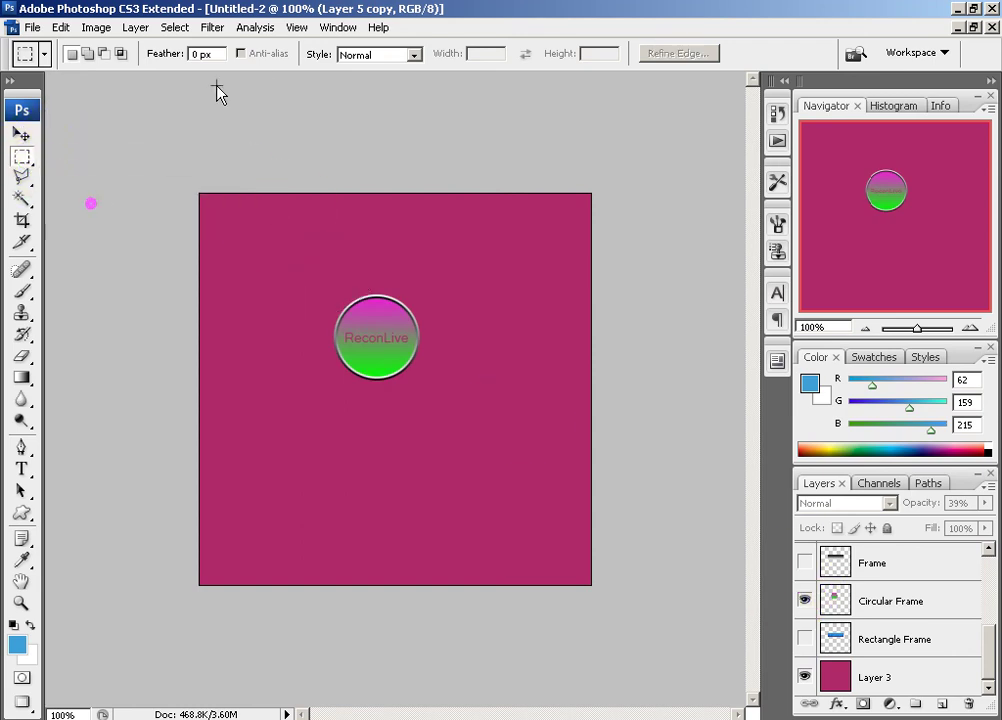
{"action": "left_click", "coordinate": [258, 80]}
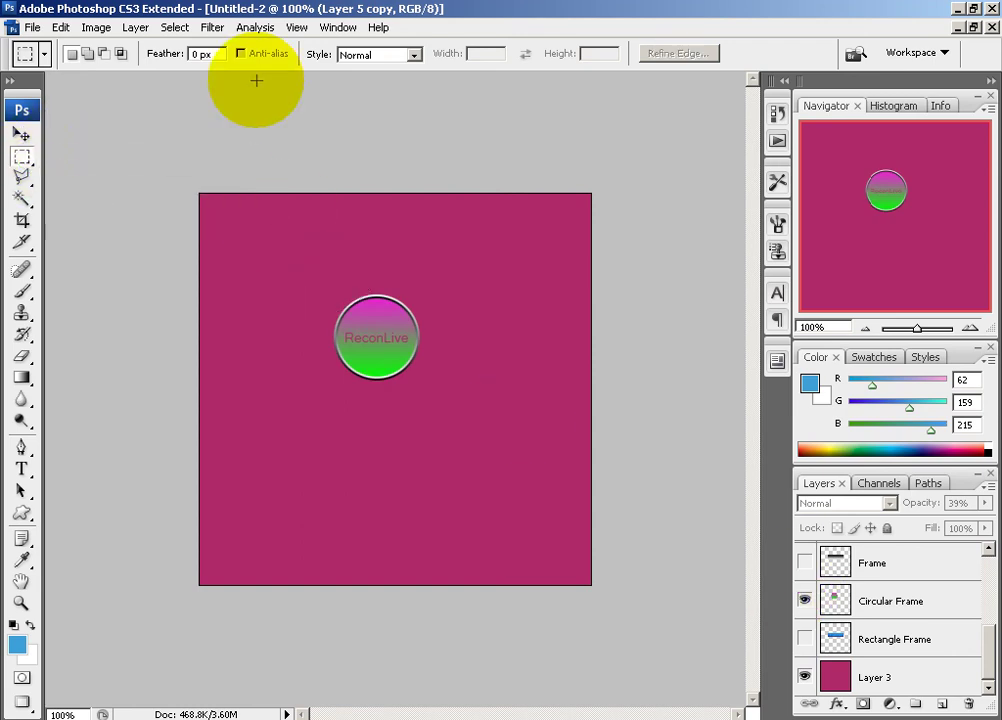